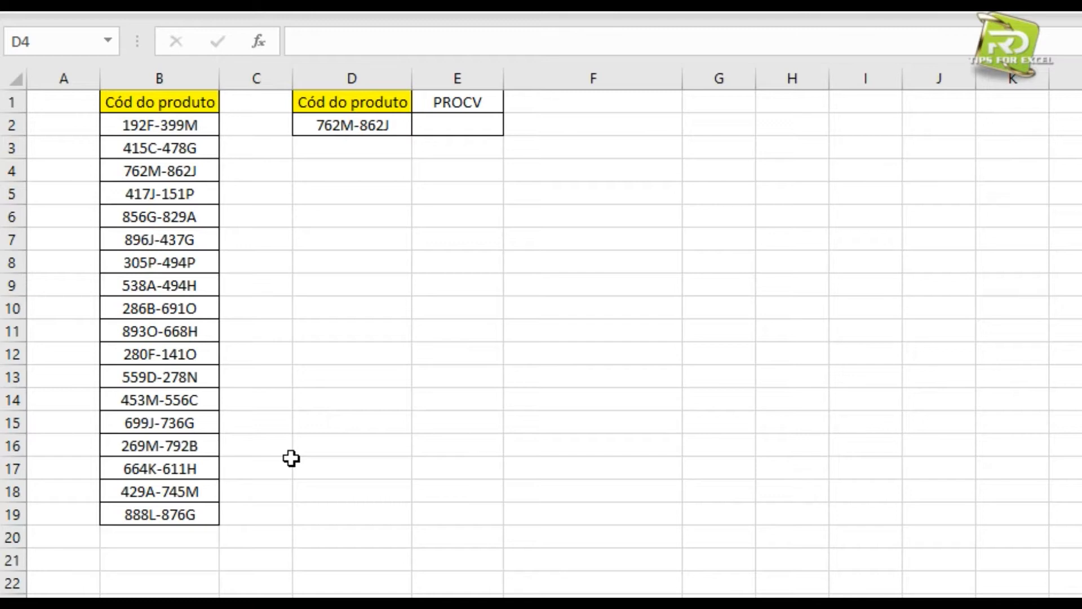
# - Examine the product code list in B2:B19 and the code to look up in D2
pyautogui.moveTo(169, 123); pyautogui.dragTo(169, 515)
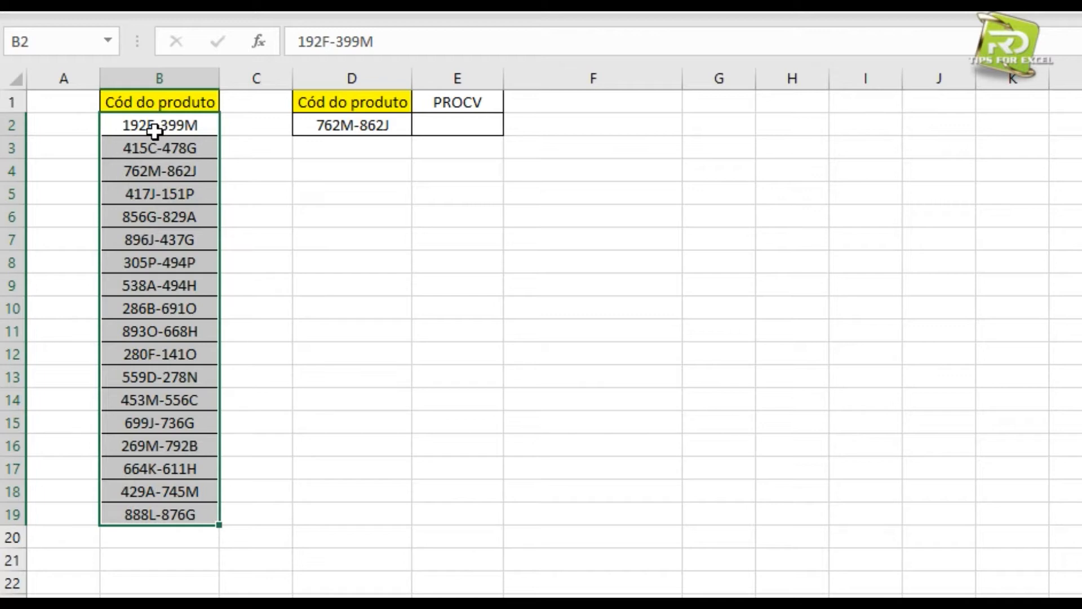
pyautogui.click(376, 124)
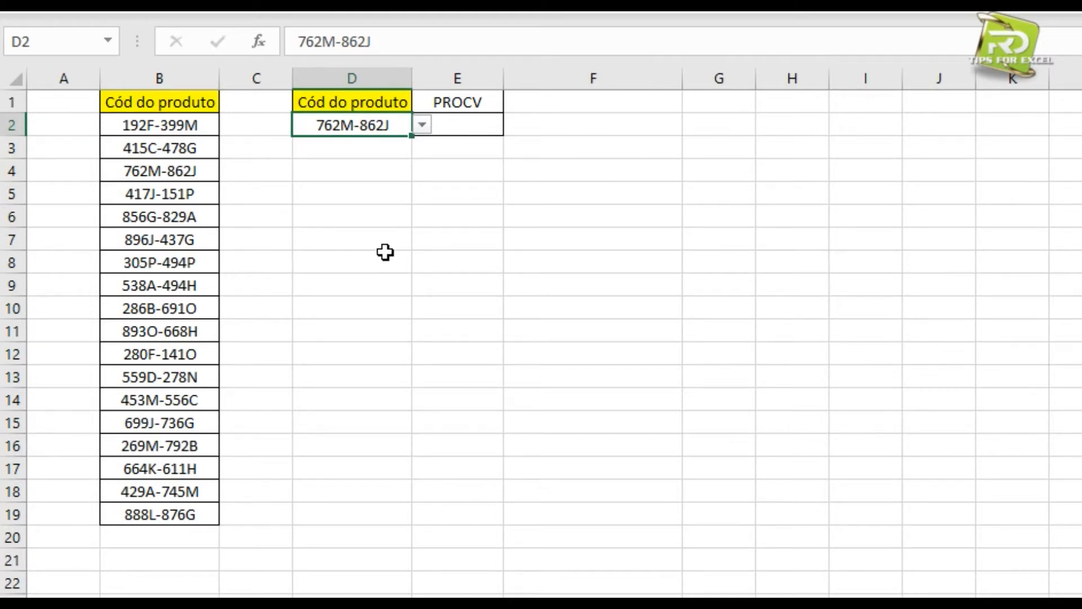
pyautogui.click(319, 218)
pyautogui.click(322, 131)
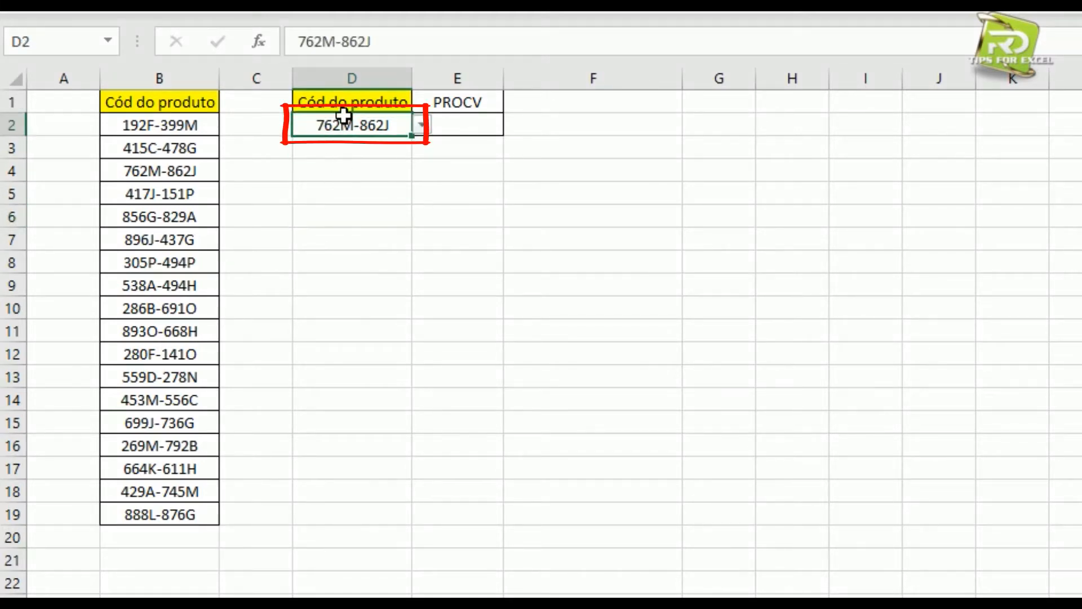
pyautogui.moveTo(186, 124); pyautogui.dragTo(183, 516)
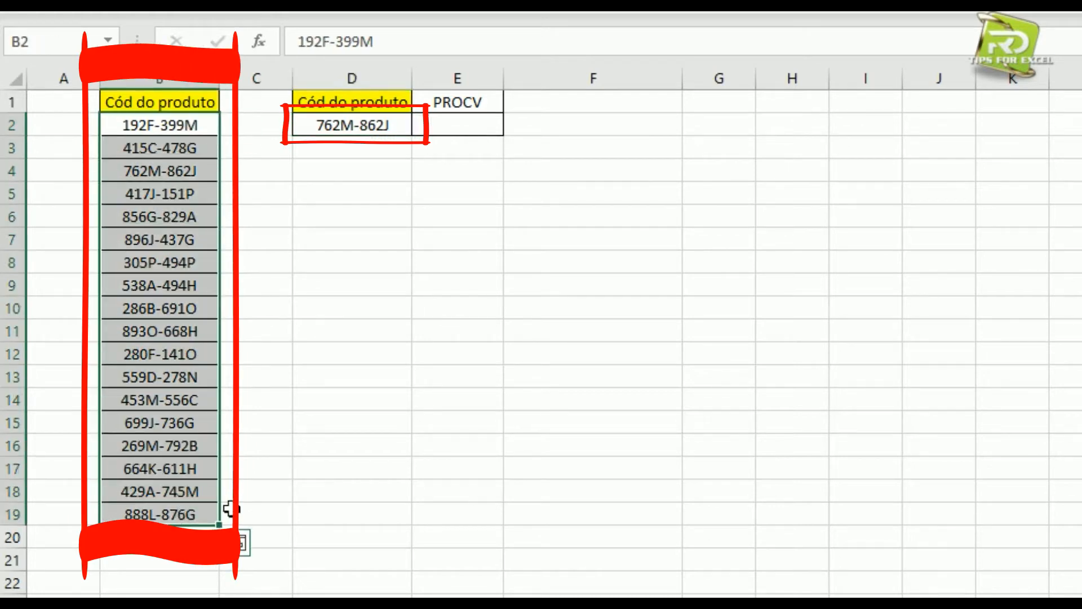
pyautogui.click(388, 398)
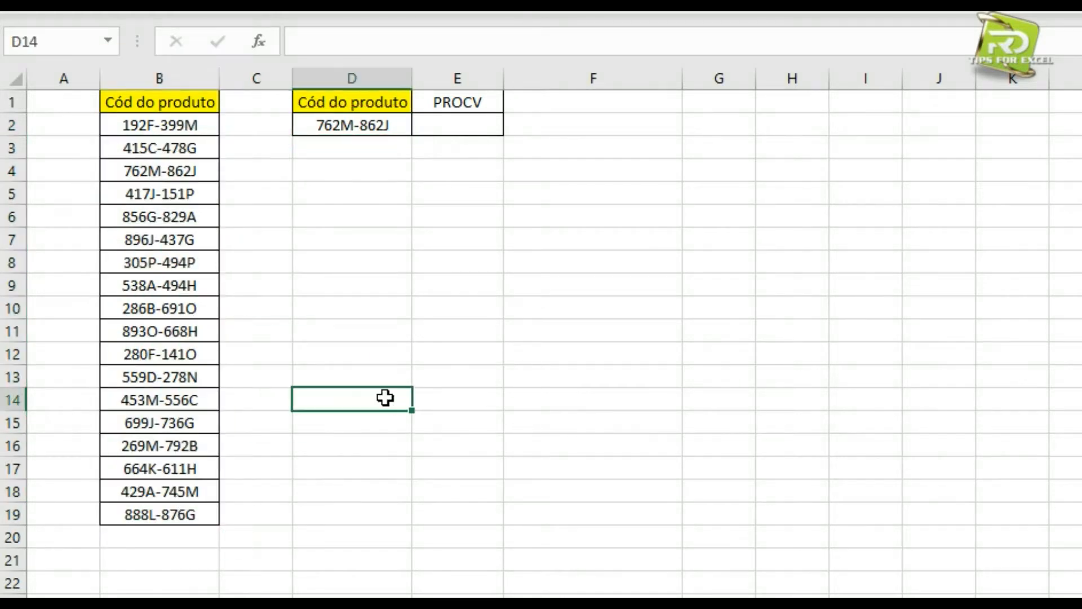
pyautogui.click(352, 121)
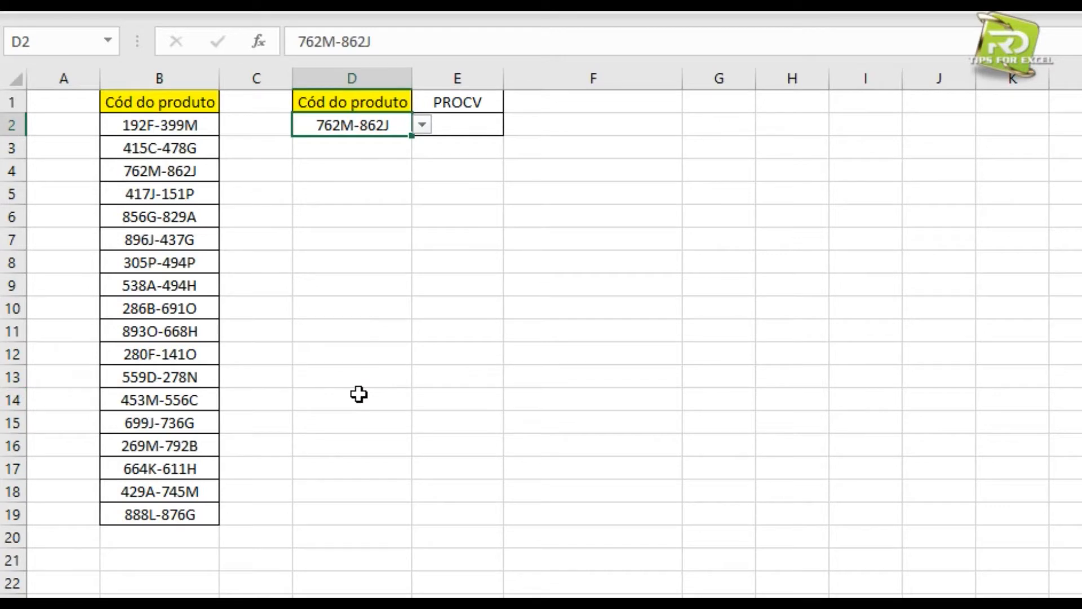
pyautogui.moveTo(152, 125); pyautogui.dragTo(145, 515)
pyautogui.click(404, 402)
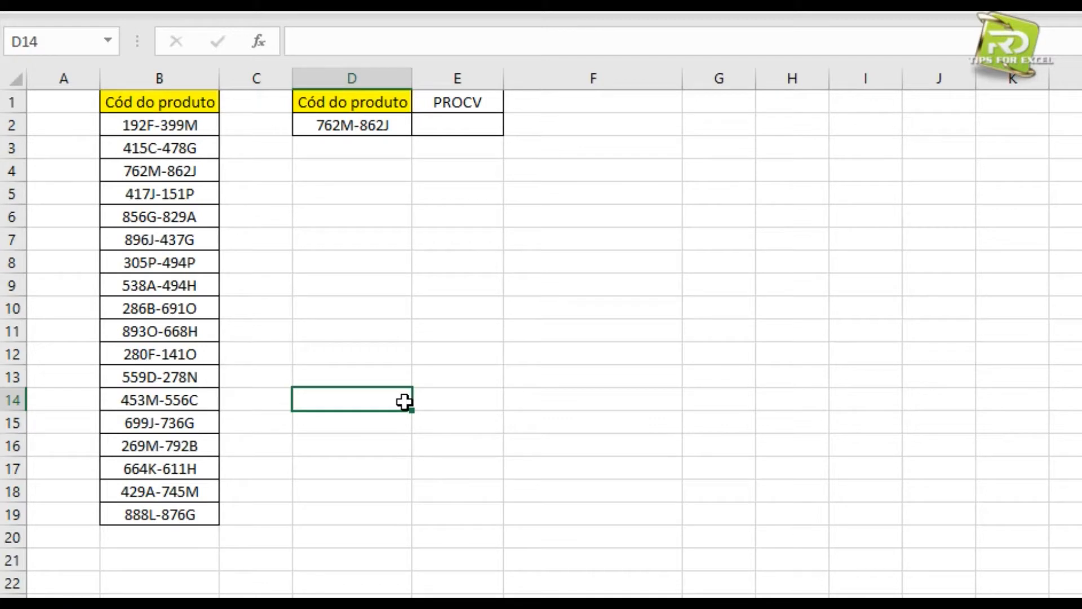
# - Insert the PROCV function in cell E2, finding it with the search term "procv", and move its arguments dialog clear of row 2
pyautogui.click(457, 123)
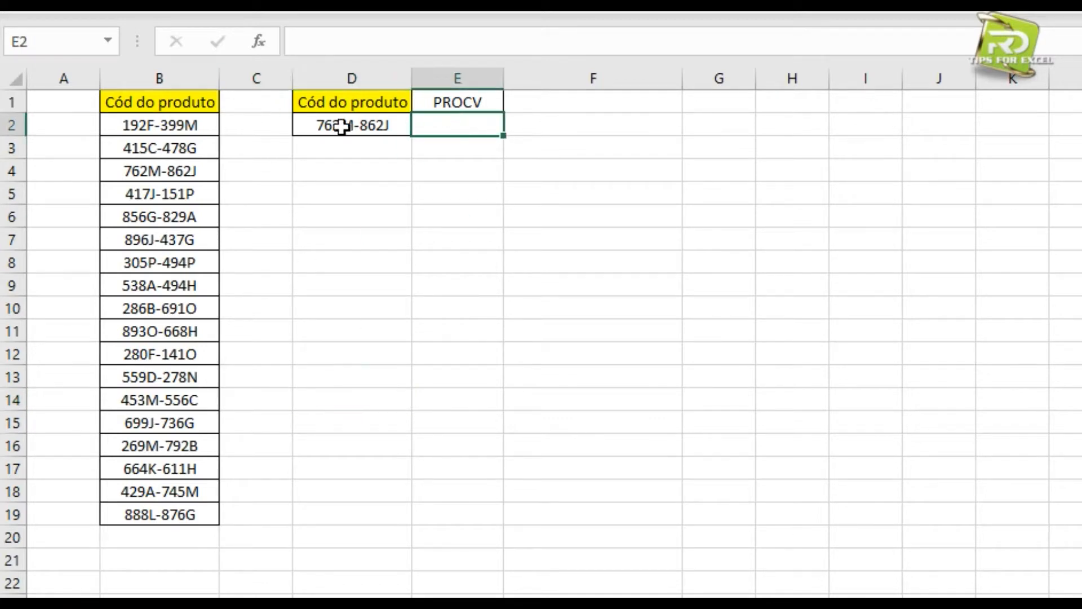
pyautogui.click(258, 43)
pyautogui.moveTo(460, 92); pyautogui.dragTo(411, 198)
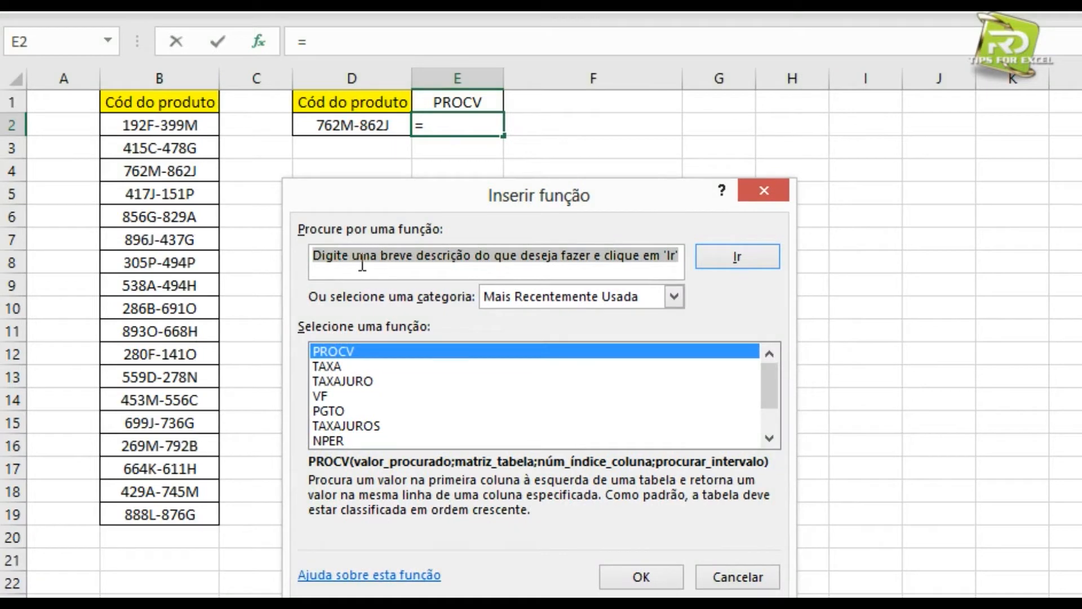
pyautogui.write('procv')
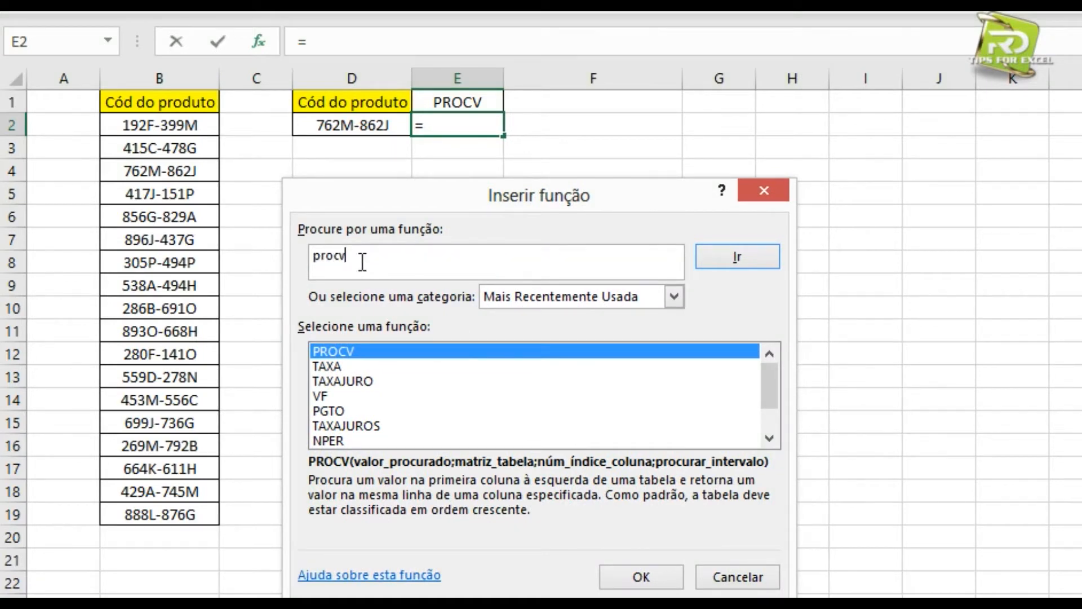
pyautogui.click(709, 258)
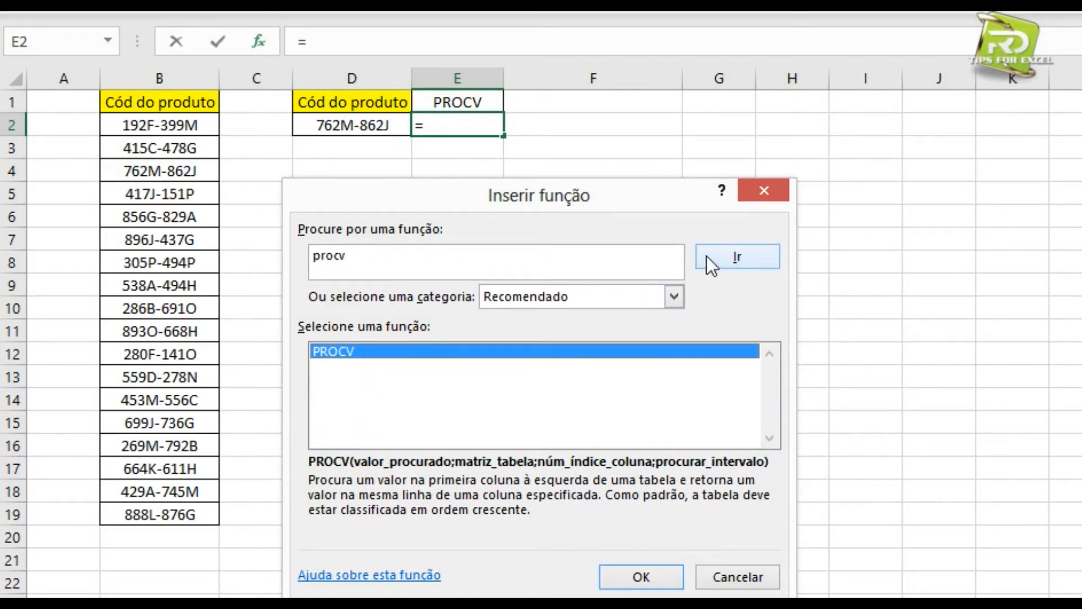
pyautogui.doubleClick(357, 352)
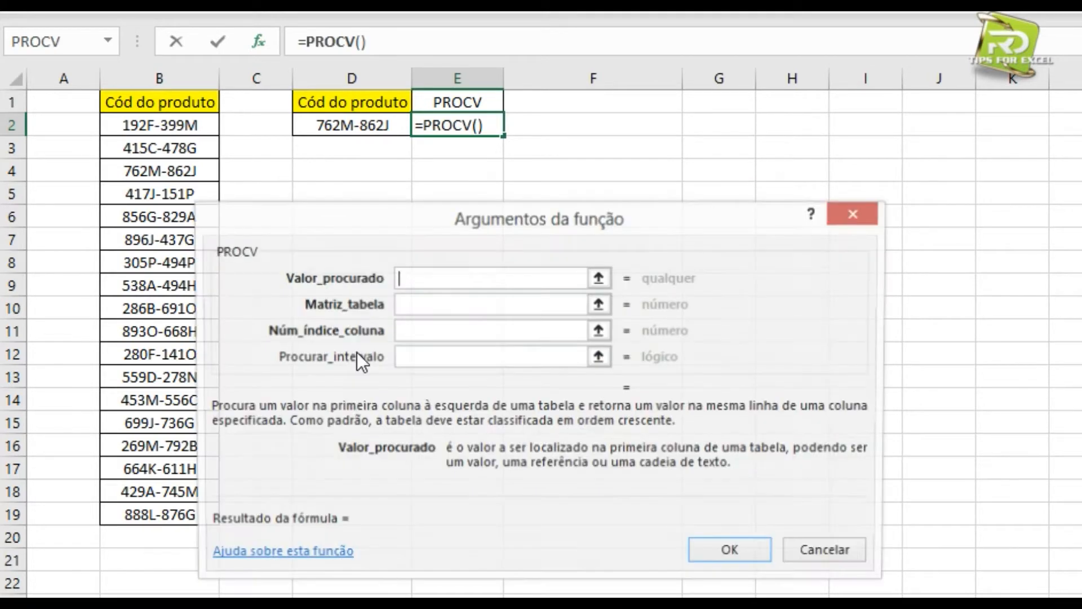
pyautogui.moveTo(424, 222); pyautogui.dragTo(475, 176)
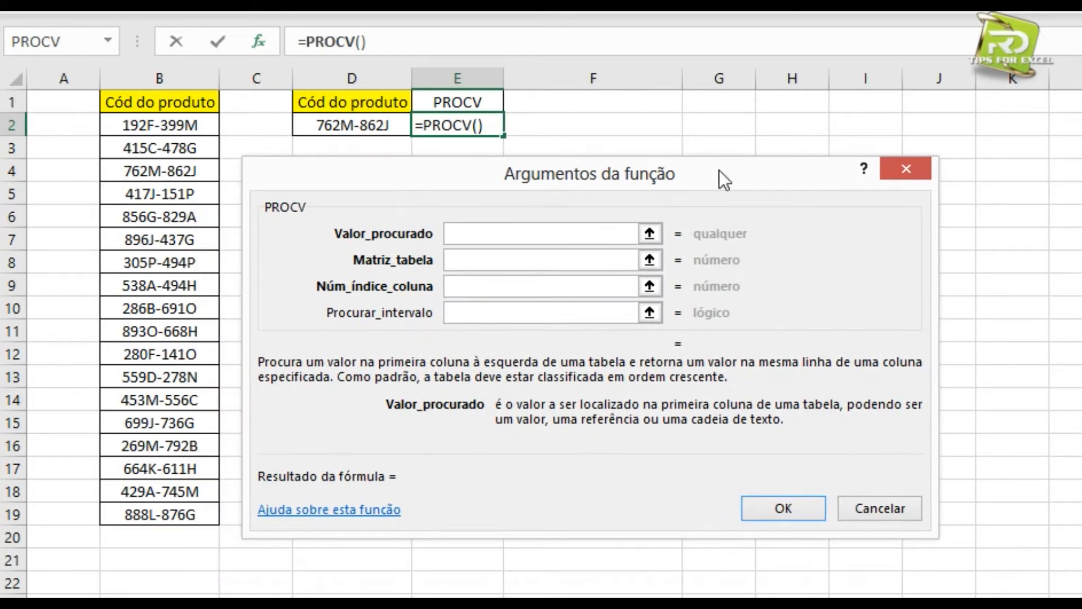
# - Set the PROCV argument Valor_procurado to cell D2
pyautogui.click(453, 263)
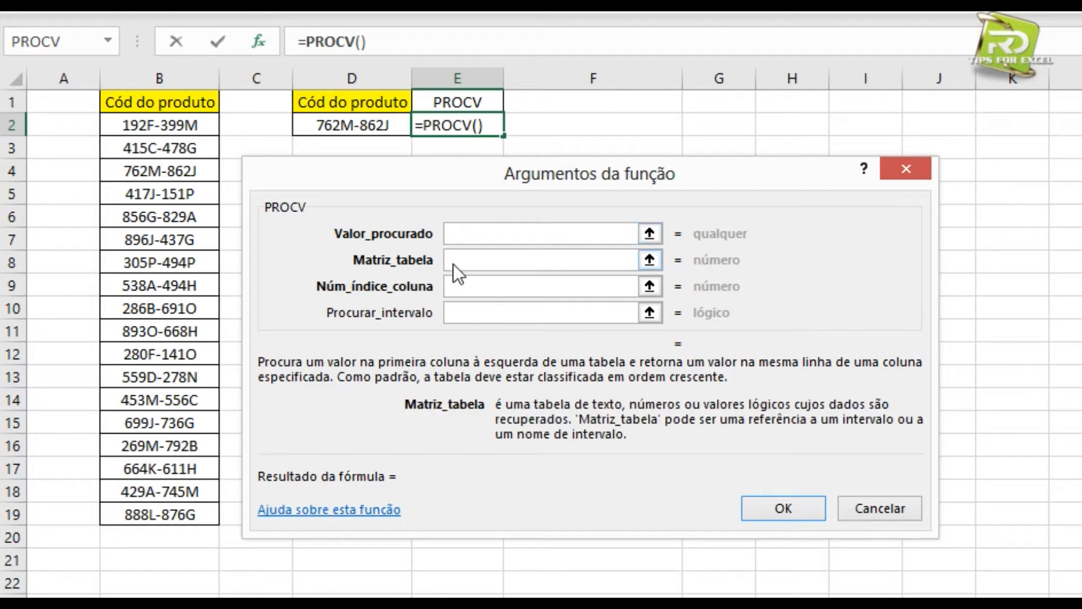
pyautogui.click(463, 283)
pyautogui.click(459, 309)
pyautogui.click(484, 235)
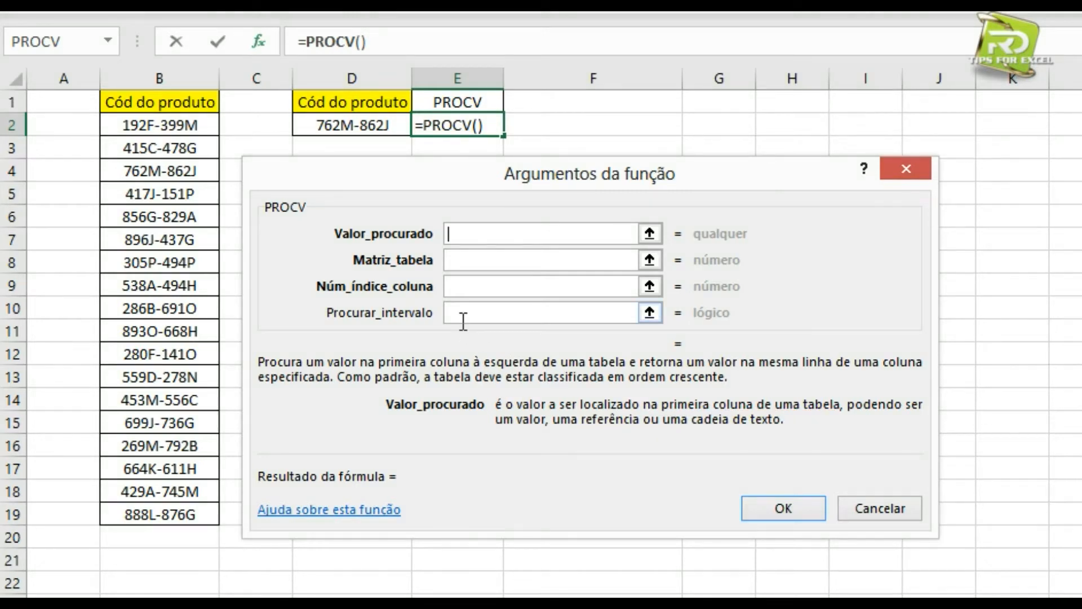
pyautogui.click(354, 127)
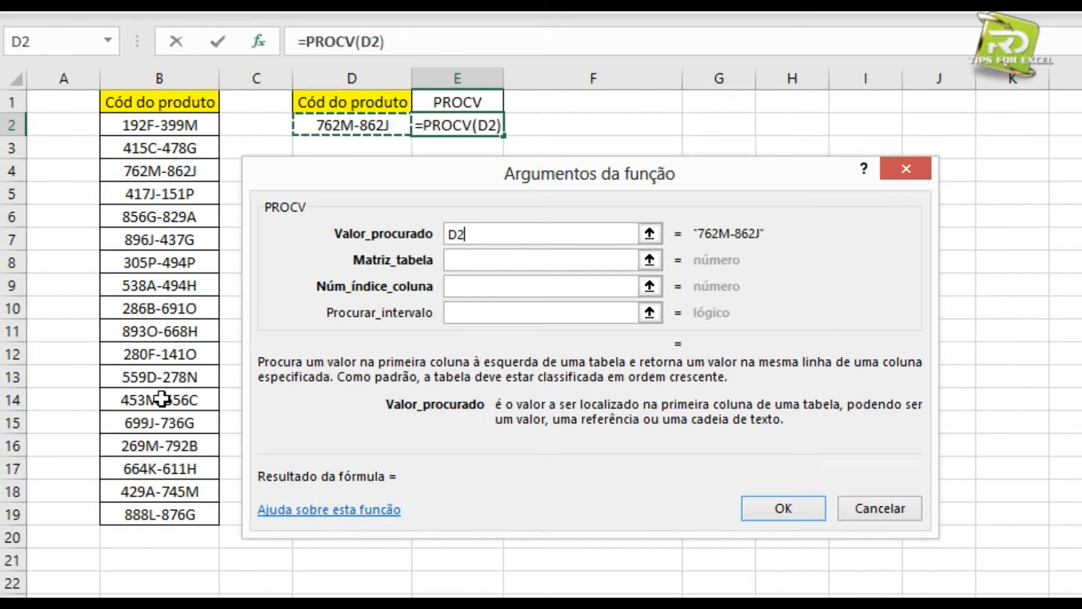
# - Set the PROCV argument Matriz_tabela to the product code range B2:B19
pyautogui.click(455, 260)
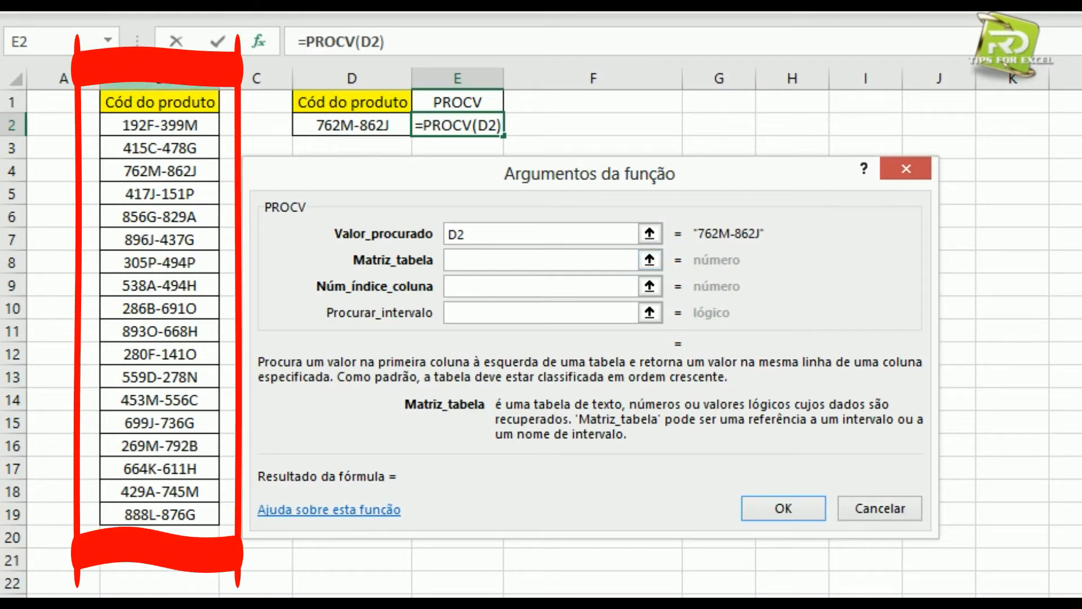
pyautogui.click(159, 78)
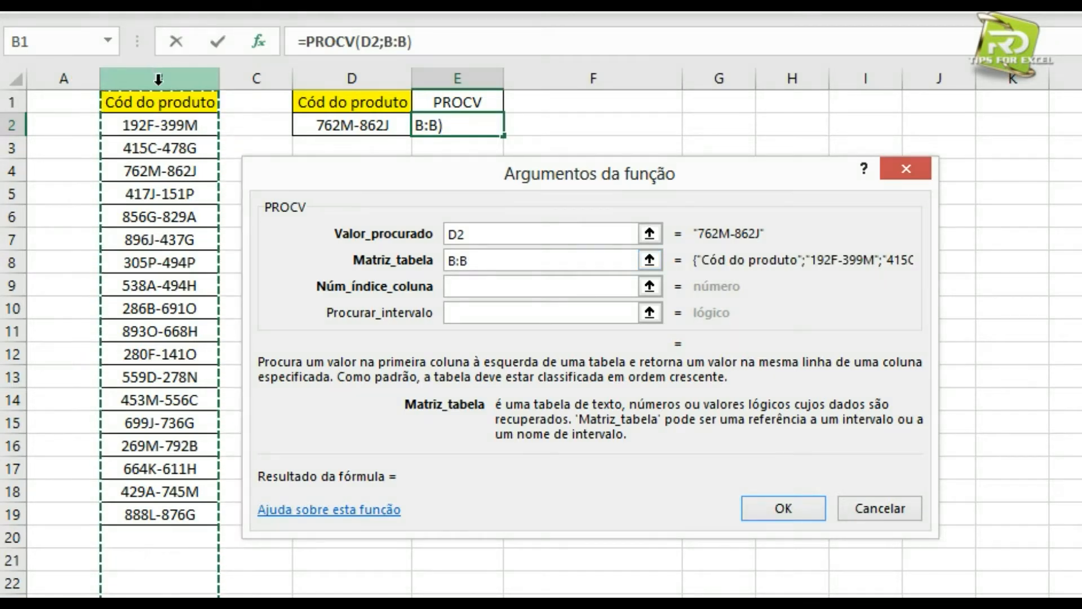
pyautogui.moveTo(148, 121); pyautogui.dragTo(152, 513)
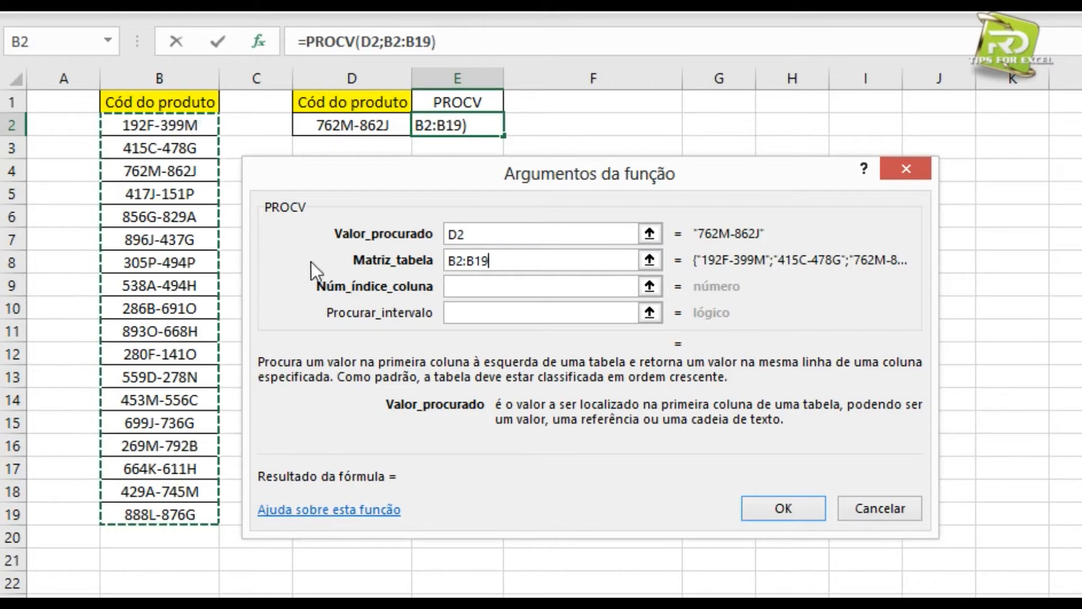
pyautogui.moveTo(152, 128); pyautogui.dragTo(160, 521)
# - Set the PROCV argument Núm_índice_coluna to 1
pyautogui.click(491, 279)
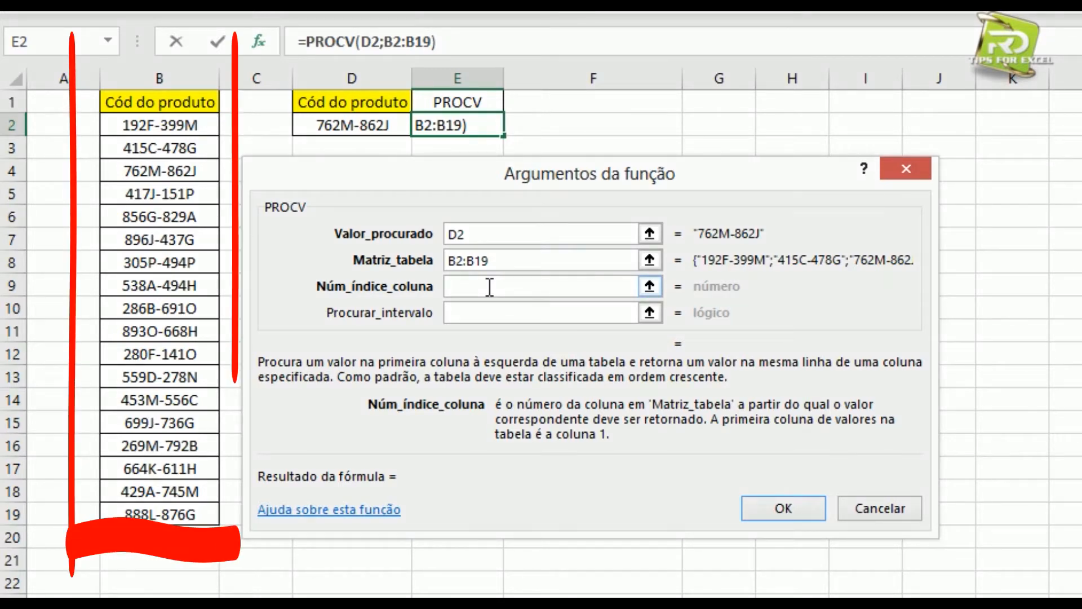
pyautogui.moveTo(508, 260); pyautogui.dragTo(435, 259)
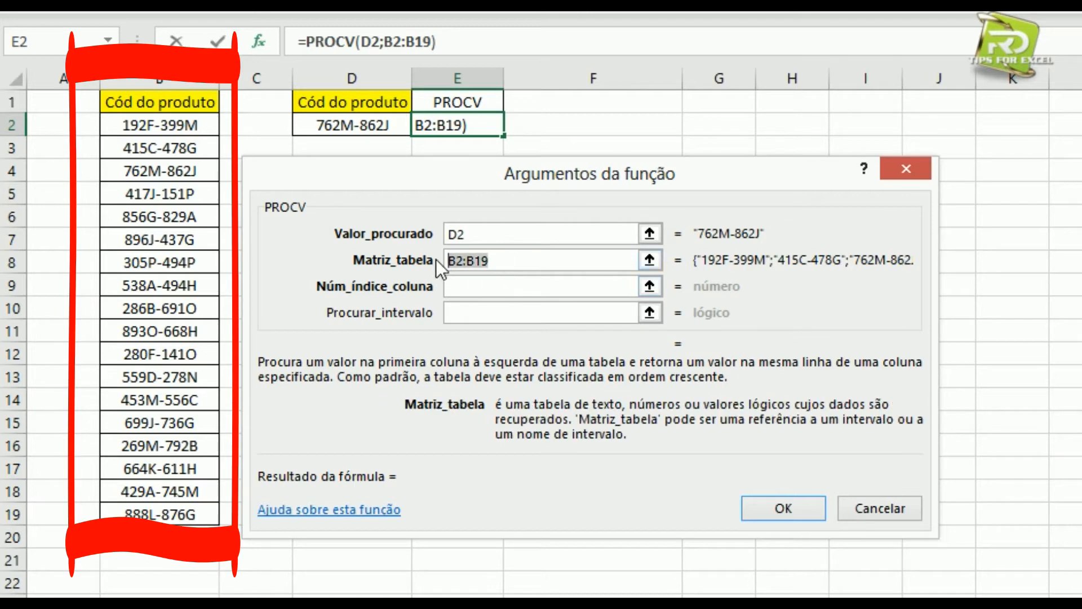
pyautogui.click(465, 288)
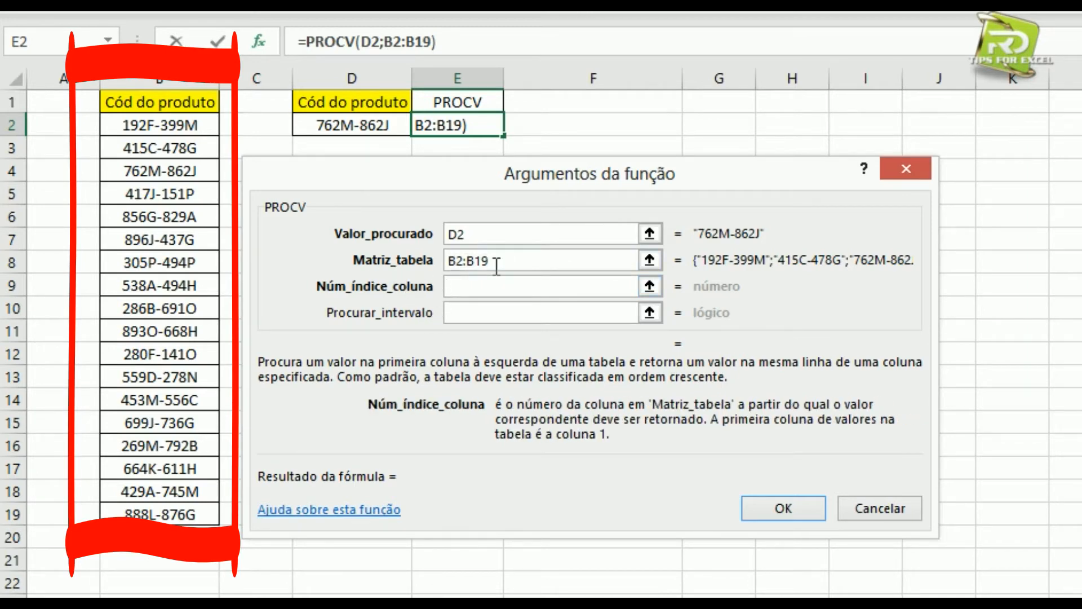
pyautogui.moveTo(507, 260); pyautogui.dragTo(405, 255)
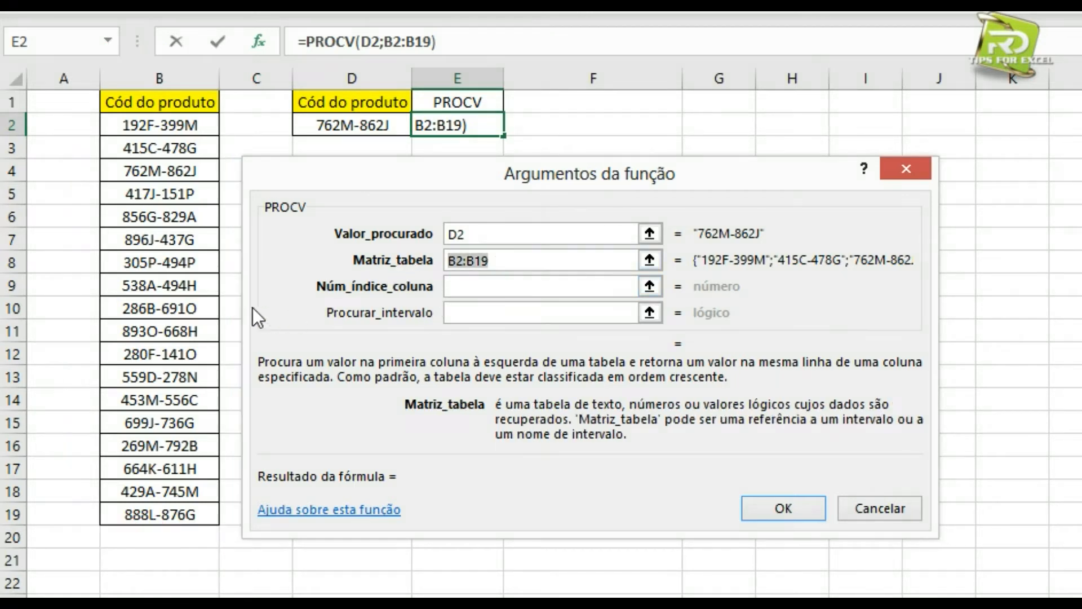
pyautogui.click(465, 286)
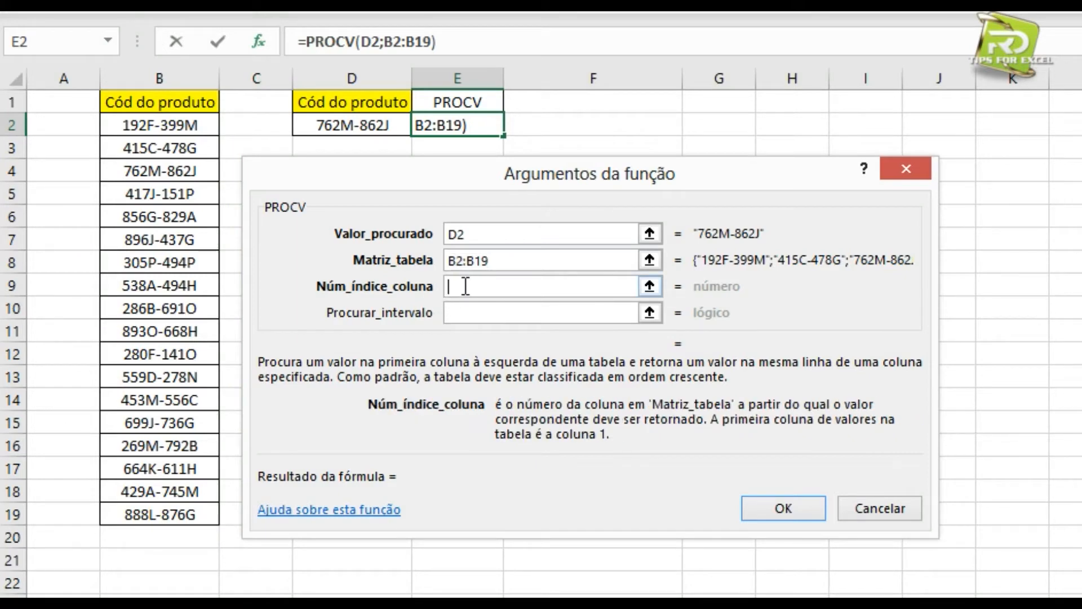
pyautogui.write('1')
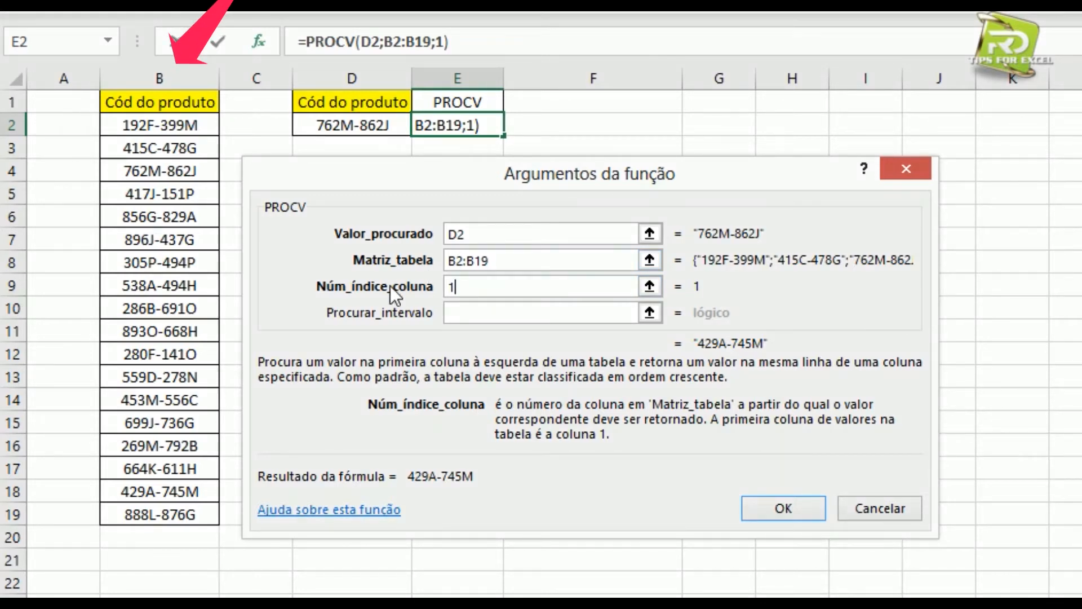
# - Set the PROCV argument Procurar_intervalo to 0 for an exact match
pyautogui.click(465, 304)
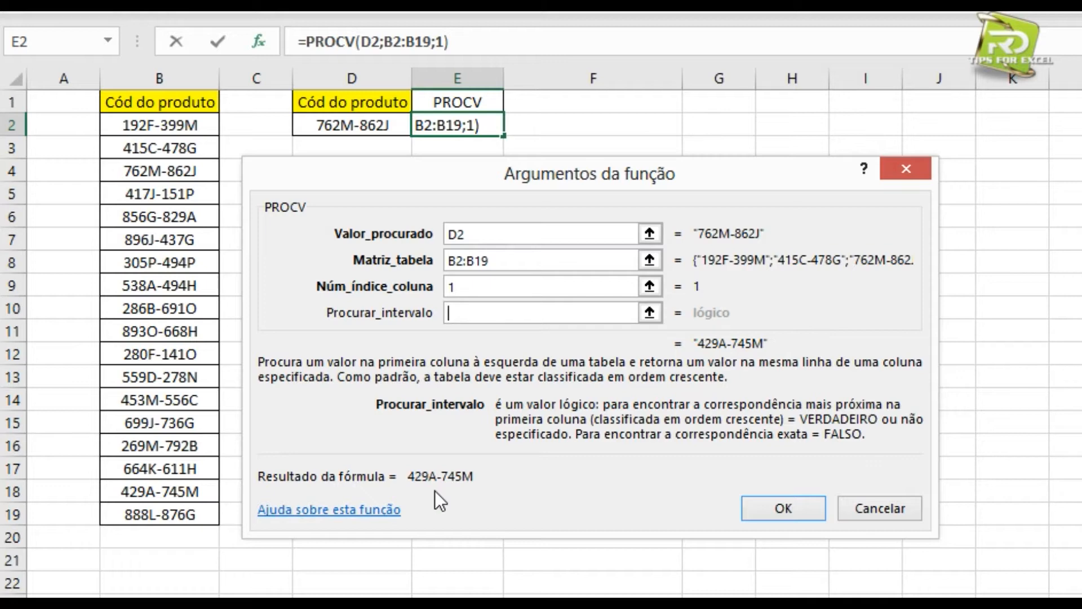
pyautogui.write('1')
pyautogui.press('BackSpace')
pyautogui.write('0')
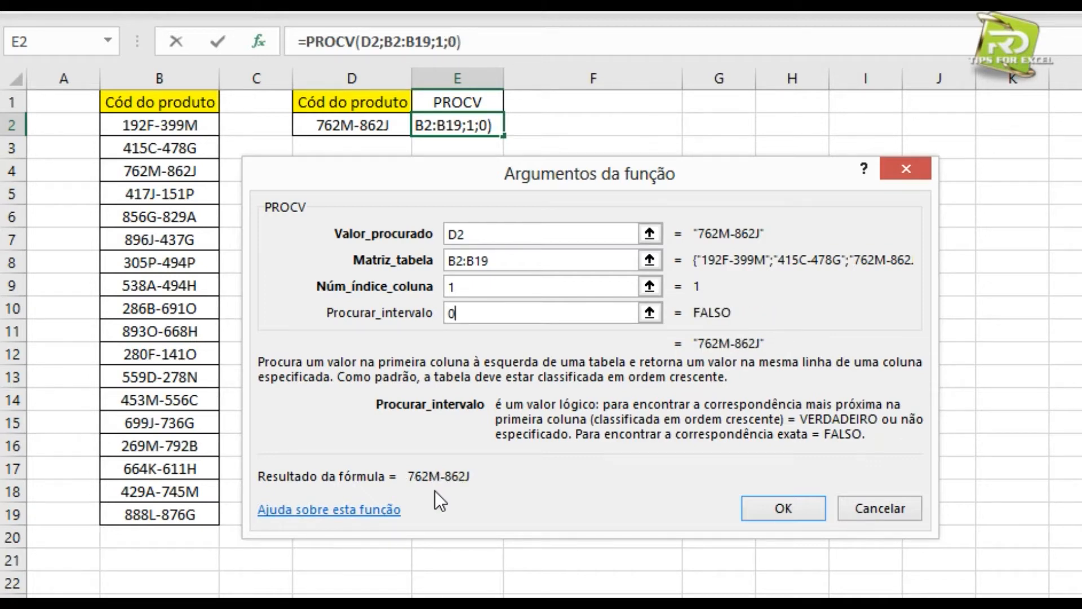
# - Review the four PROCV arguments: lookup value, table range, column index and match type
pyautogui.moveTo(475, 313); pyautogui.dragTo(423, 309)
pyautogui.moveTo(494, 313); pyautogui.dragTo(392, 312)
pyautogui.click(478, 314)
pyautogui.moveTo(497, 311); pyautogui.dragTo(427, 309)
pyautogui.moveTo(482, 234); pyautogui.dragTo(437, 232)
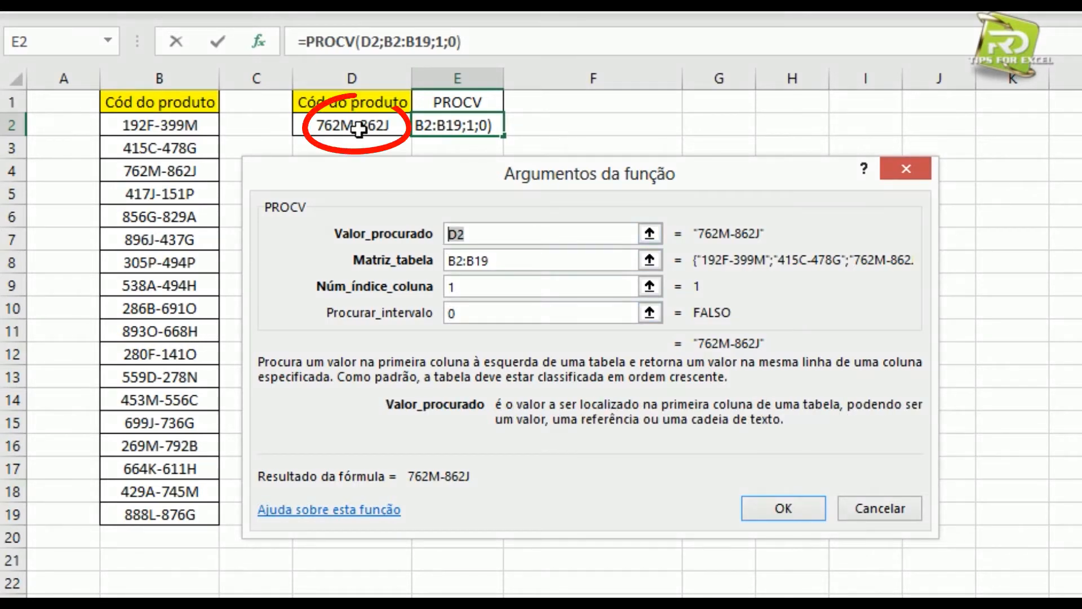
pyautogui.moveTo(489, 260); pyautogui.dragTo(438, 260)
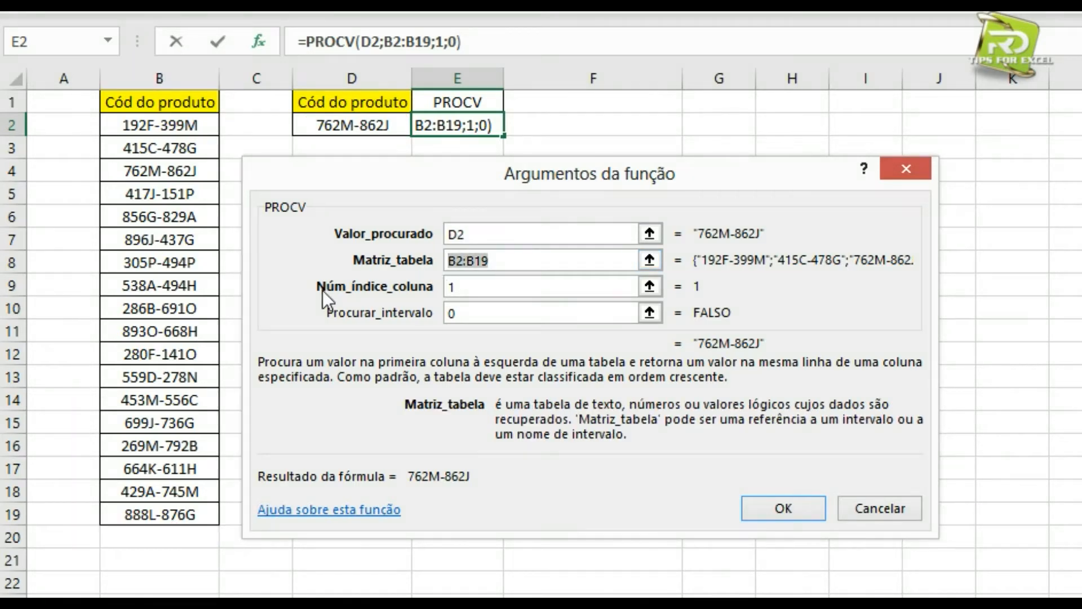
pyautogui.click(451, 285)
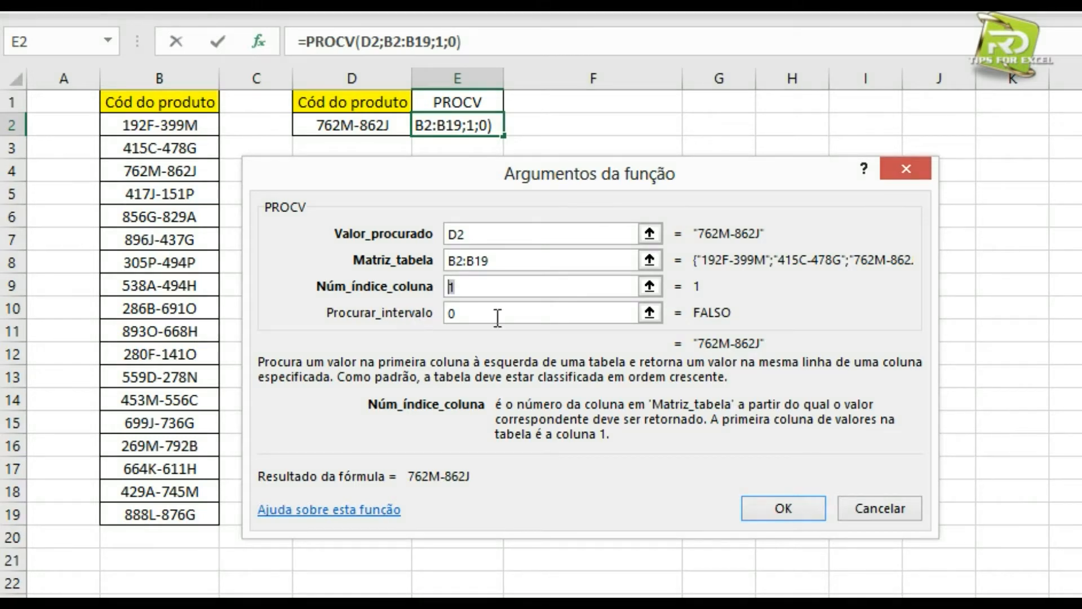
pyautogui.press('Tab')
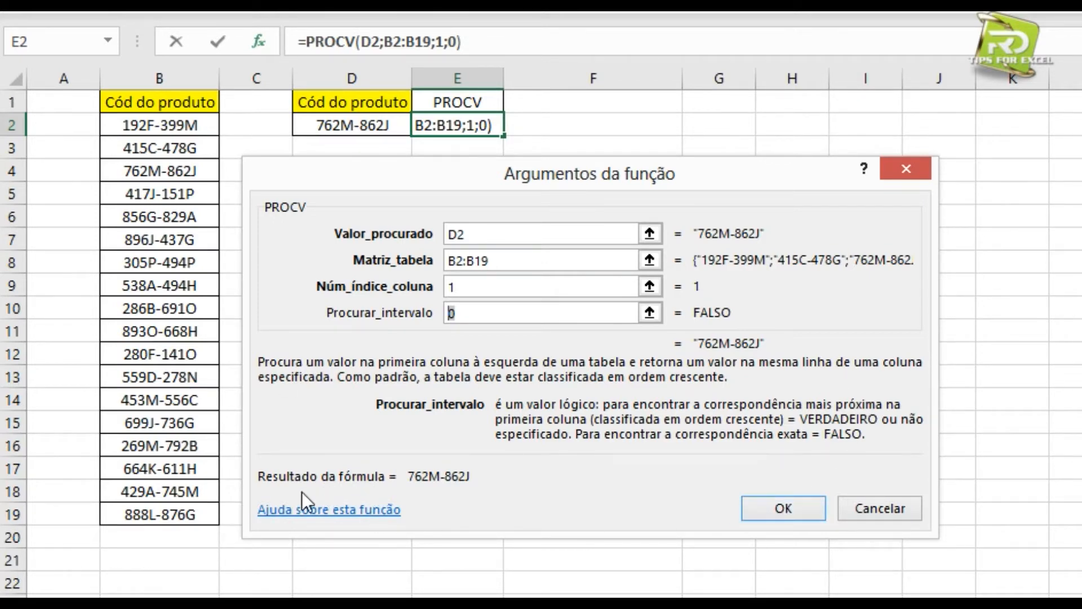
# - Confirm the PROCV formula in E2, then open the cell's formula to inspect its references
pyautogui.click(769, 512)
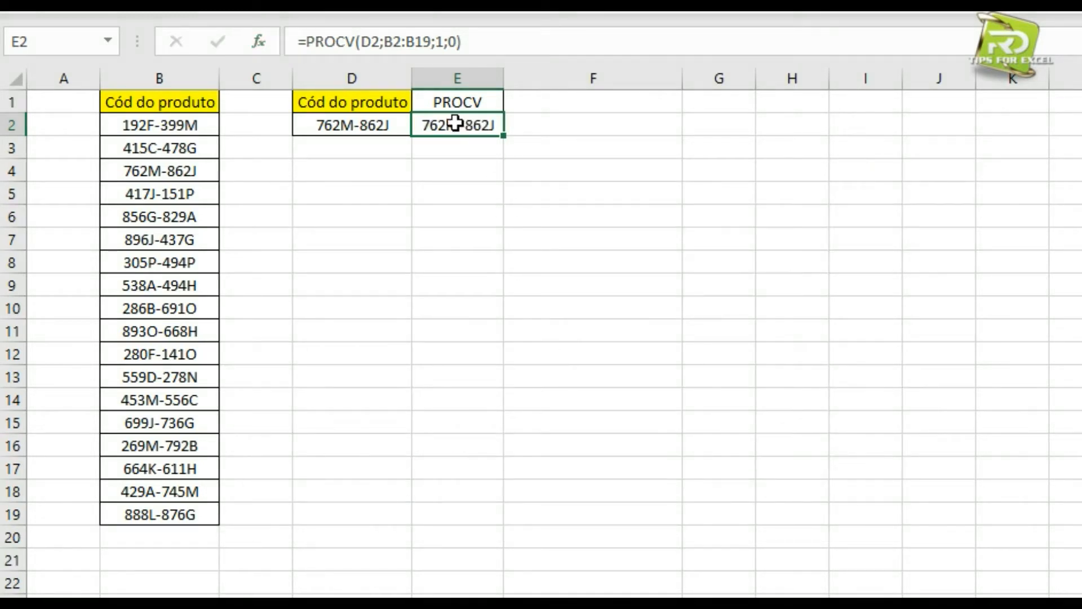
pyautogui.click(433, 164)
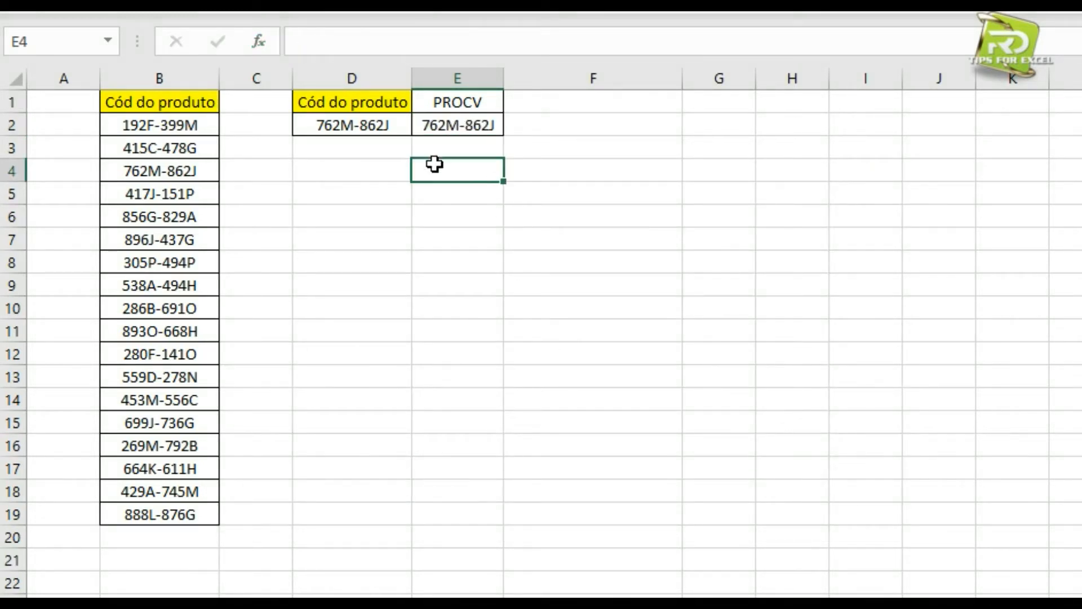
pyautogui.click(438, 126)
pyautogui.click(426, 208)
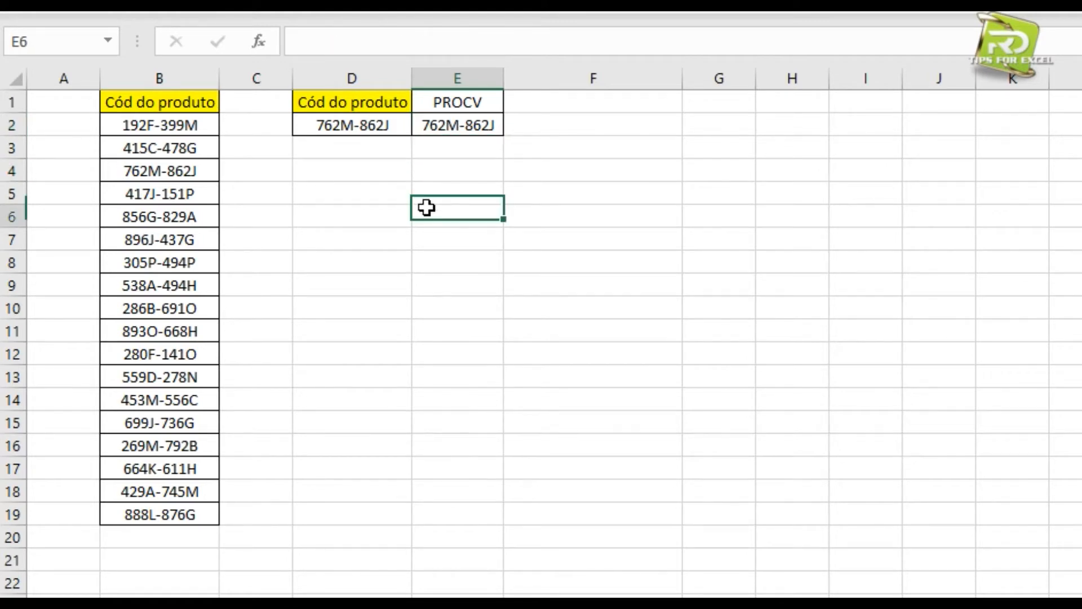
pyautogui.doubleClick(447, 124)
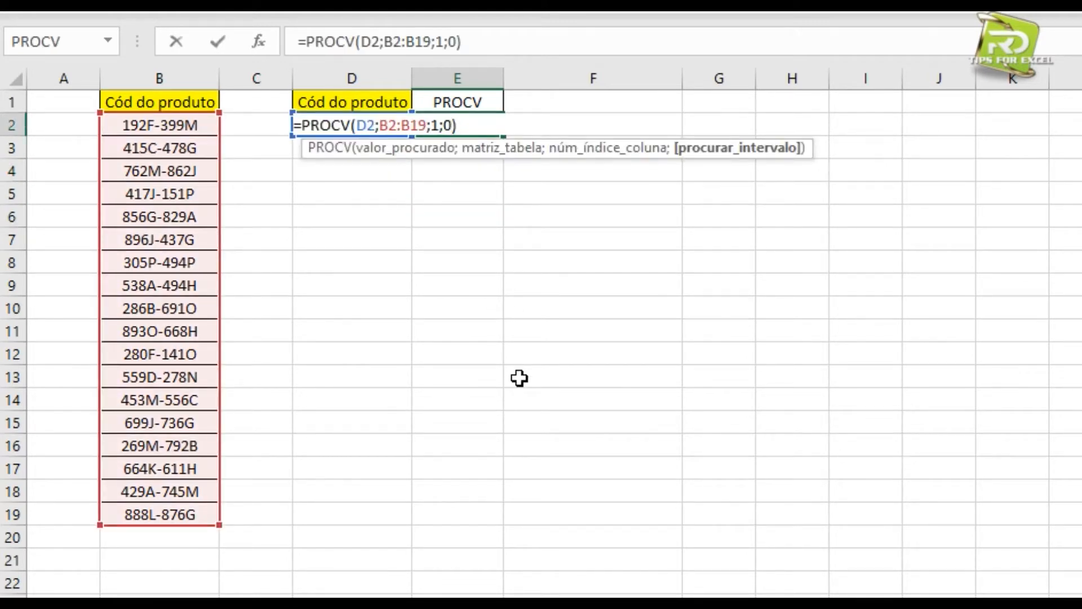
# - Widen column E to fit the whole PROCV formula and inspect the references used in E2
pyautogui.hotkey('ctrl', 'Return')
pyautogui.moveTo(503, 72); pyautogui.dragTo(654, 72)
pyautogui.moveTo(420, 333); pyautogui.dragTo(420, 310)
pyautogui.doubleClick(620, 125)
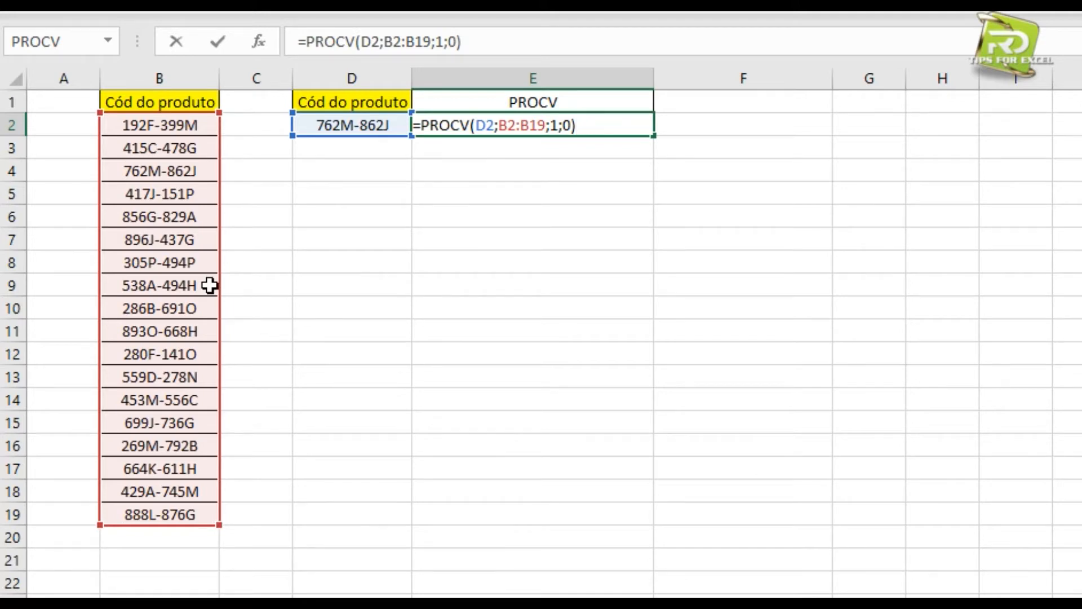
pyautogui.hotkey('ctrl', 'Return')
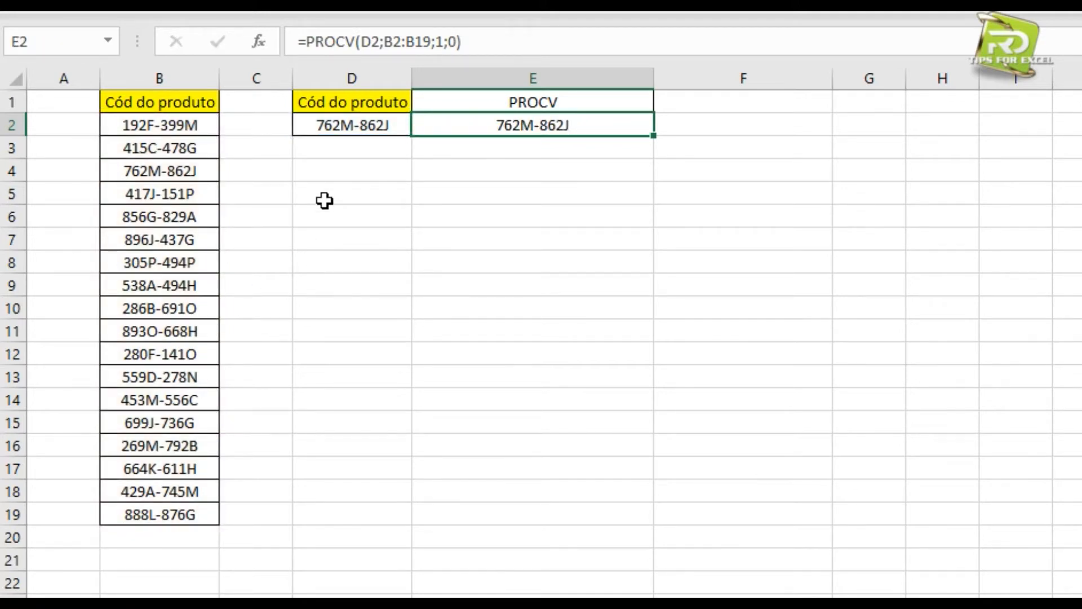
# - Compare the product code in D2 and the list B2:B19 with the PROCV result in E2
pyautogui.click(457, 258)
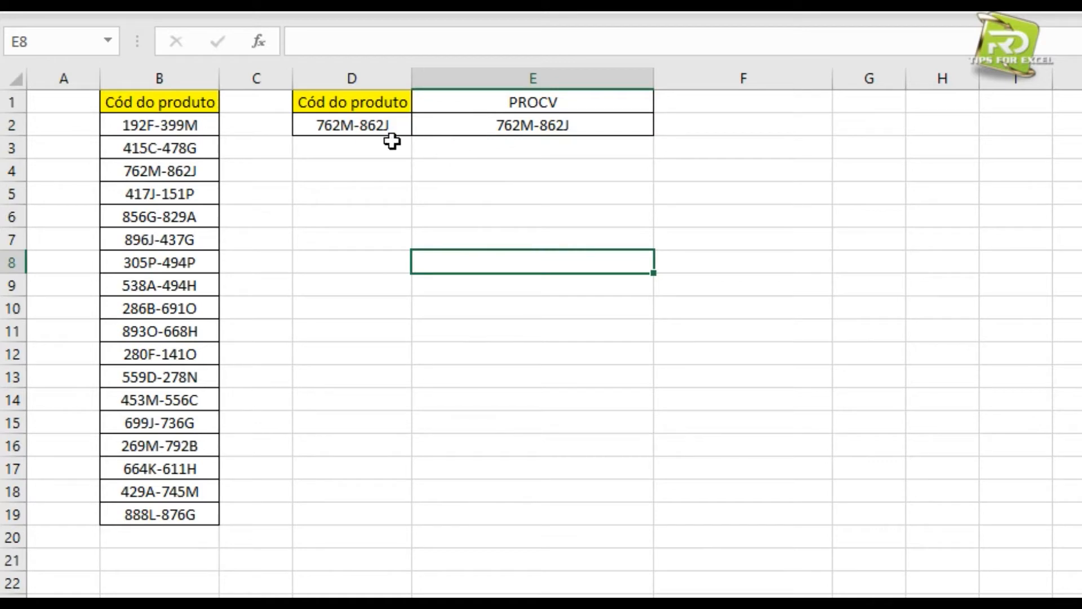
pyautogui.click(374, 125)
pyautogui.moveTo(160, 125); pyautogui.dragTo(173, 521)
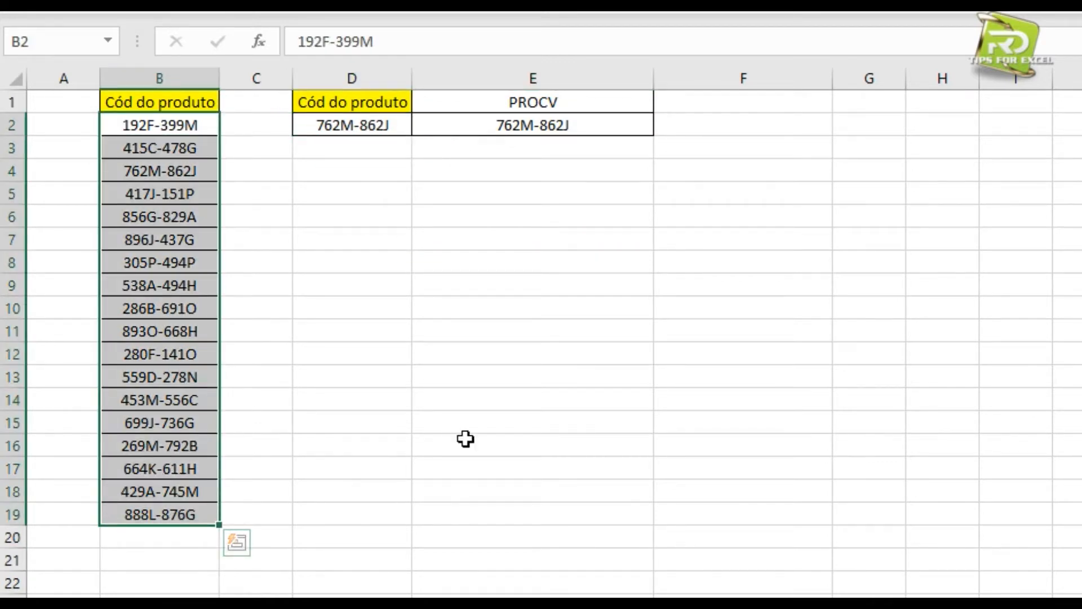
pyautogui.click(479, 124)
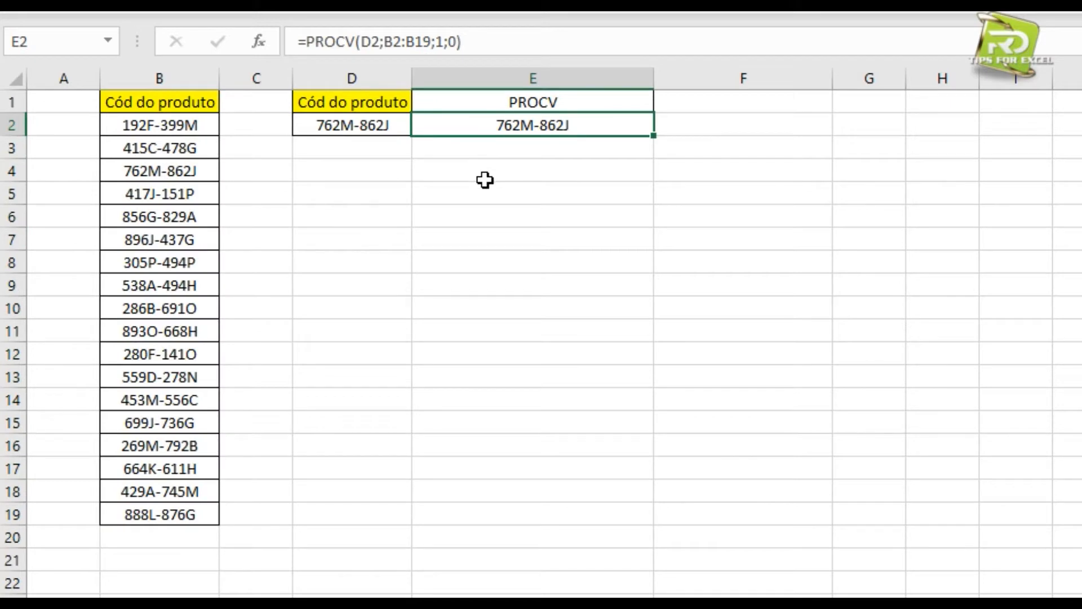
# - Choose product code 896J-437G in D2 and check the PROCV result in E2
pyautogui.click(366, 127)
pyautogui.click(422, 127)
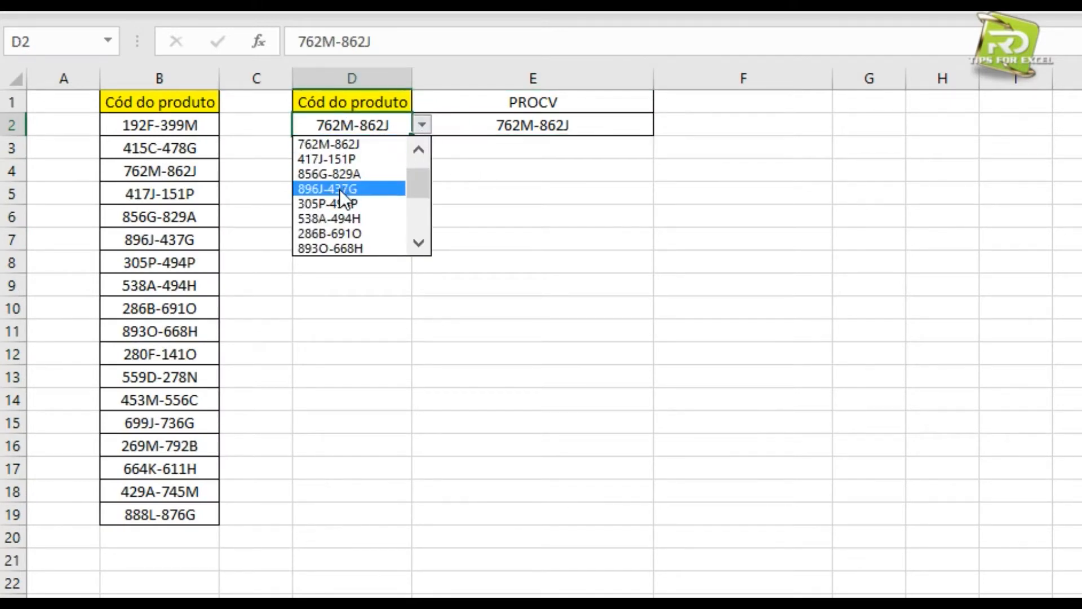
pyautogui.click(376, 190)
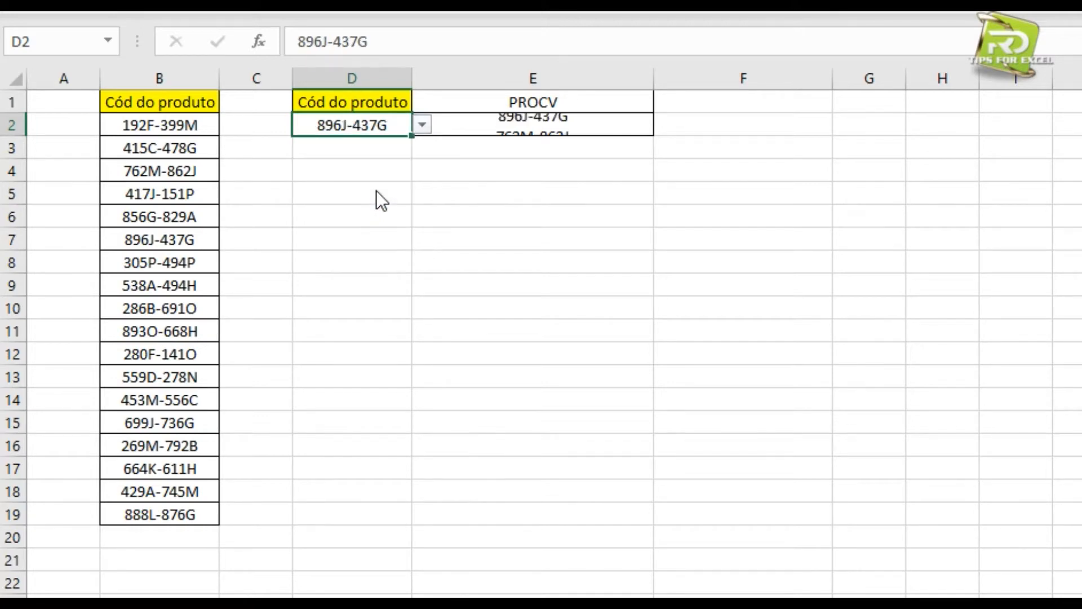
pyautogui.click(485, 128)
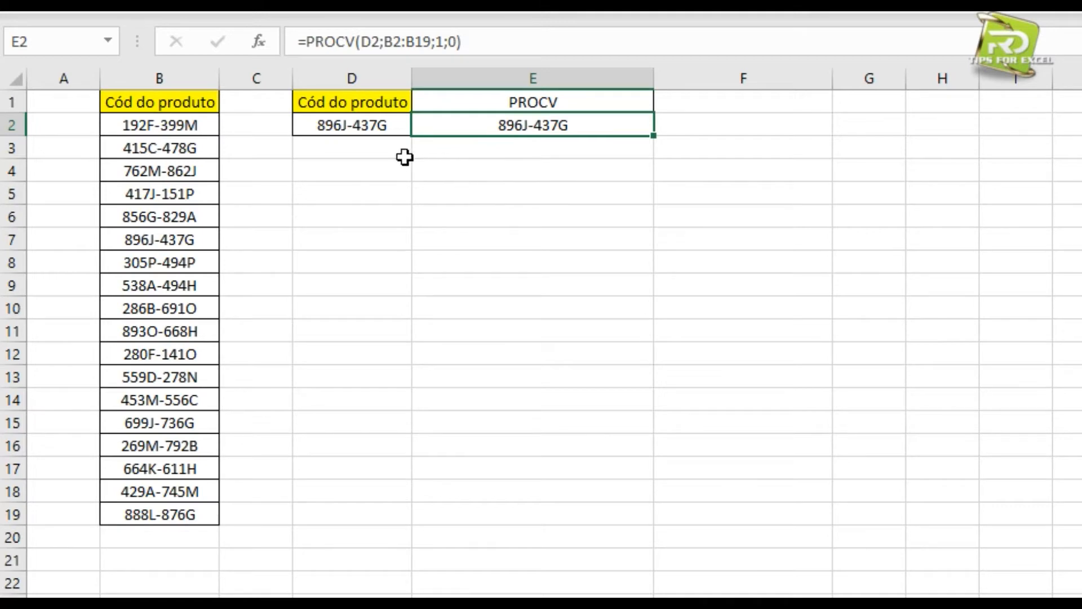
# - Review the code in D2 against the list B2:B19, and narrow column E
pyautogui.click(374, 128)
pyautogui.moveTo(169, 125); pyautogui.dragTo(205, 507)
pyautogui.click(565, 208)
pyautogui.moveTo(654, 79); pyautogui.dragTo(572, 81)
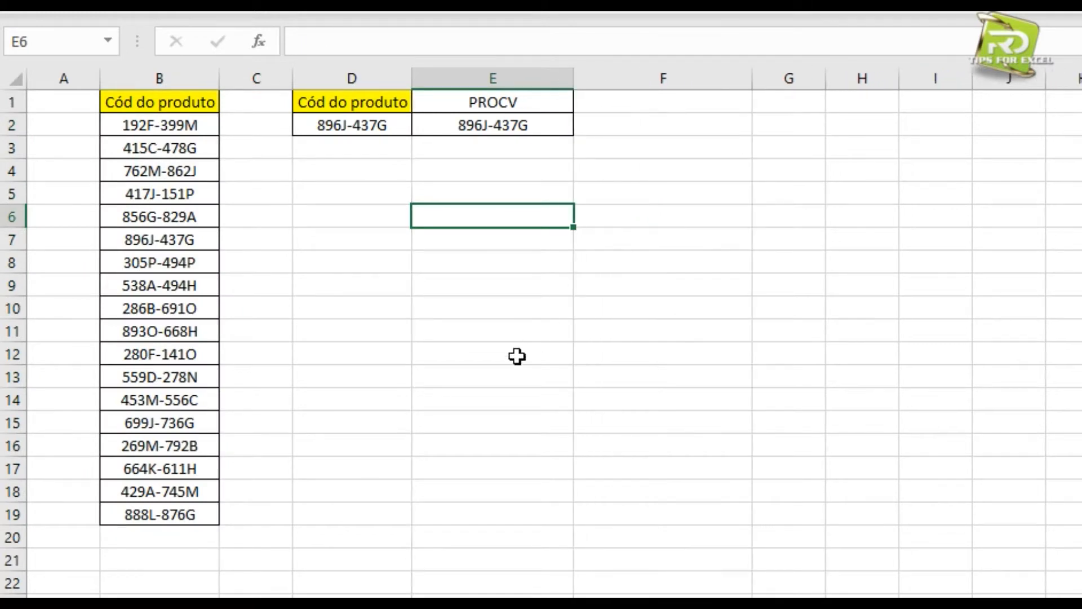
# - Enter the header "consta no intervalo?" in cell F1
pyautogui.click(522, 369)
pyautogui.click(640, 107)
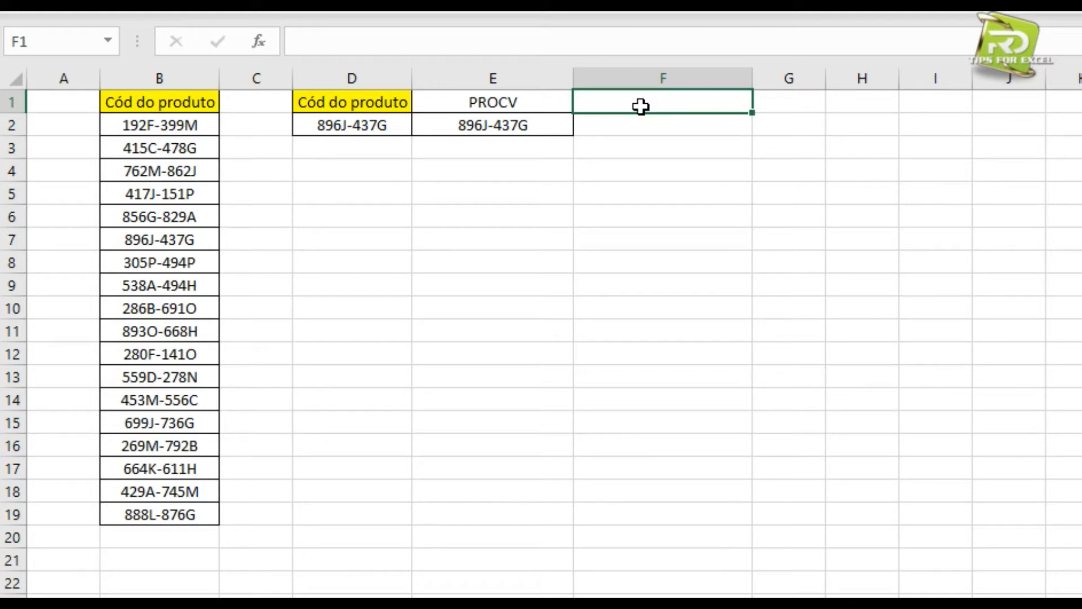
pyautogui.write('consta no intervalo?')
pyautogui.press('Return')
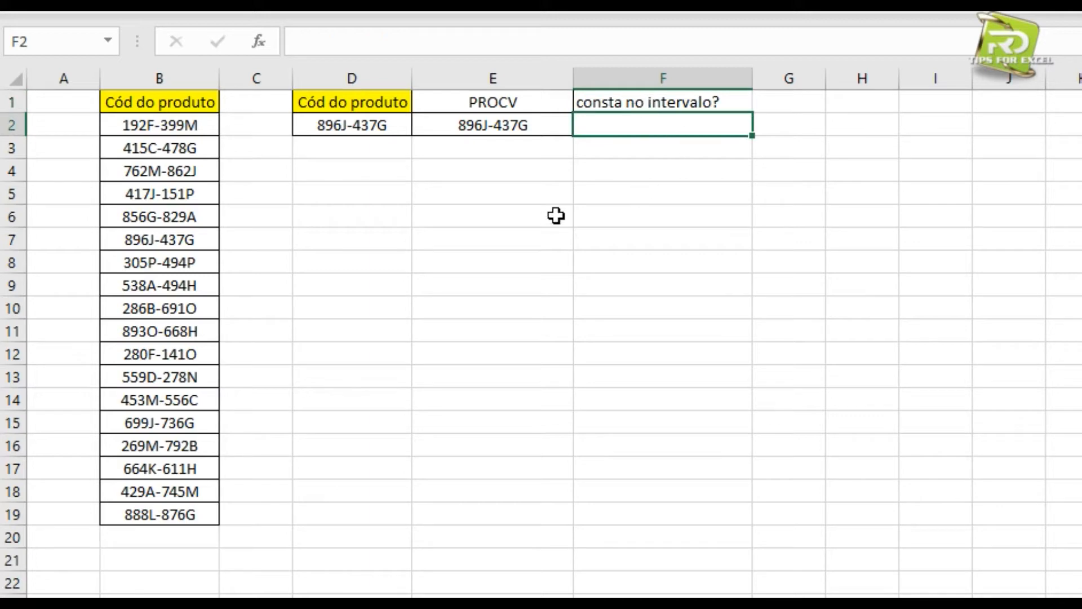
# - Start a PROCV formula in F2 with E2 as the lookup value
pyautogui.click(493, 135)
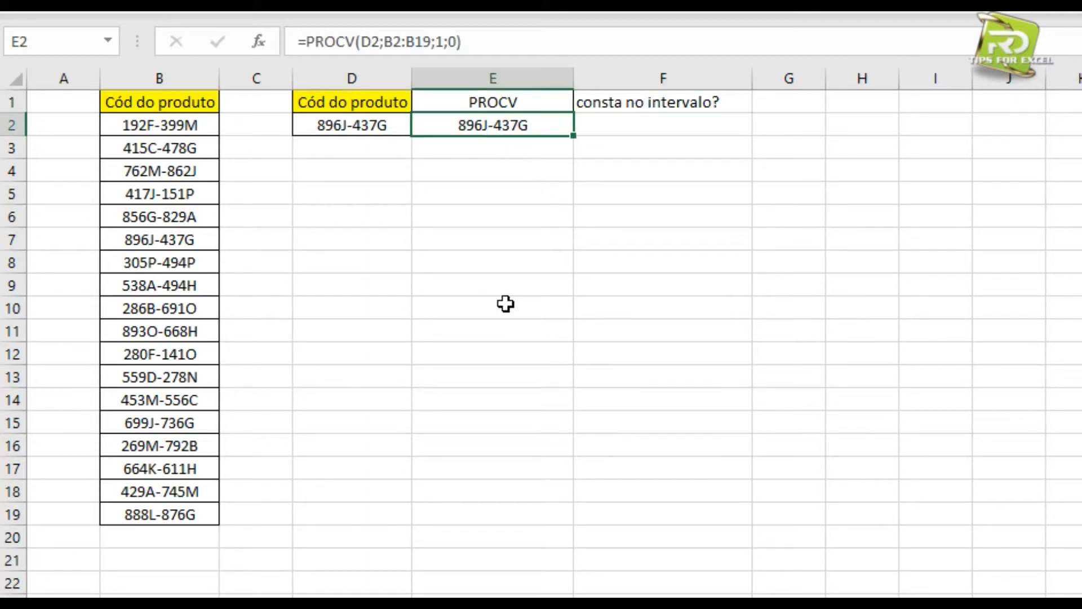
pyautogui.press('Right')
pyautogui.write('=pro')
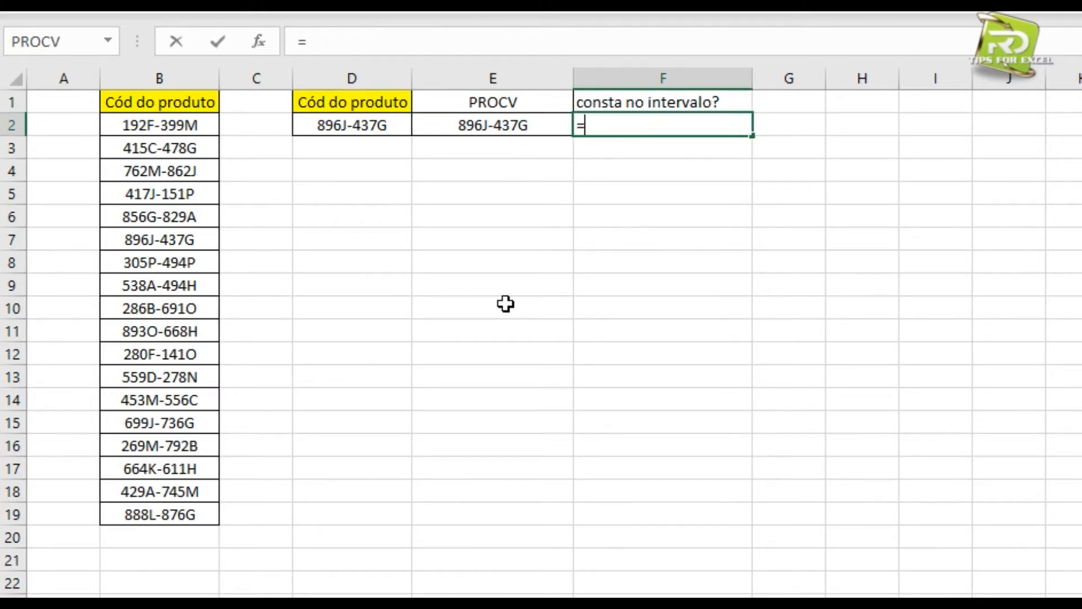
pyautogui.press('Down')
pyautogui.press('Down')
pyautogui.press('Down')
pyautogui.press('Down')
pyautogui.press('Tab')
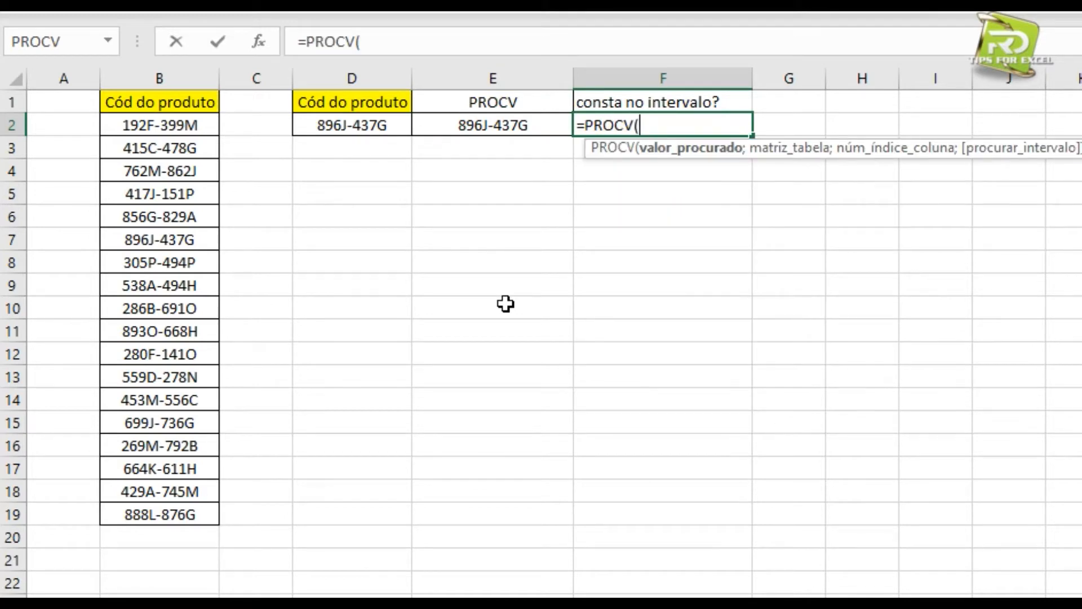
pyautogui.click(432, 131)
pyautogui.write(';')
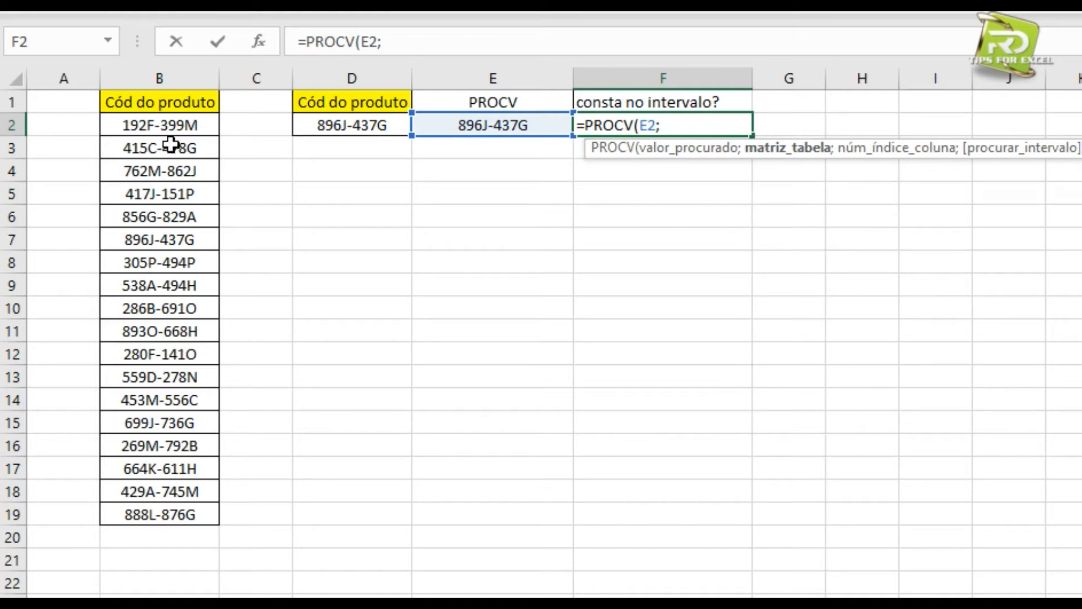
# - Complete the PROCV formula in F2 with table range B2:B19, column index 1 and 0 for an exact match
pyautogui.moveTo(169, 125); pyautogui.dragTo(186, 514)
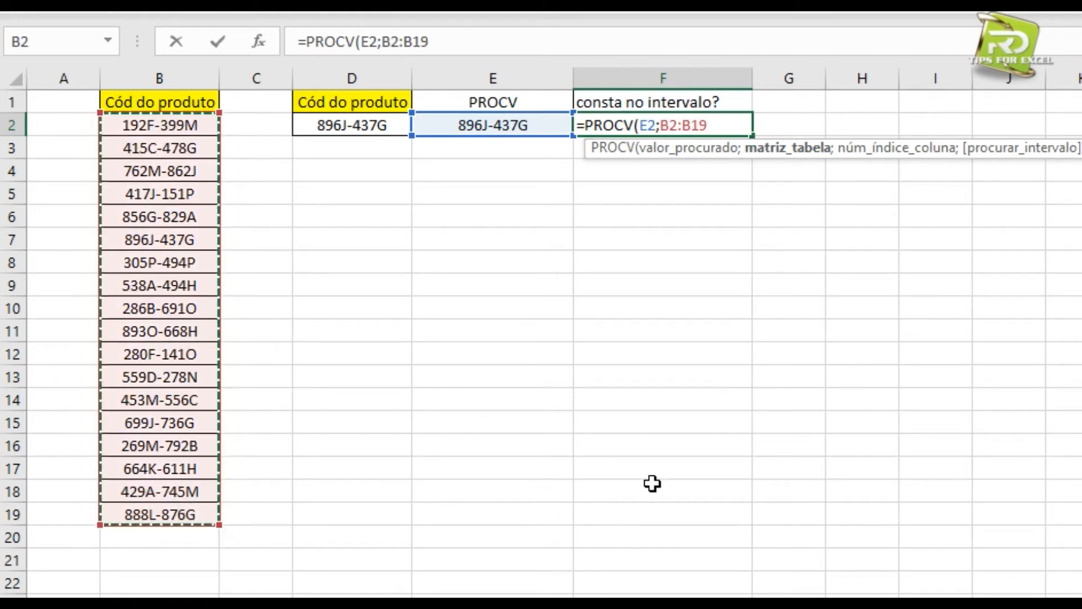
pyautogui.write(';')
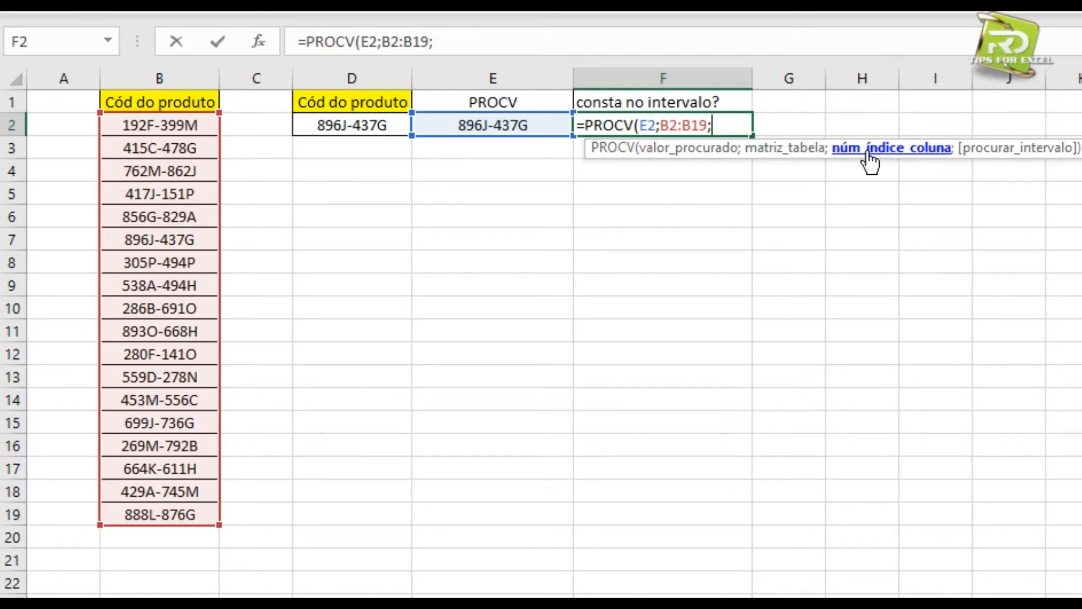
pyautogui.write('1')
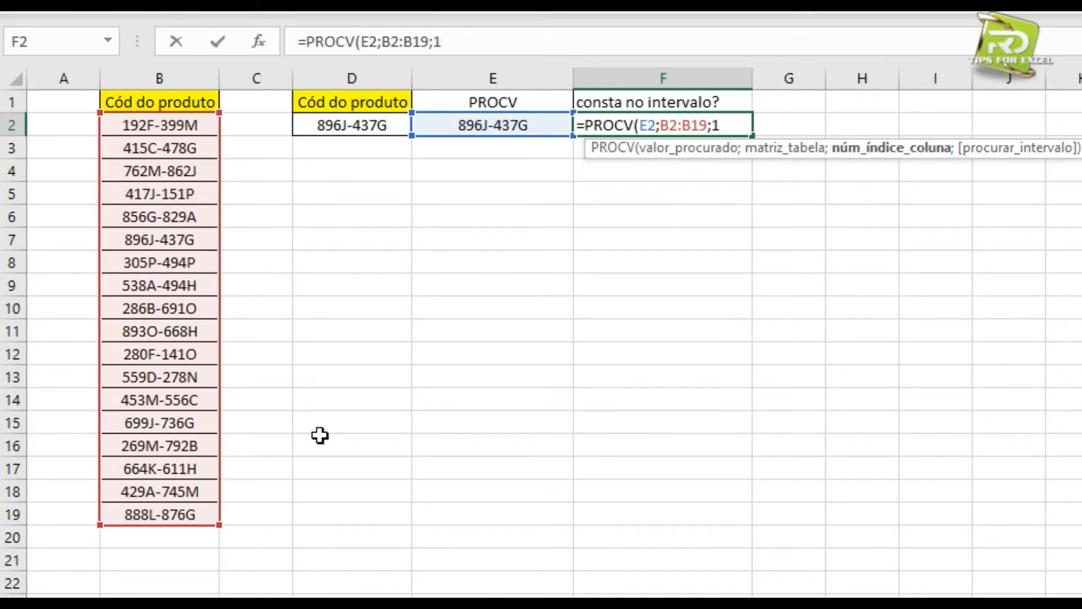
pyautogui.write(';0')
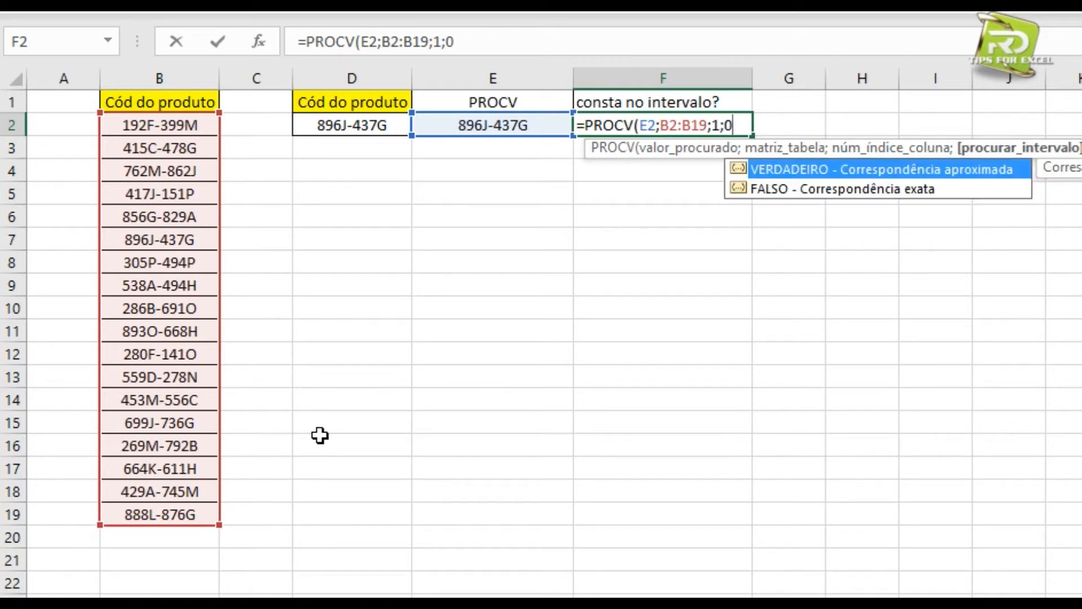
pyautogui.press('Return')
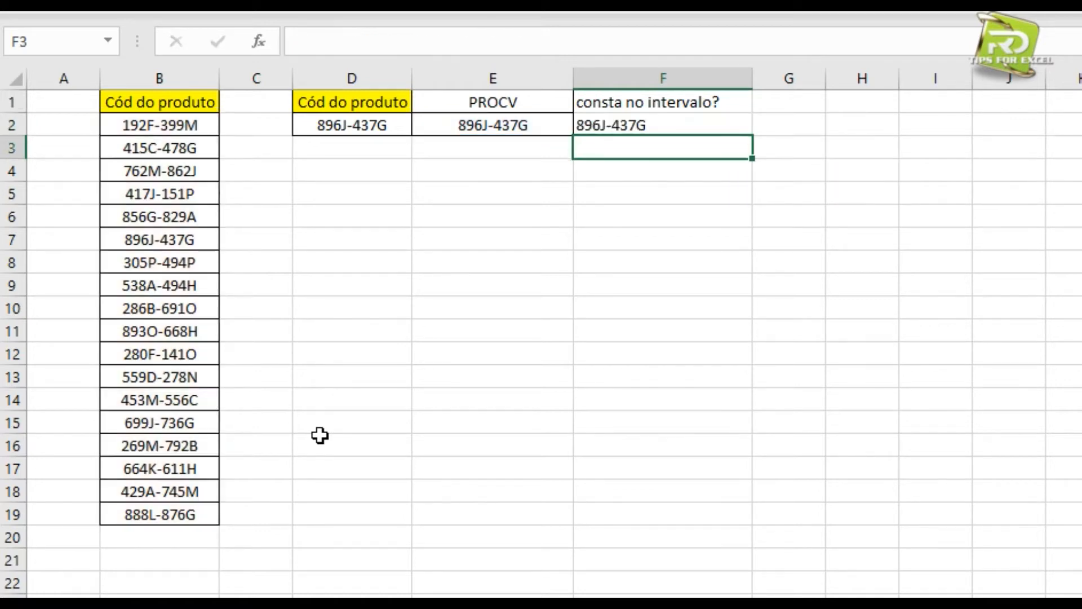
pyautogui.press('Up')
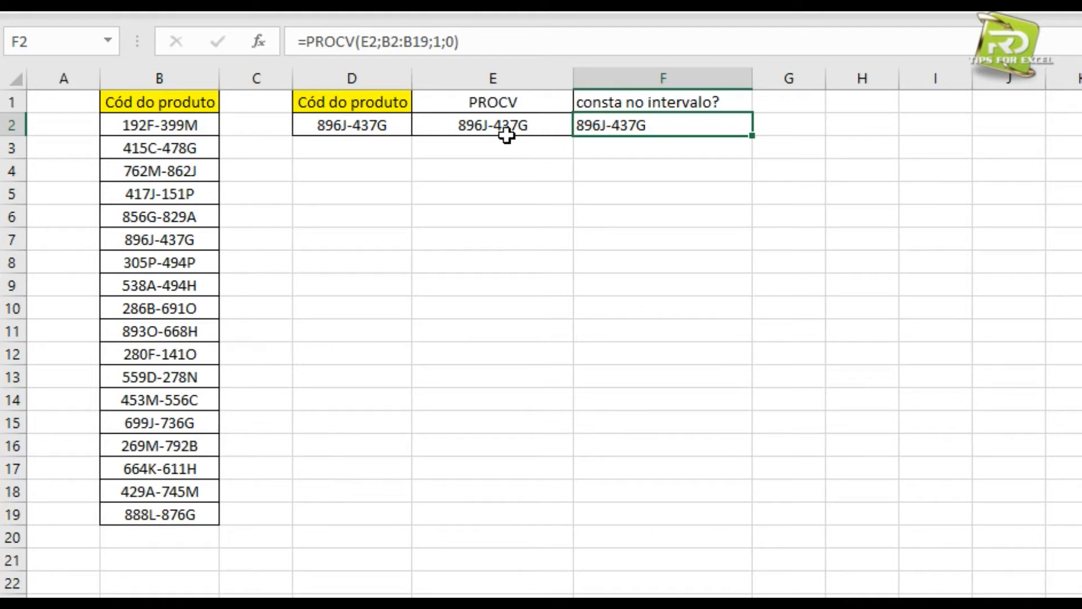
# - Review the list B2:B19, then insert the SE function in front of the PROCV expression in F2
pyautogui.click(196, 125)
pyautogui.moveTo(196, 124); pyautogui.dragTo(203, 510)
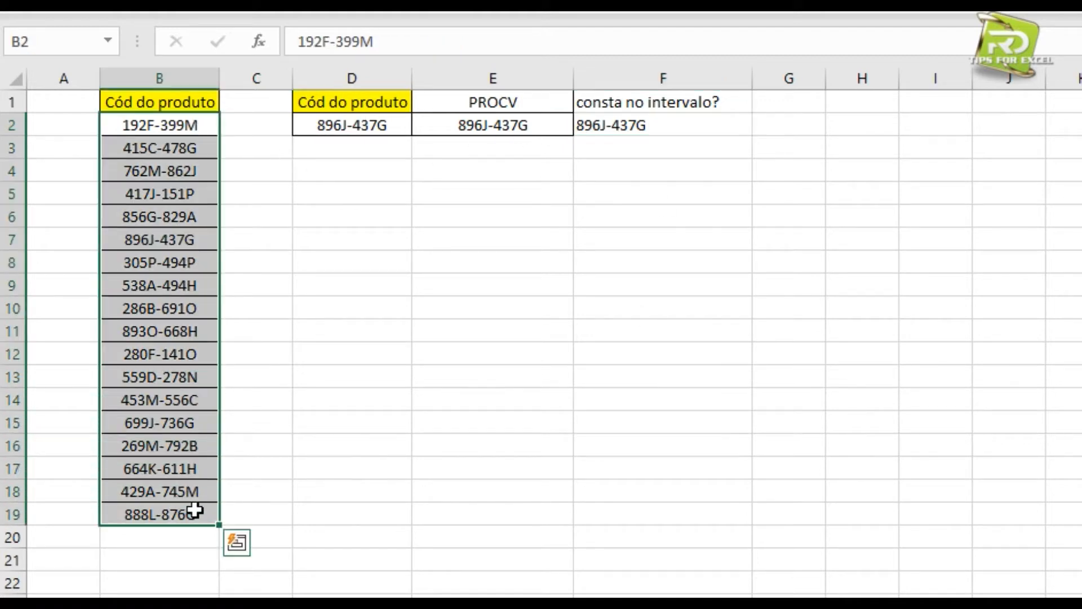
pyautogui.click(642, 120)
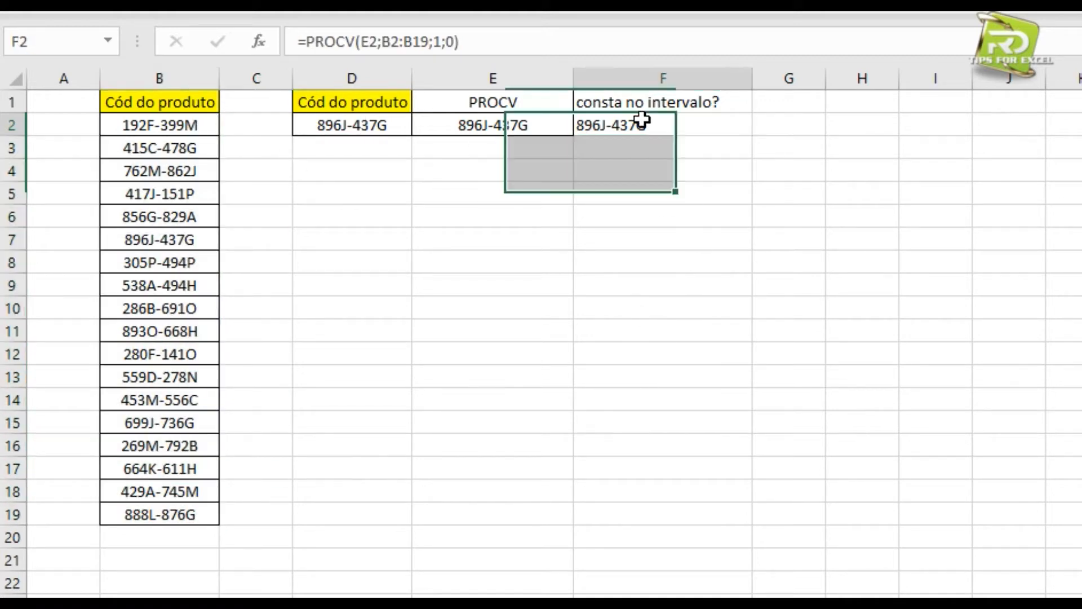
pyautogui.click(308, 42)
pyautogui.write('se')
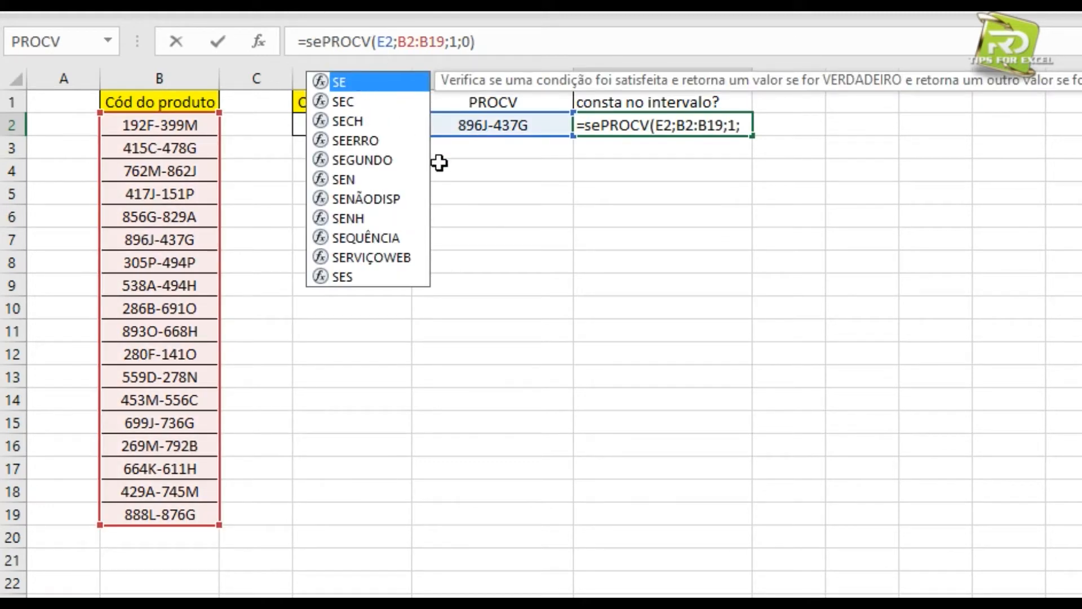
pyautogui.press('Tab')
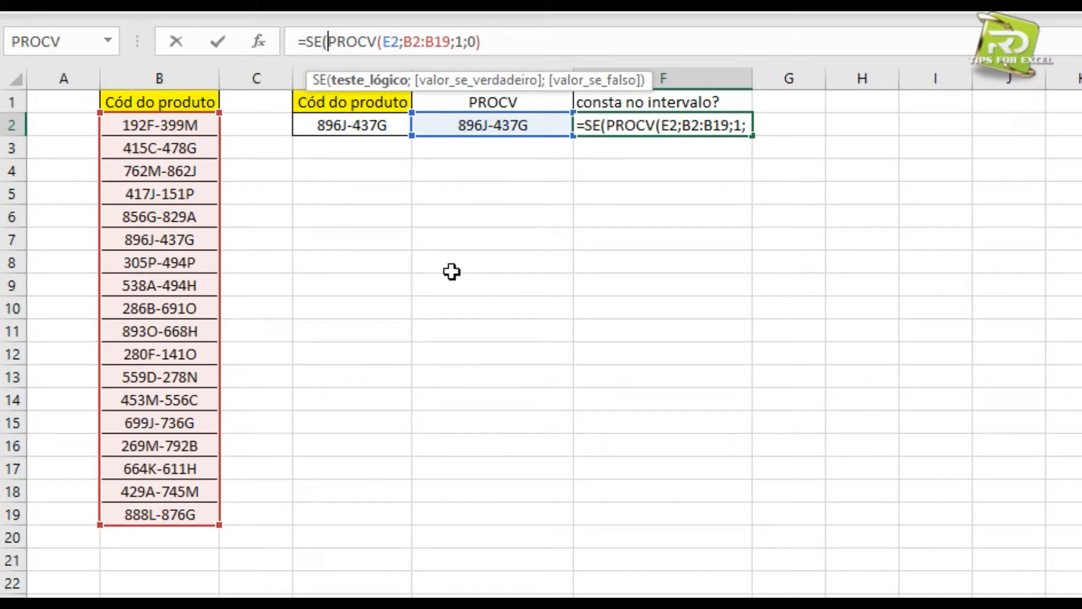
# - Highlight the PROCV expression as the logical test of SE and end that argument with a semicolon
pyautogui.click(505, 37)
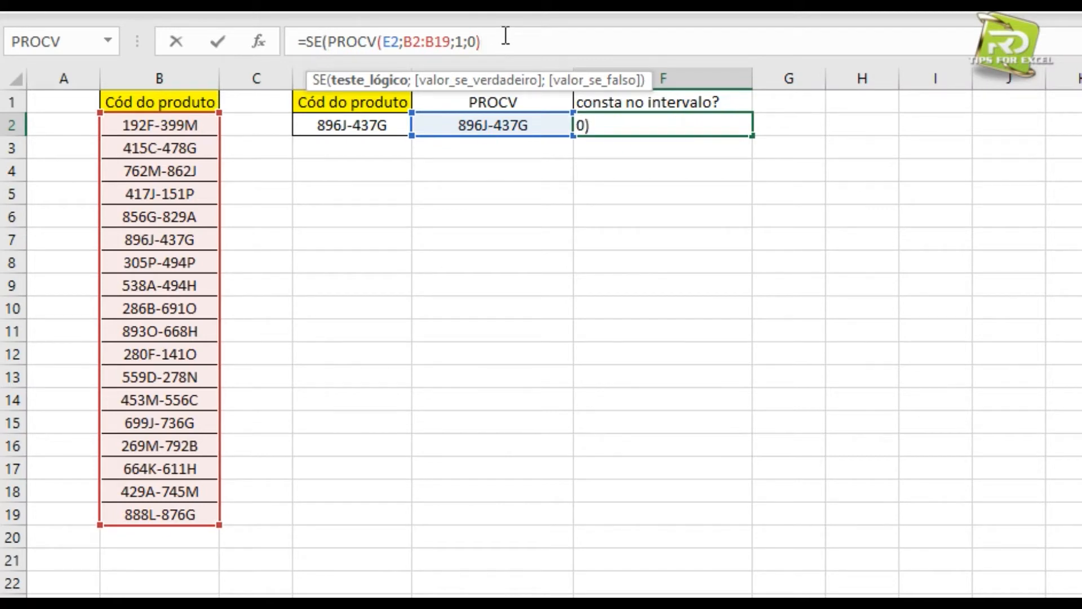
pyautogui.hotkey('shift', 'Left')
pyautogui.hotkey('shift', 'Left')
pyautogui.hotkey('shift', 'Left')
pyautogui.hotkey('shift', 'Left')
pyautogui.hotkey('shift', 'Left')
pyautogui.hotkey('shift', 'Left')
pyautogui.hotkey('shift', 'Left')
pyautogui.hotkey('shift', 'Left')
pyautogui.hotkey('shift', 'Left')
pyautogui.hotkey('shift', 'Left')
pyautogui.hotkey('shift', 'Left')
pyautogui.hotkey('shift', 'Left')
pyautogui.hotkey('shift', 'Left')
pyautogui.hotkey('shift', 'Left')
pyautogui.hotkey('shift', 'Left')
pyautogui.hotkey('shift', 'Left')
pyautogui.hotkey('shift', 'Left')
pyautogui.hotkey('shift', 'Left')
pyautogui.hotkey('shift', 'Left')
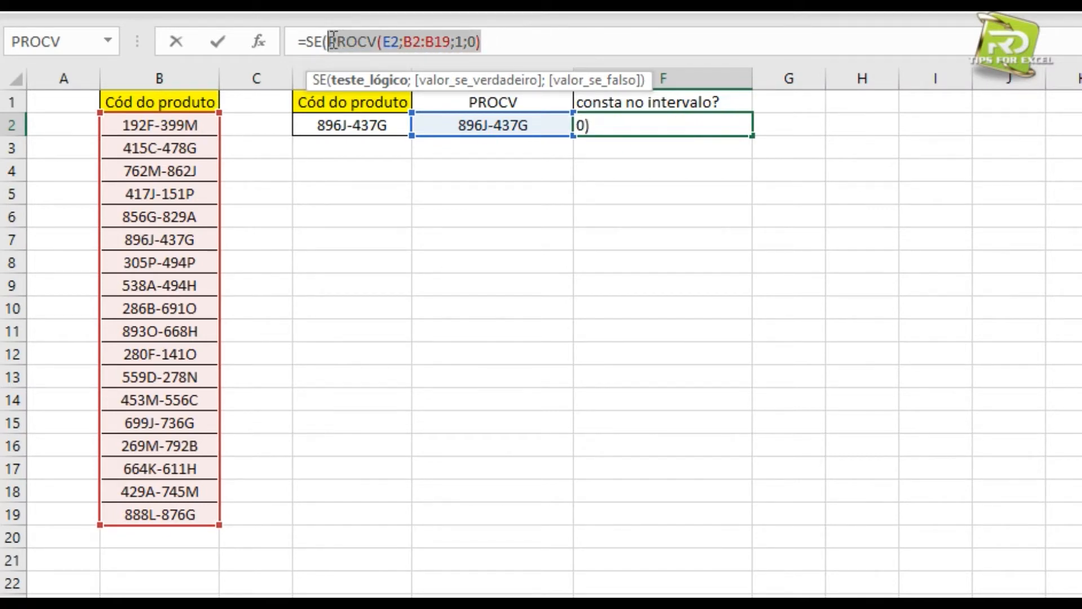
pyautogui.click(508, 39)
pyautogui.write(';')
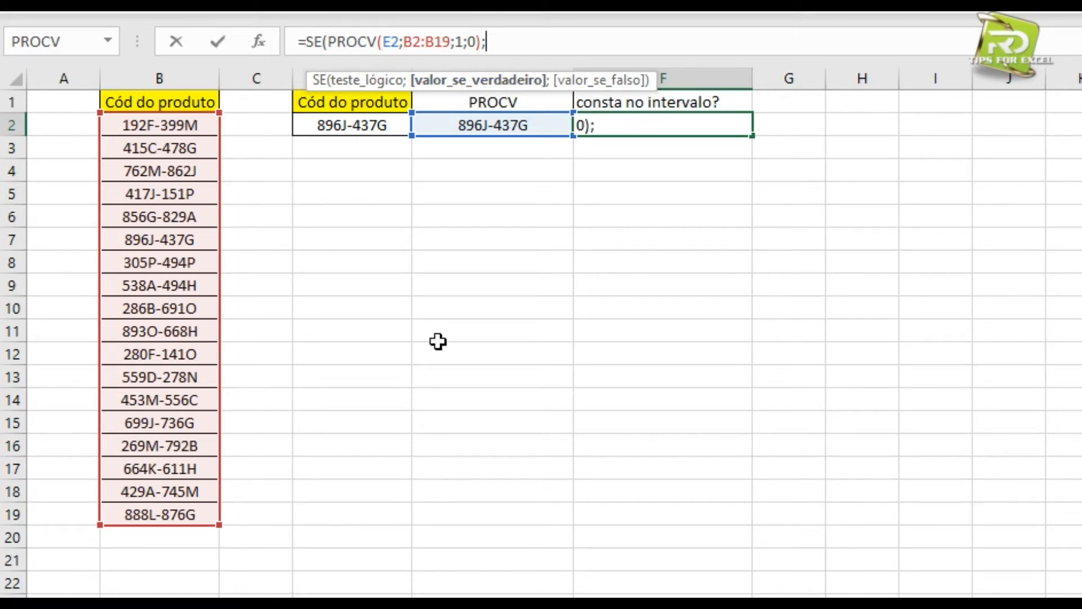
# - Extend the SE formula in F2 with the comparison <>"", returning "SIM" if true and "não" if false
pyautogui.moveTo(328, 41); pyautogui.dragTo(484, 49)
pyautogui.click(497, 45)
pyautogui.write('<>"";"')
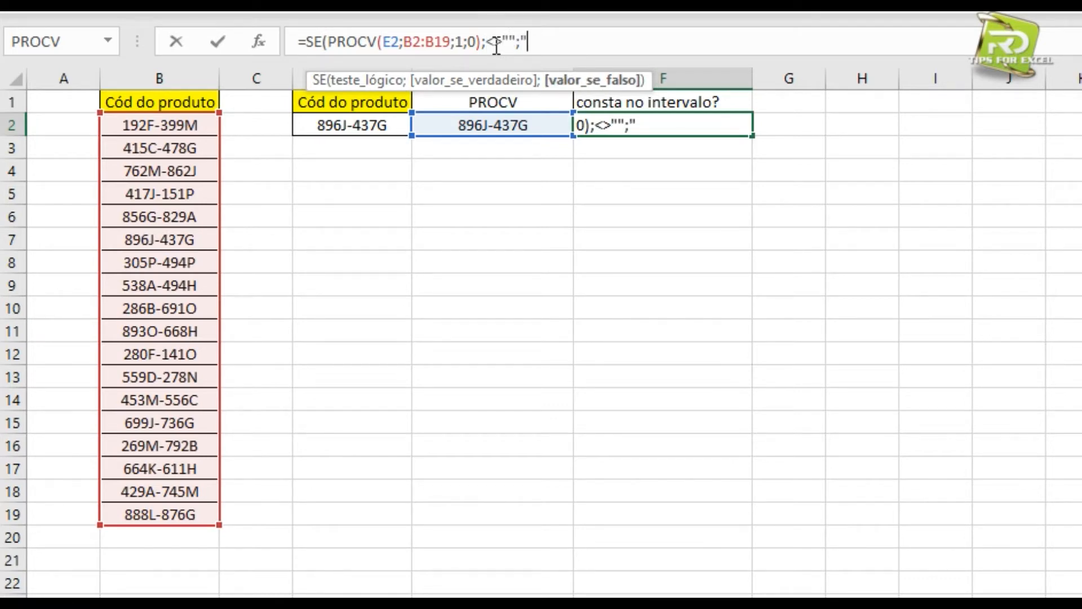
pyautogui.write('SIM";"não")')
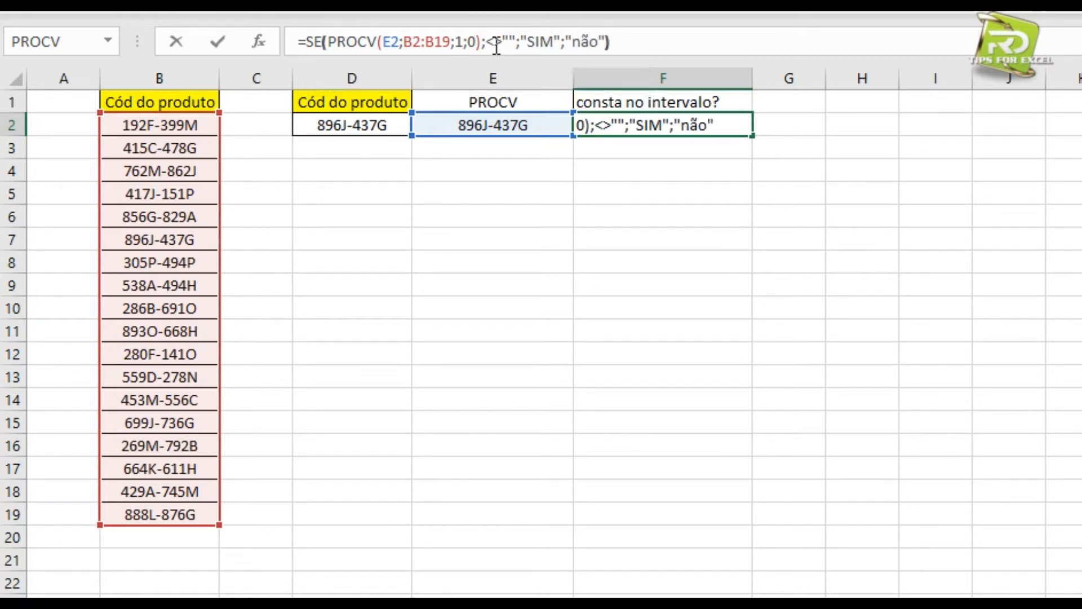
pyautogui.press('Return')
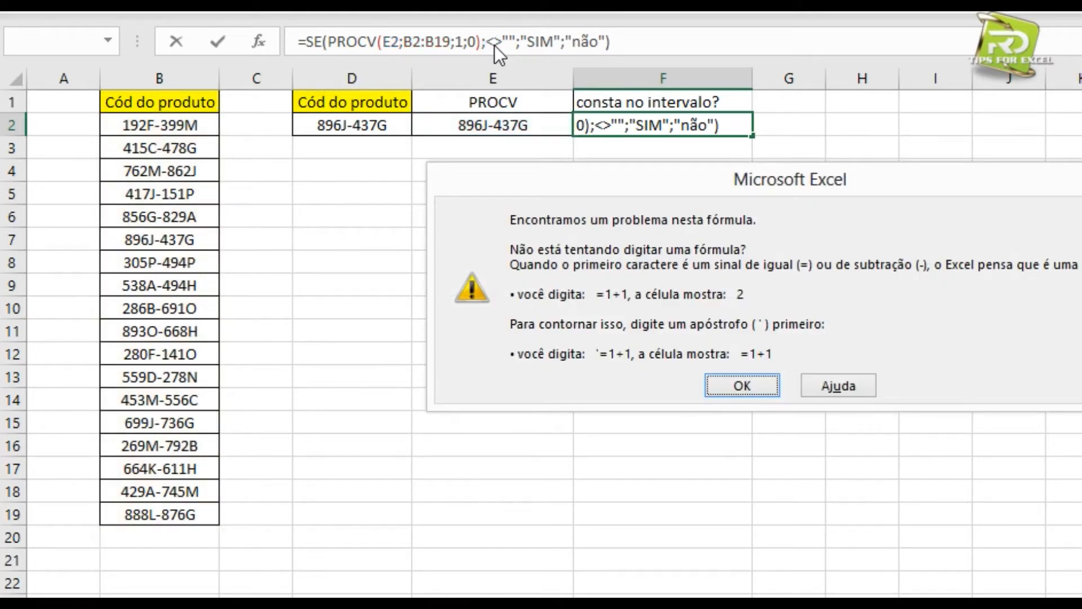
# - Remove the extra semicolon between the PROCV expression and <>"" in F2, and confirm the formula
pyautogui.press('Return')
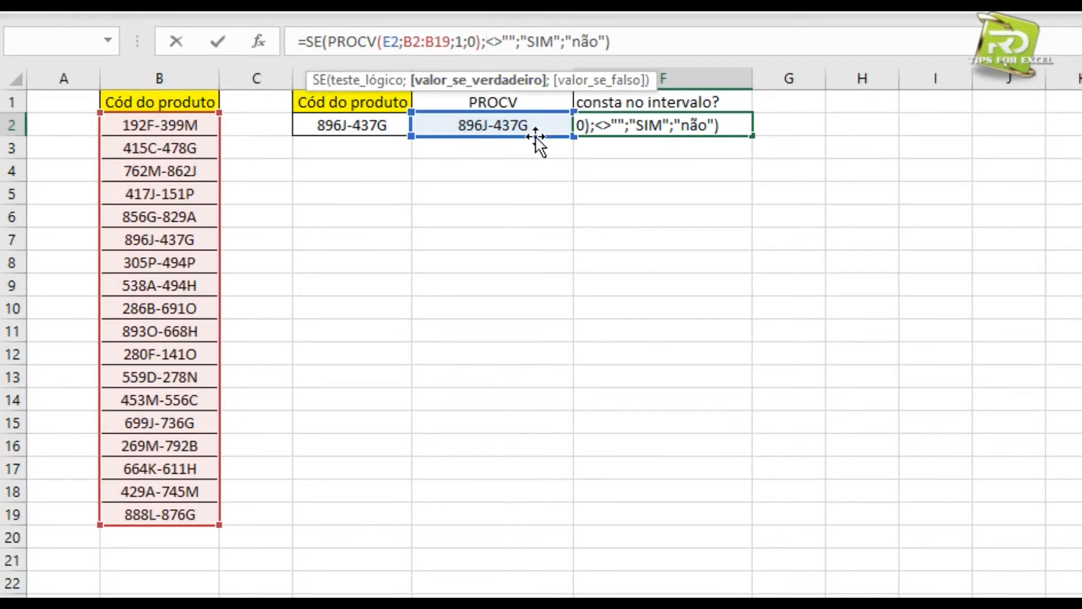
pyautogui.press('BackSpace')
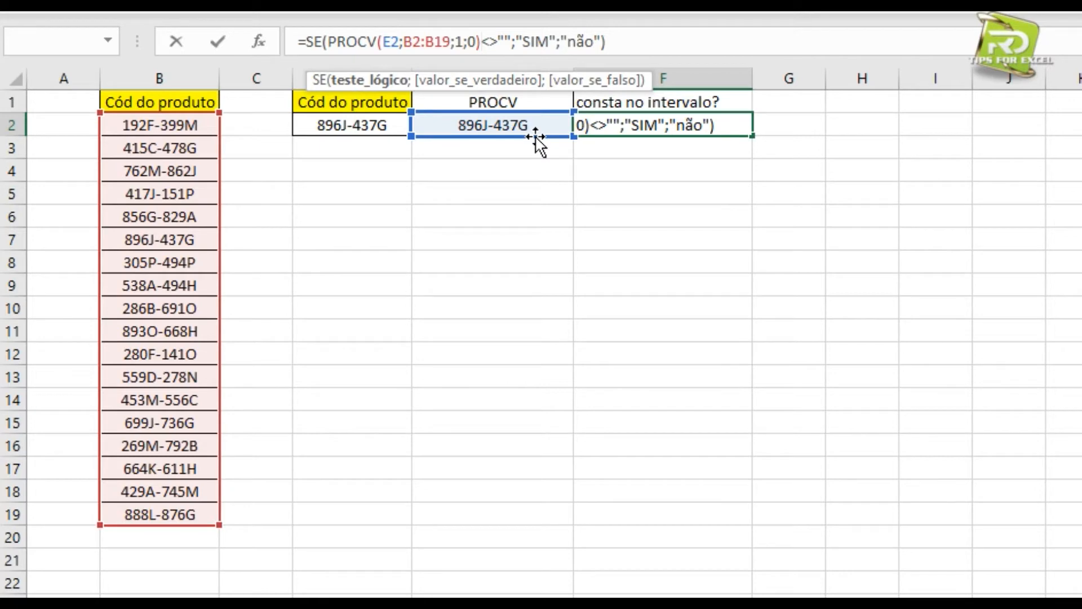
pyautogui.press('Return')
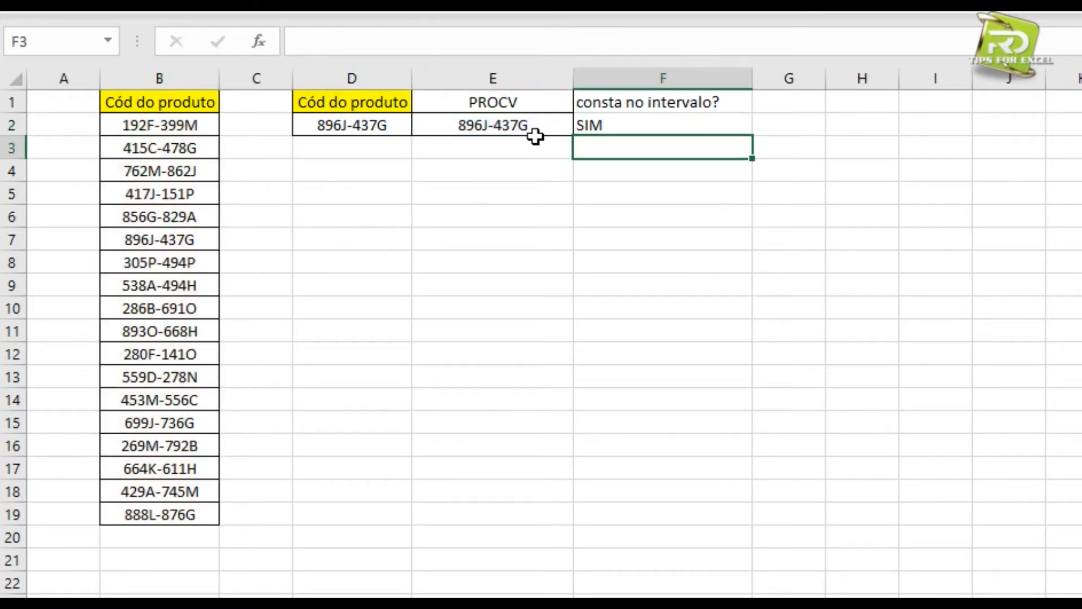
pyautogui.press('Up')
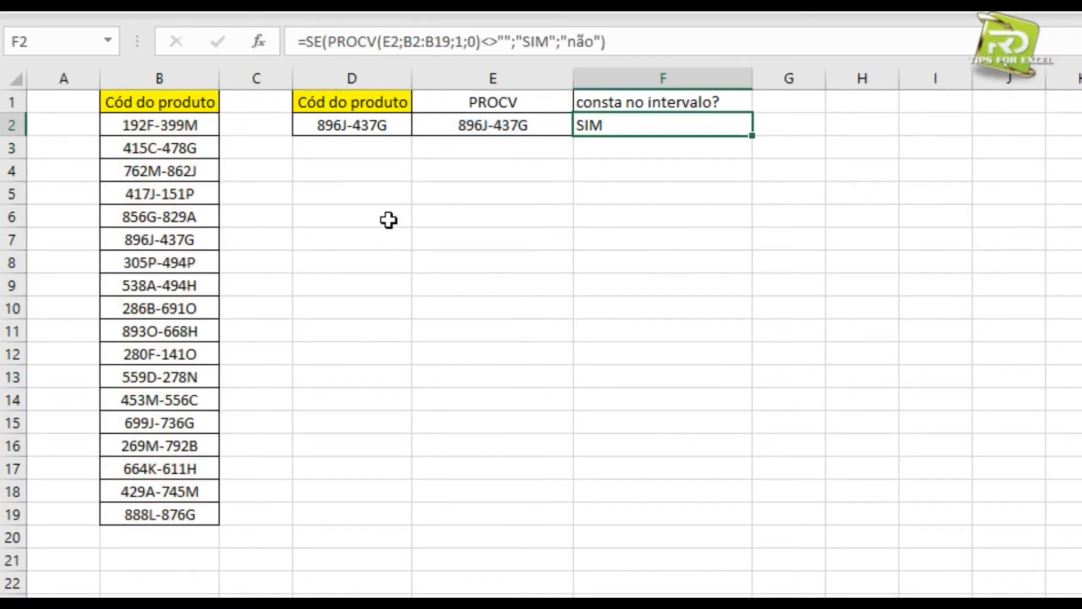
# - Centre the content of cell F2, and review it against E2 and the code list B2:B19
pyautogui.click(417, 6)
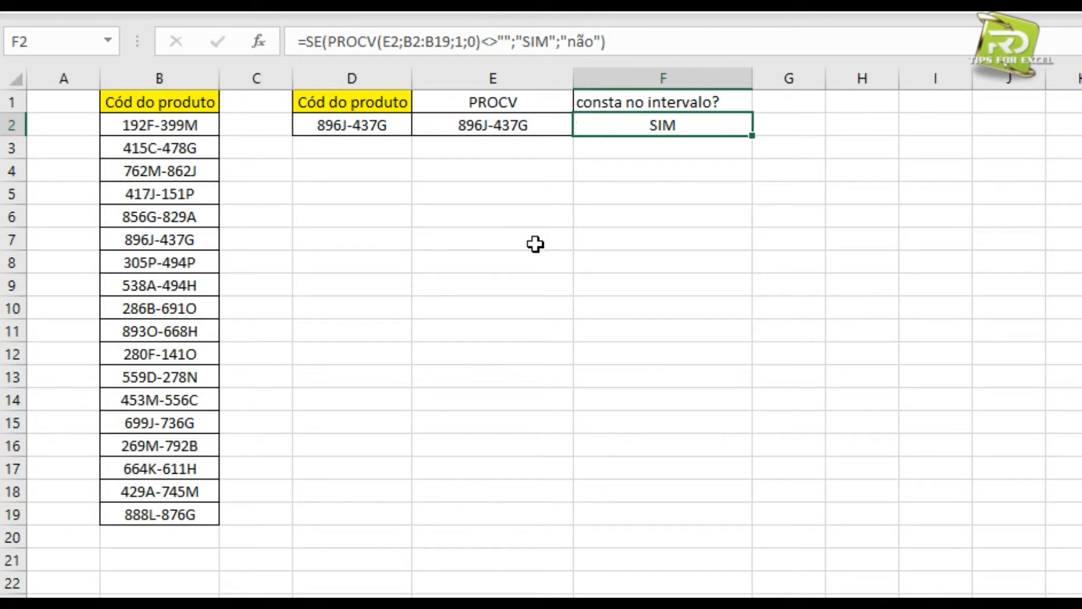
pyautogui.click(515, 248)
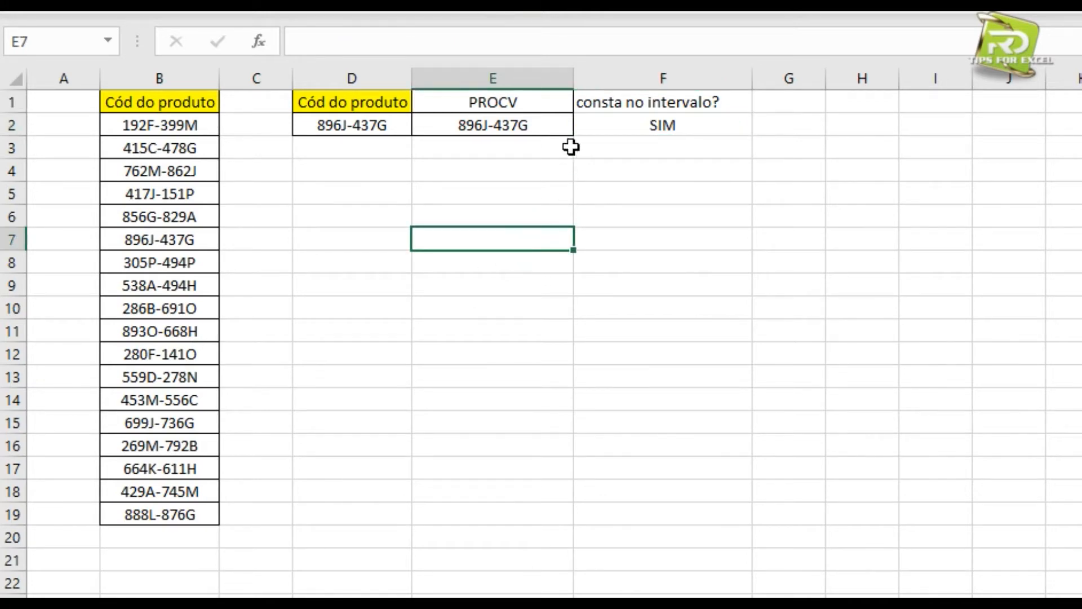
pyautogui.click(597, 122)
pyautogui.click(540, 126)
pyautogui.moveTo(211, 130); pyautogui.dragTo(208, 512)
pyautogui.click(560, 285)
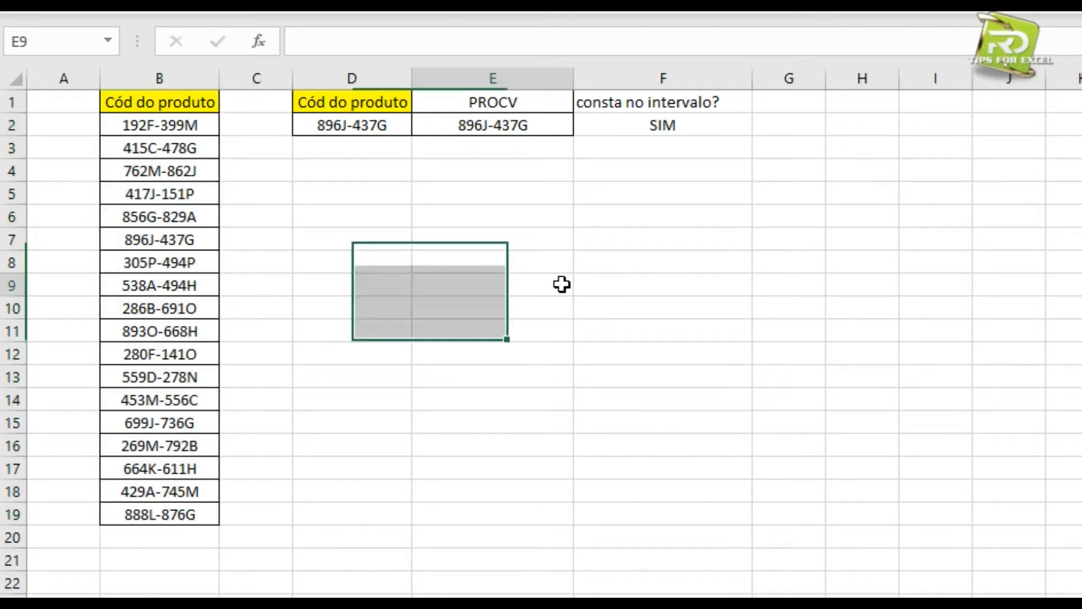
# - Choose the product code 286B-691O in D2 and check the results in E2 and F2
pyautogui.click(394, 130)
pyautogui.click(422, 125)
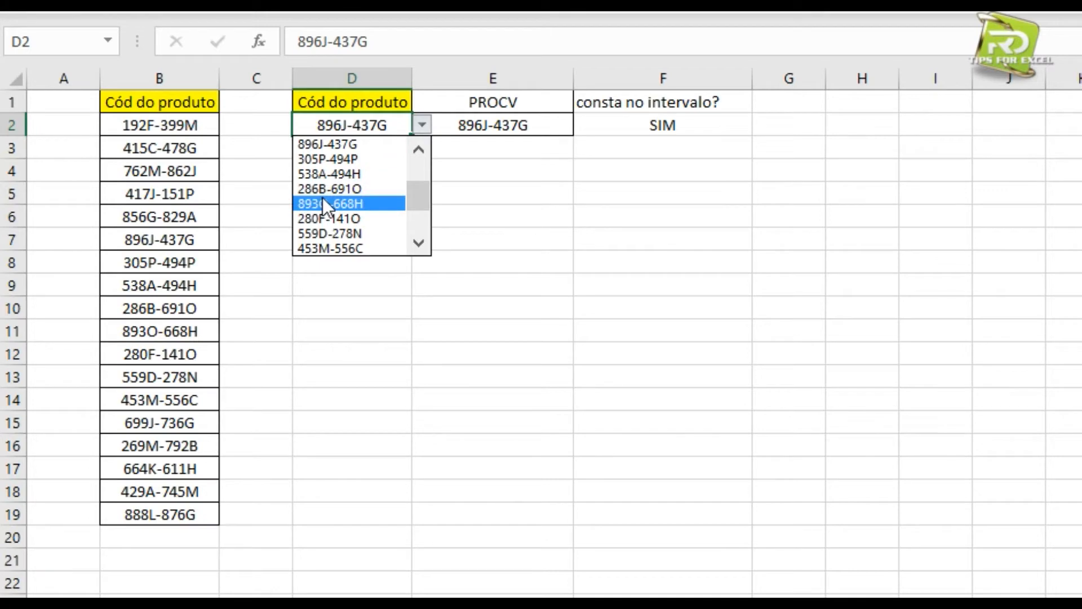
pyautogui.click(364, 189)
pyautogui.click(538, 123)
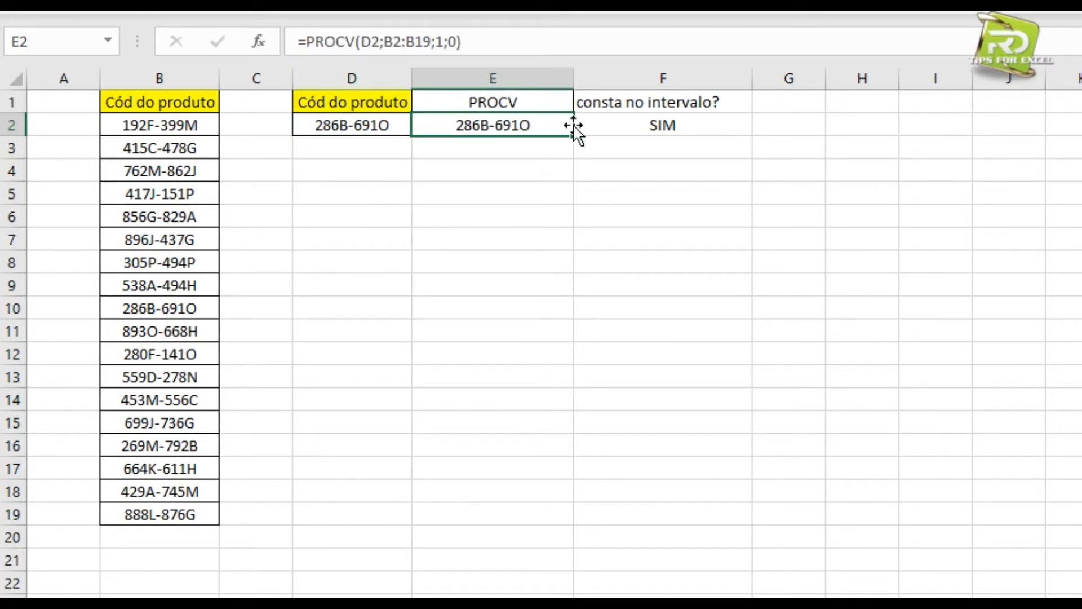
pyautogui.click(601, 125)
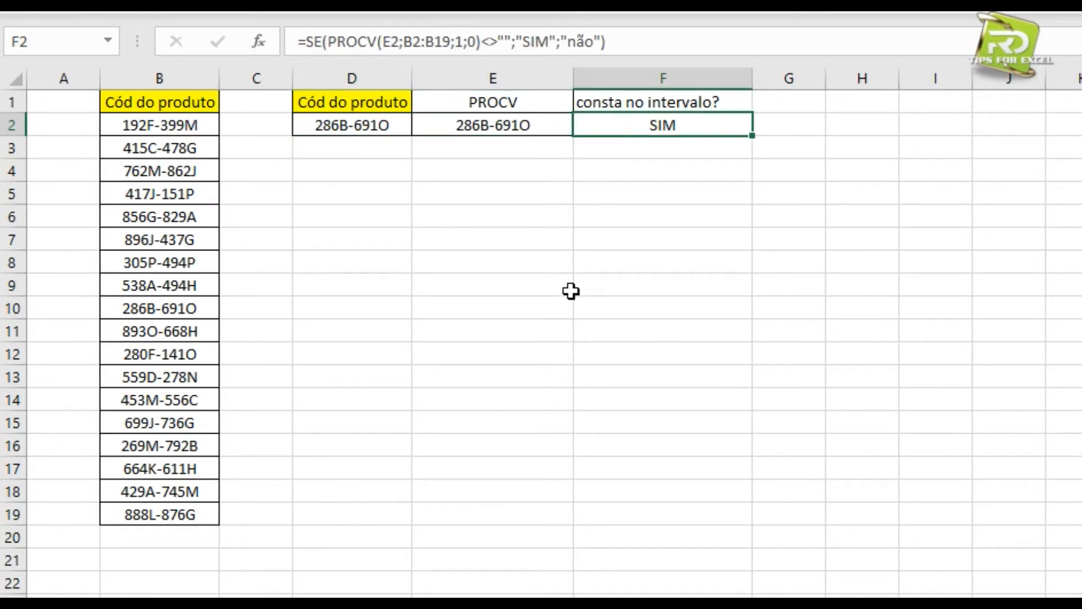
pyautogui.click(490, 277)
# - Replace the formula in E2 with 123, and check F2 and the code list B2:B19
pyautogui.click(454, 129)
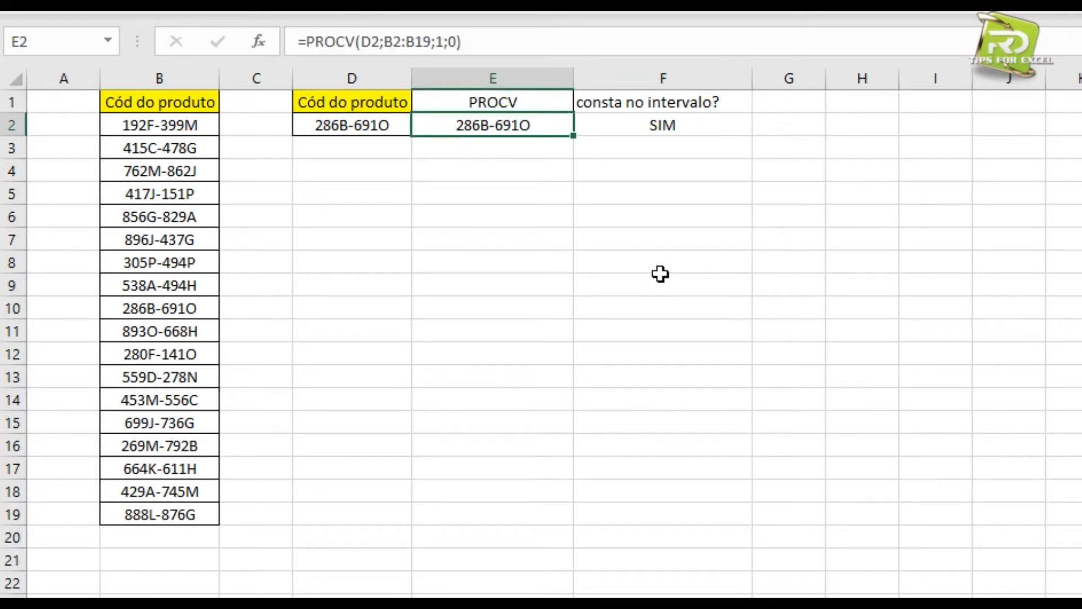
pyautogui.write('123')
pyautogui.press('Return')
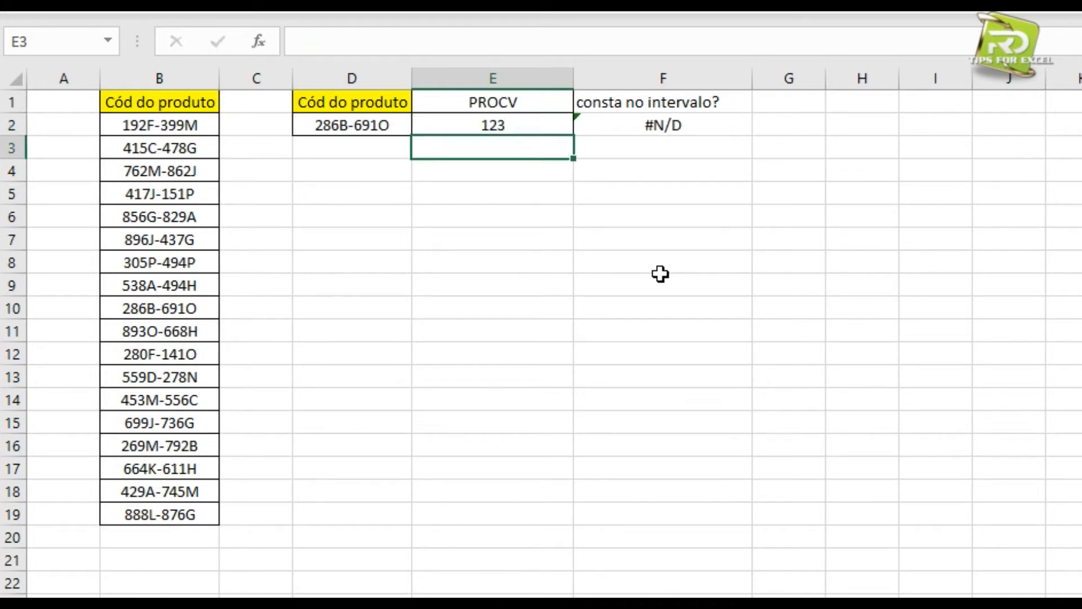
pyautogui.press('Up')
pyautogui.press('Right')
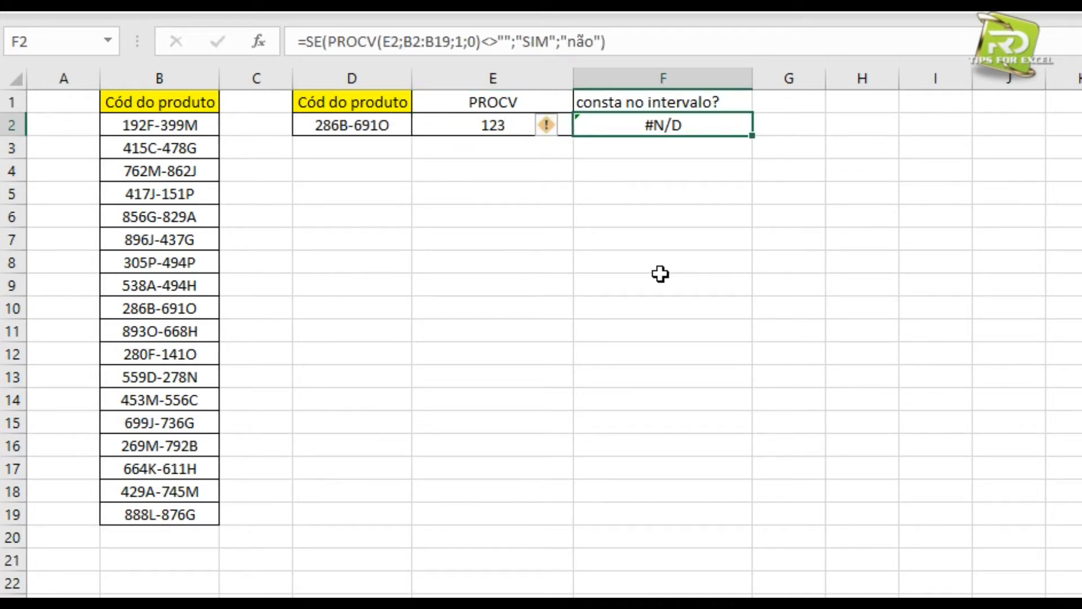
pyautogui.press('Left')
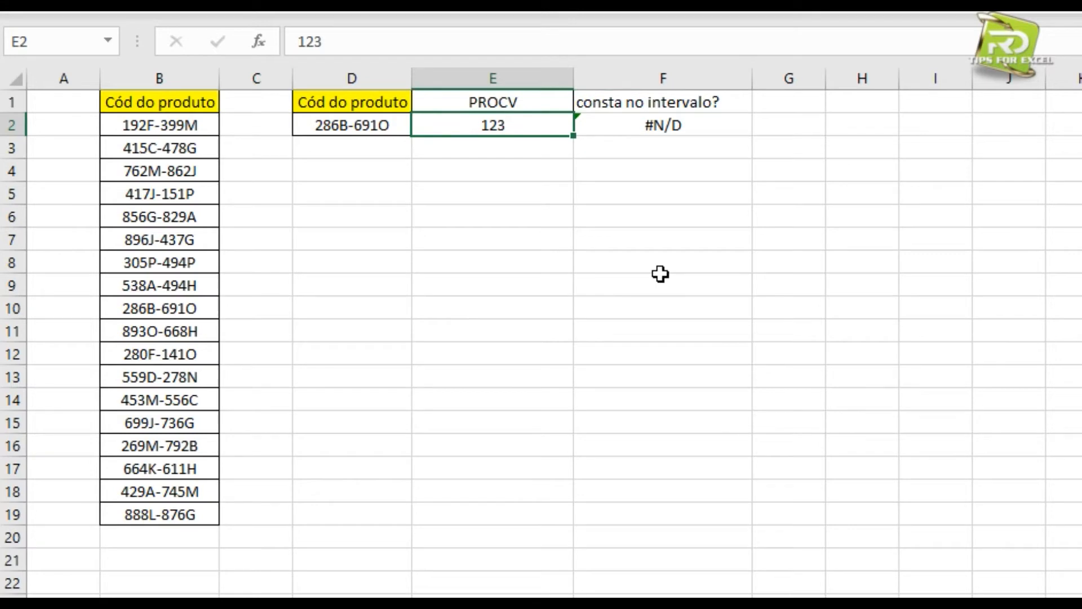
pyautogui.moveTo(113, 126); pyautogui.dragTo(167, 523)
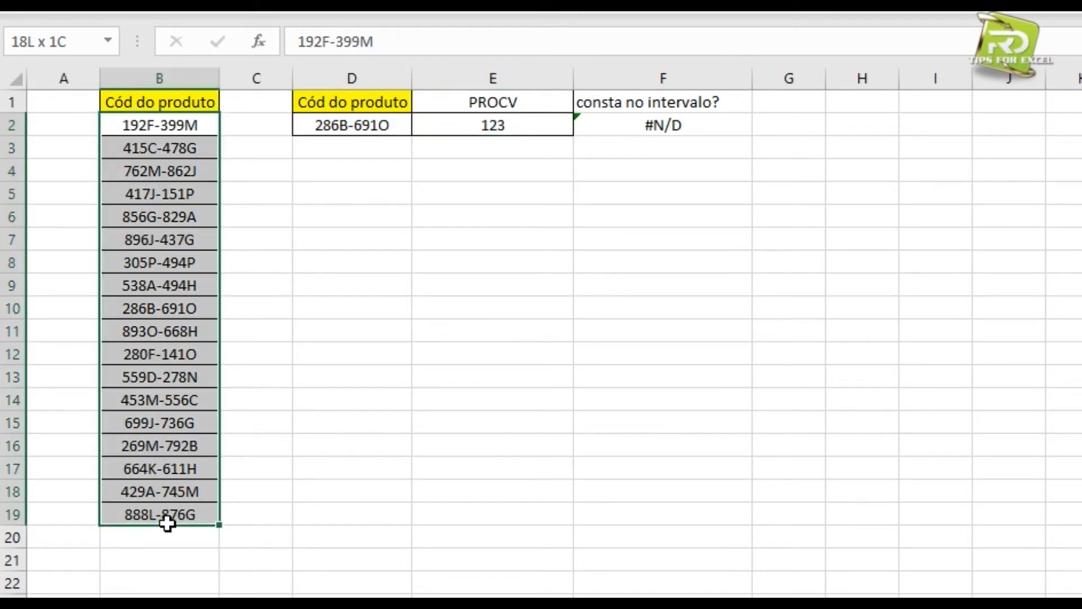
pyautogui.click(494, 187)
pyautogui.click(507, 172)
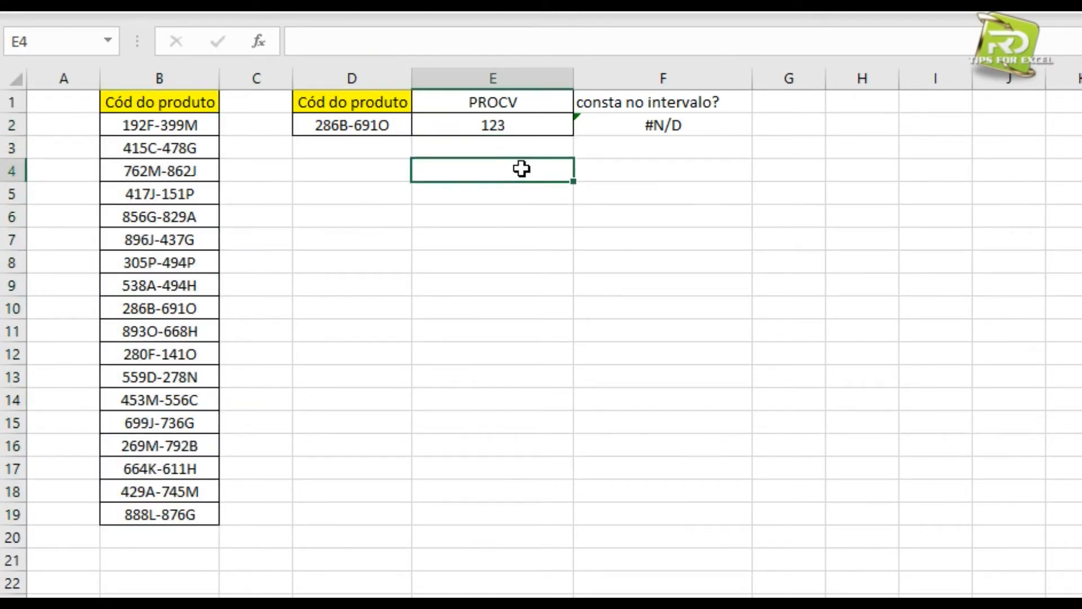
pyautogui.moveTo(145, 119); pyautogui.dragTo(140, 509)
# - Enter the formula =PROCV(E2;B2:B19;1;0) in cell E4
pyautogui.click(500, 177)
pyautogui.write('=pro')
pyautogui.press('Down')
pyautogui.press('Down')
pyautogui.press('Down')
pyautogui.press('Down')
pyautogui.press('Tab')
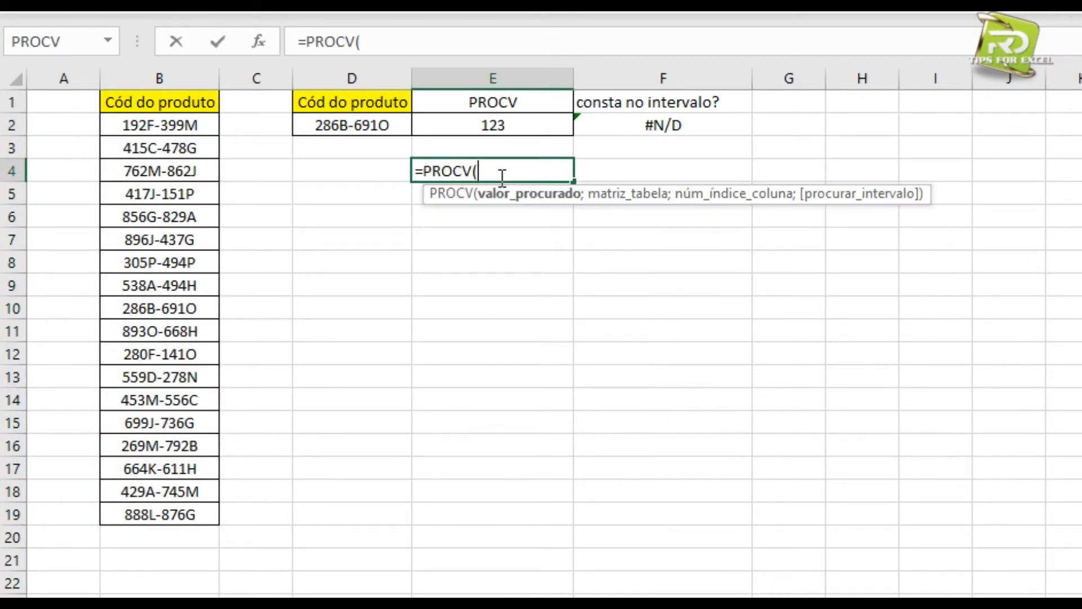
pyautogui.click(471, 125)
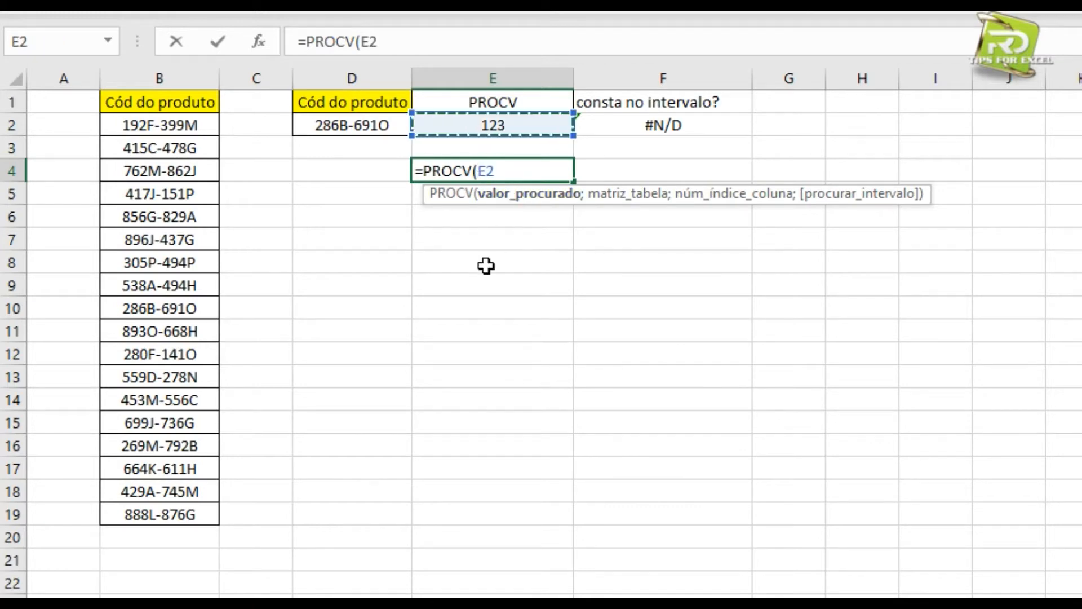
pyautogui.write(';')
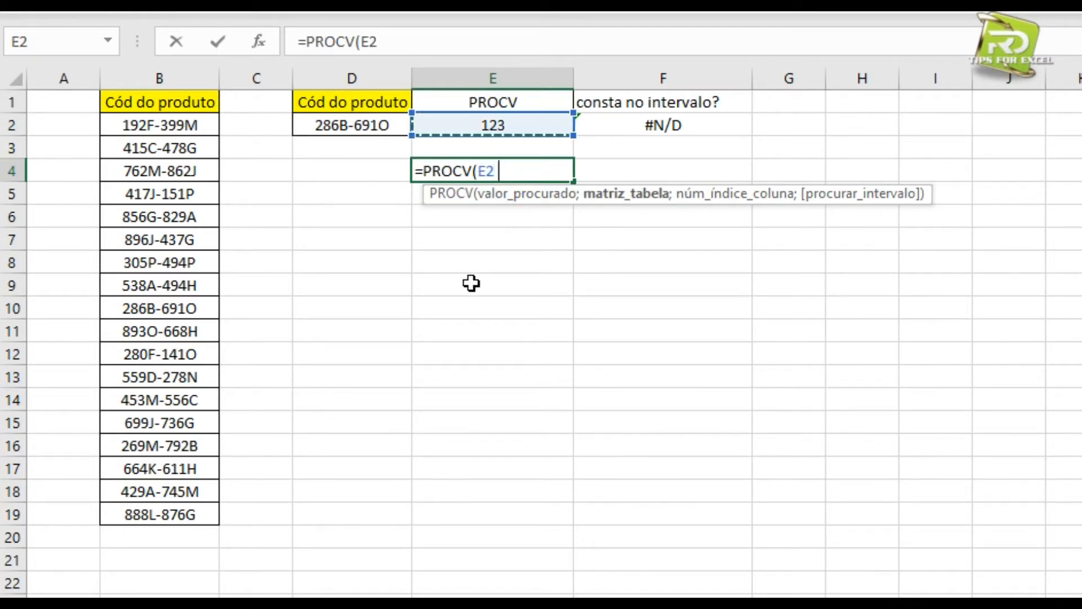
pyautogui.moveTo(178, 125); pyautogui.dragTo(175, 514)
pyautogui.write(';')
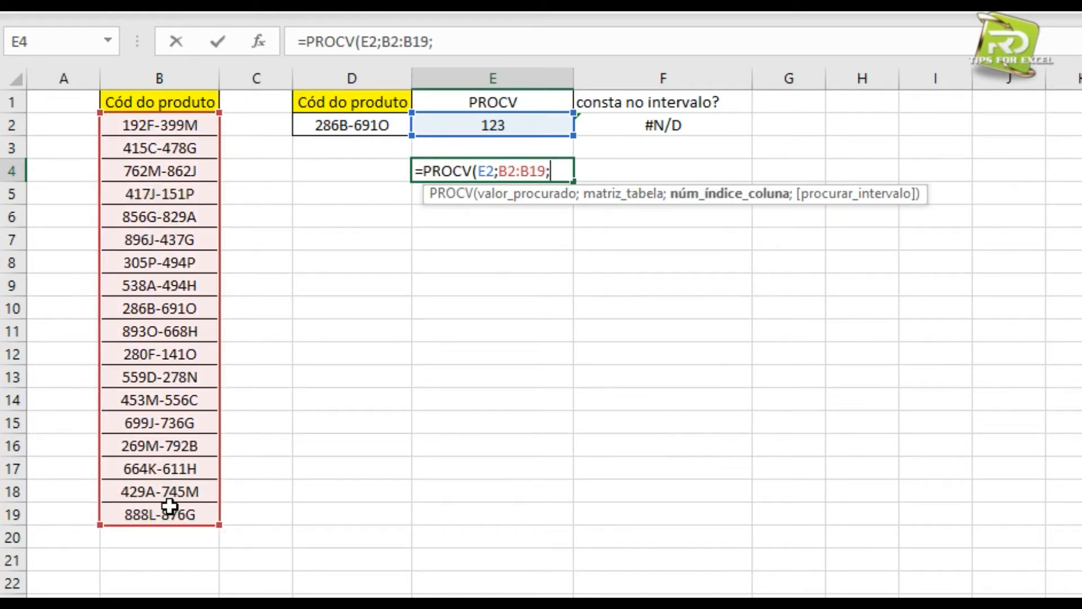
pyautogui.write('1;0)')
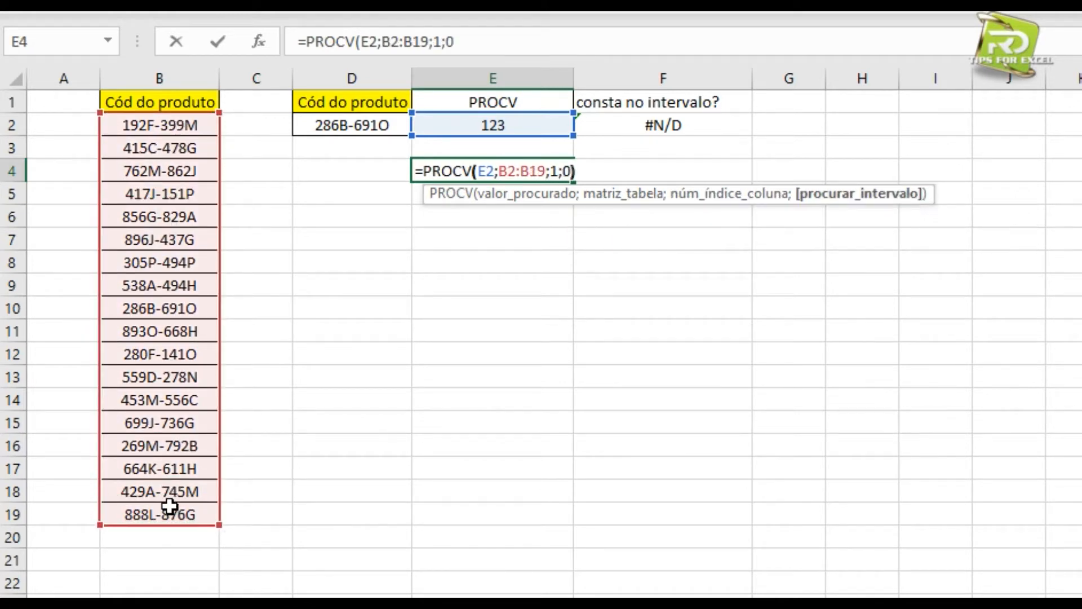
pyautogui.press('Return')
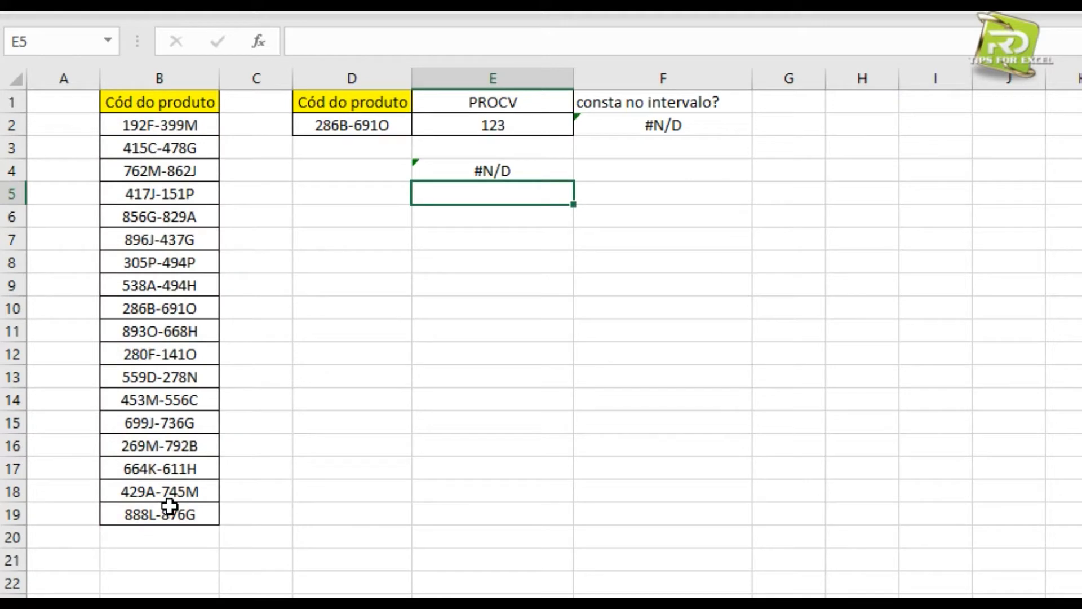
# - Compare E2 with the list B2:B19, and insert the SEERRO function in front of the PROCV expression in E4
pyautogui.doubleClick(437, 126)
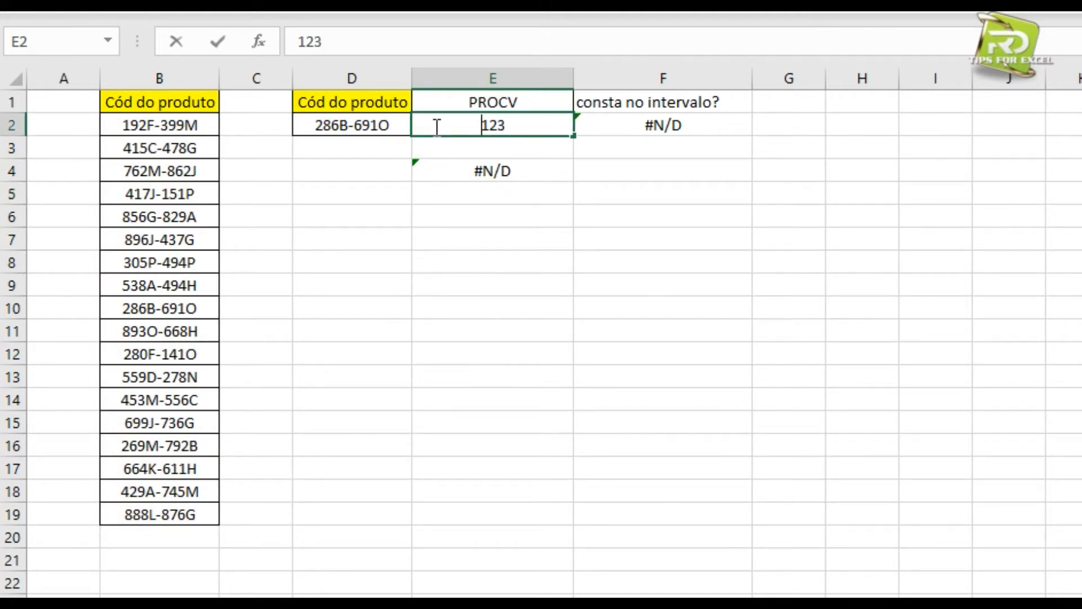
pyautogui.moveTo(159, 126); pyautogui.dragTo(179, 524)
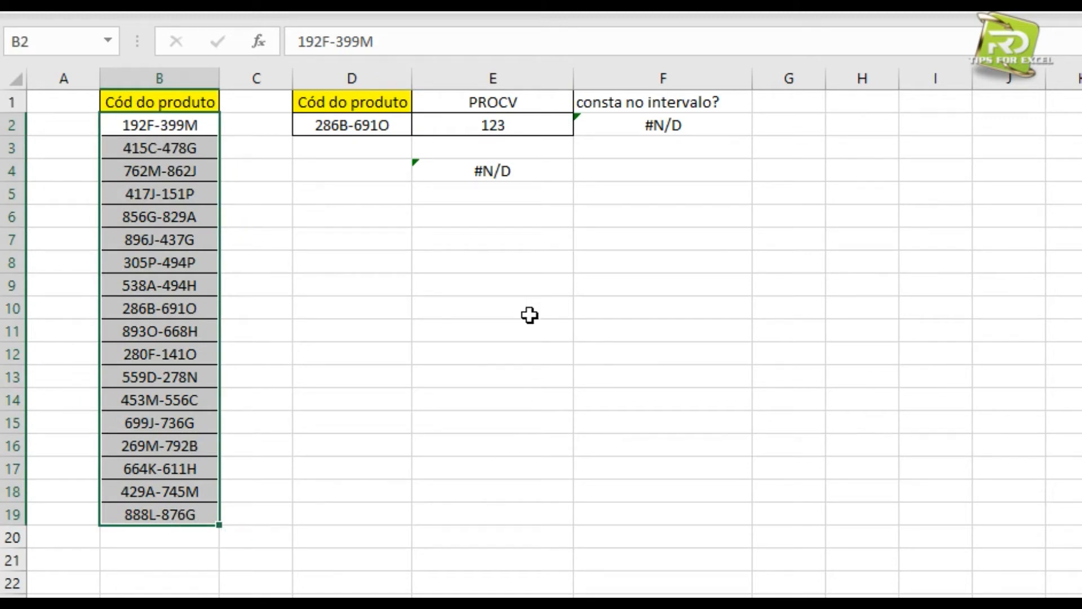
pyautogui.click(450, 178)
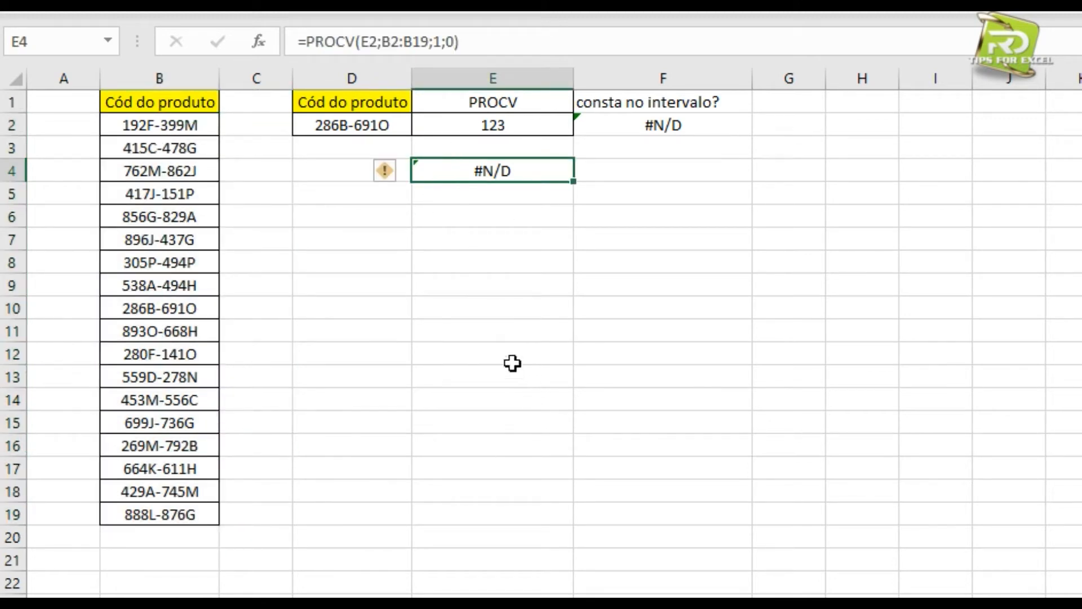
pyautogui.click(310, 35)
pyautogui.write('se')
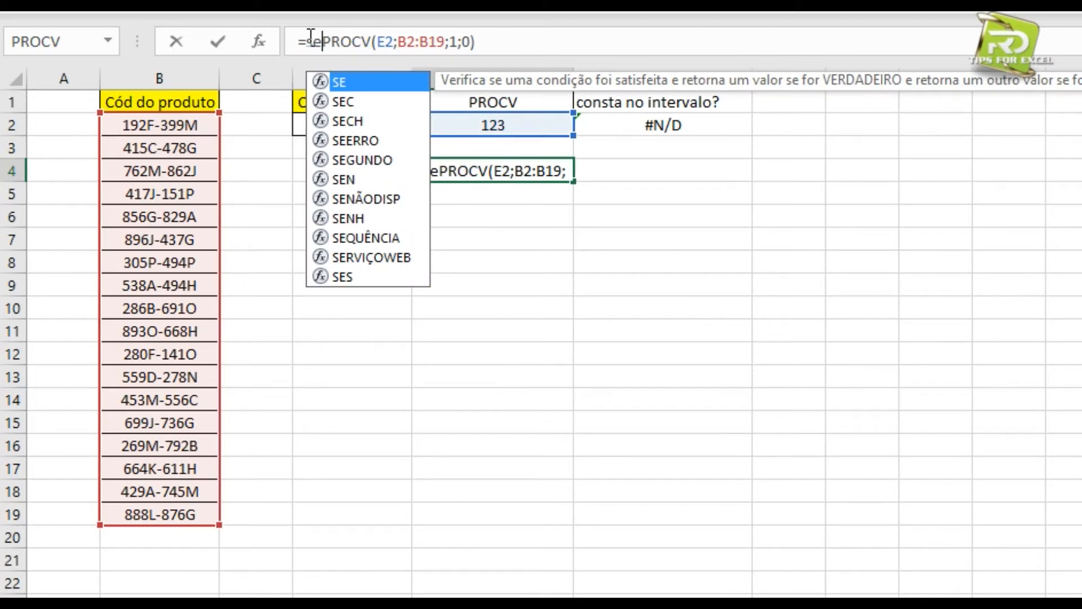
pyautogui.press('Down')
pyautogui.press('Down')
pyautogui.press('Down')
pyautogui.press('Tab')
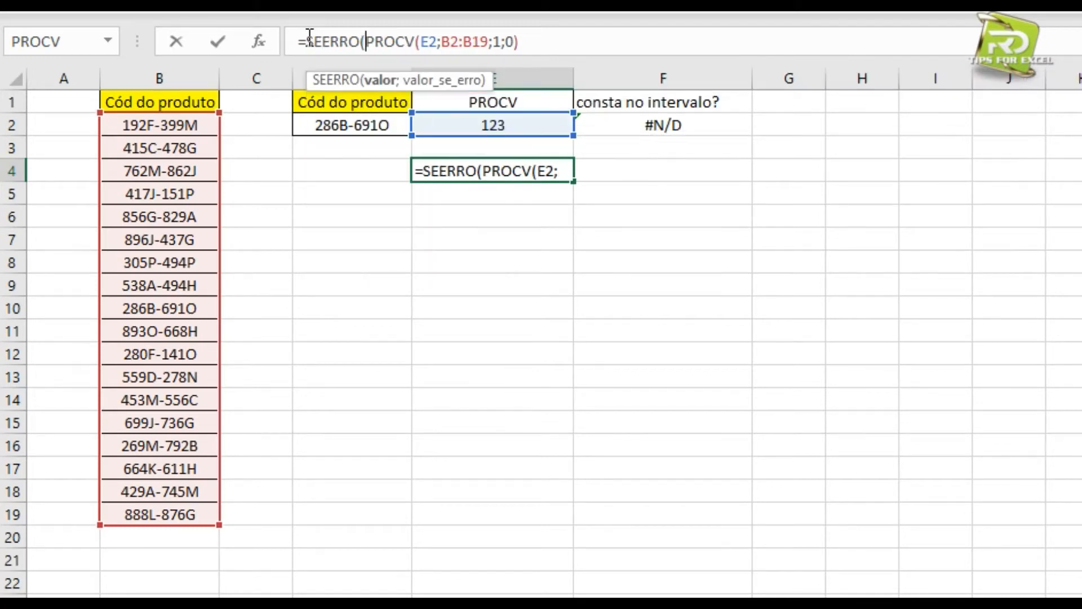
# - Highlight the PROCV expression in E4 as the value argument, and complete SEERRO with "não" as the error value
pyautogui.hotkey('shift', 'Left')
pyautogui.hotkey('shift', 'Left')
pyautogui.hotkey('shift', 'Left')
pyautogui.hotkey('shift', 'Left')
pyautogui.hotkey('shift', 'Left')
pyautogui.hotkey('shift', 'Left')
pyautogui.hotkey('shift', 'Left')
pyautogui.hotkey('shift', 'Left')
pyautogui.hotkey('shift', 'Left')
pyautogui.hotkey('shift', 'Left')
pyautogui.hotkey('shift', 'Left')
pyautogui.hotkey('shift', 'Left')
pyautogui.hotkey('shift', 'Left')
pyautogui.hotkey('shift', 'Left')
pyautogui.hotkey('shift', 'Left')
pyautogui.hotkey('shift', 'Left')
pyautogui.hotkey('shift', 'Left')
pyautogui.hotkey('shift', 'Left')
pyautogui.hotkey('shift', 'Left')
pyautogui.hotkey('shift', 'Left')
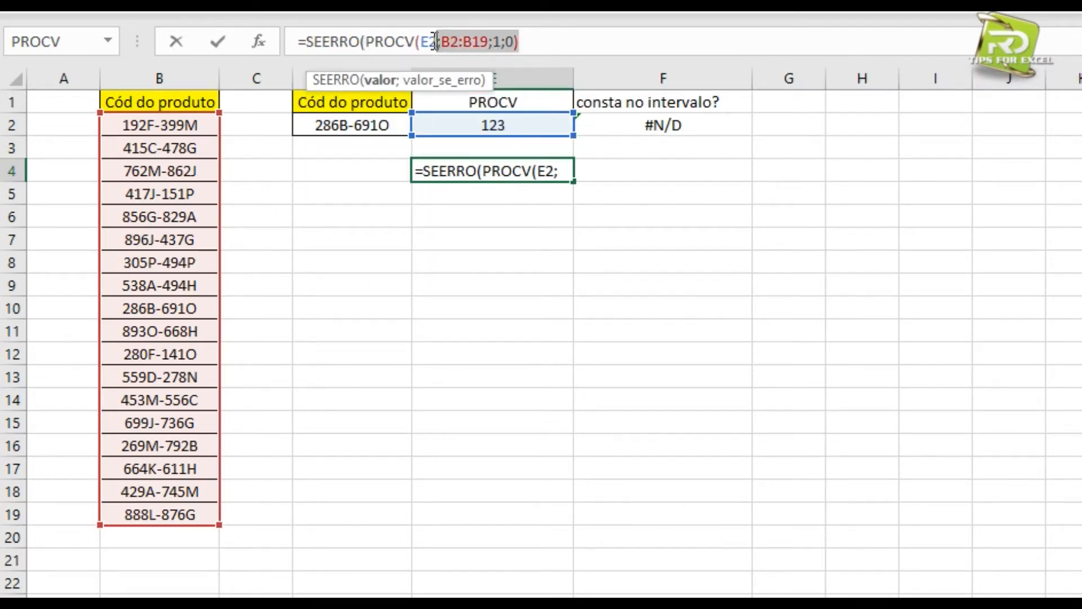
pyautogui.press('End')
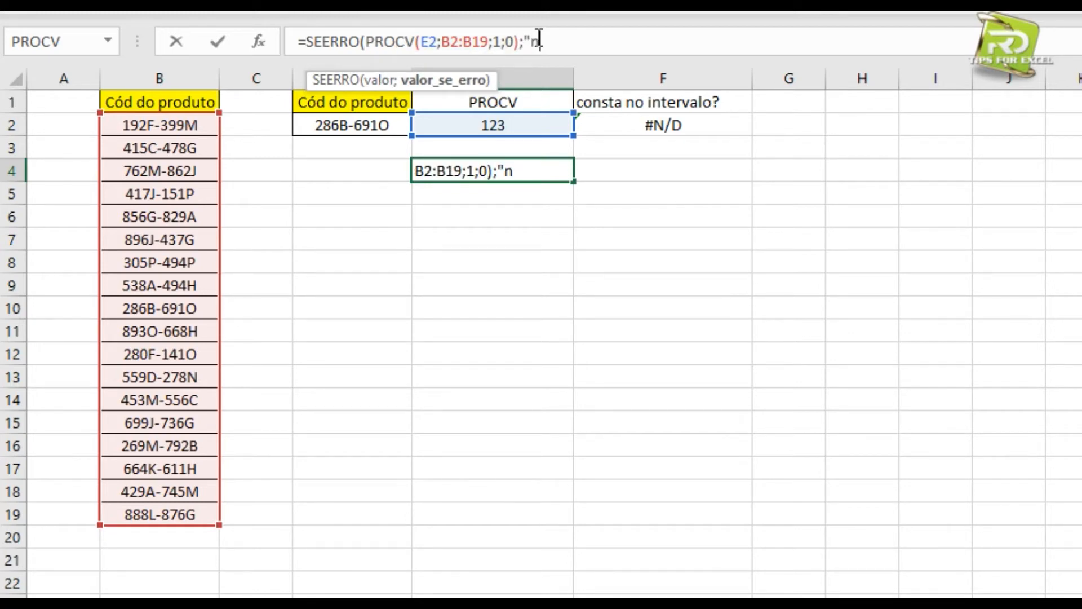
pyautogui.write(';"não")')
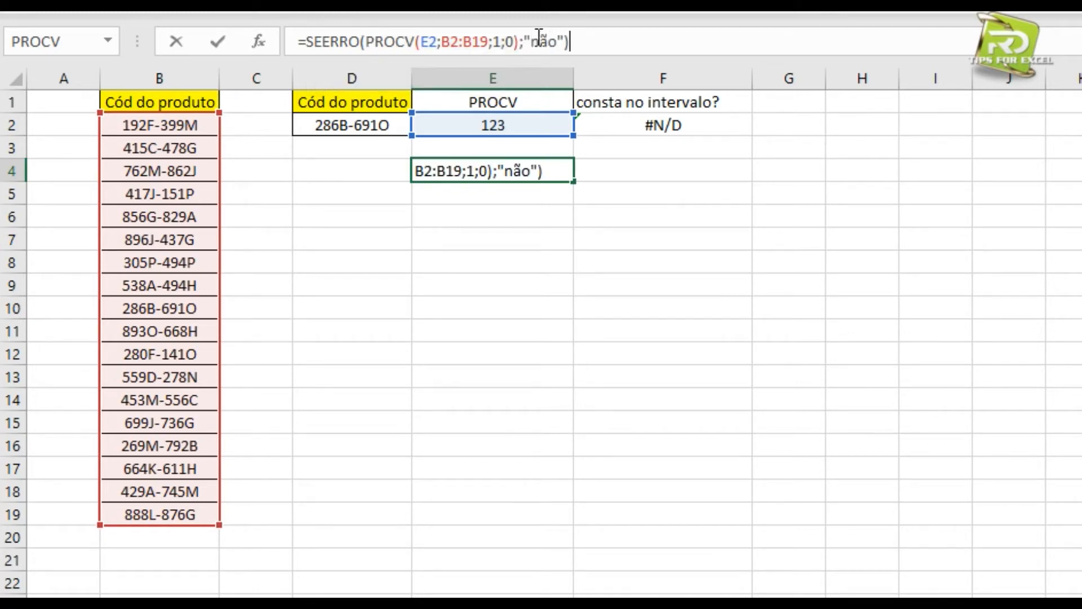
pyautogui.press('Return')
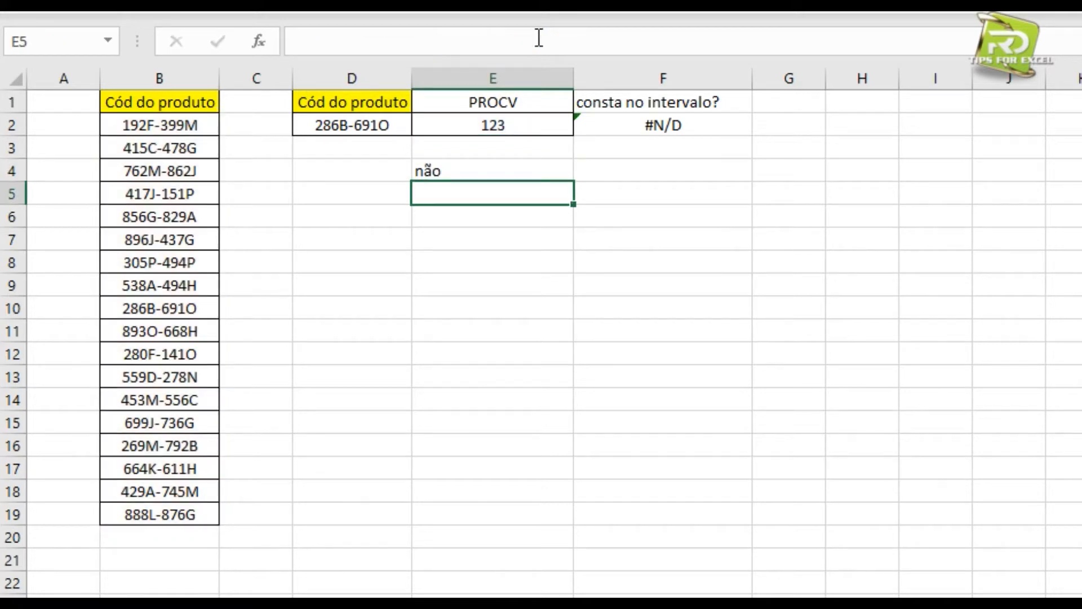
# - Review the value in E2, the code list B2:B19 and the SEERRO formula in E4
pyautogui.click(489, 163)
pyautogui.click(455, 126)
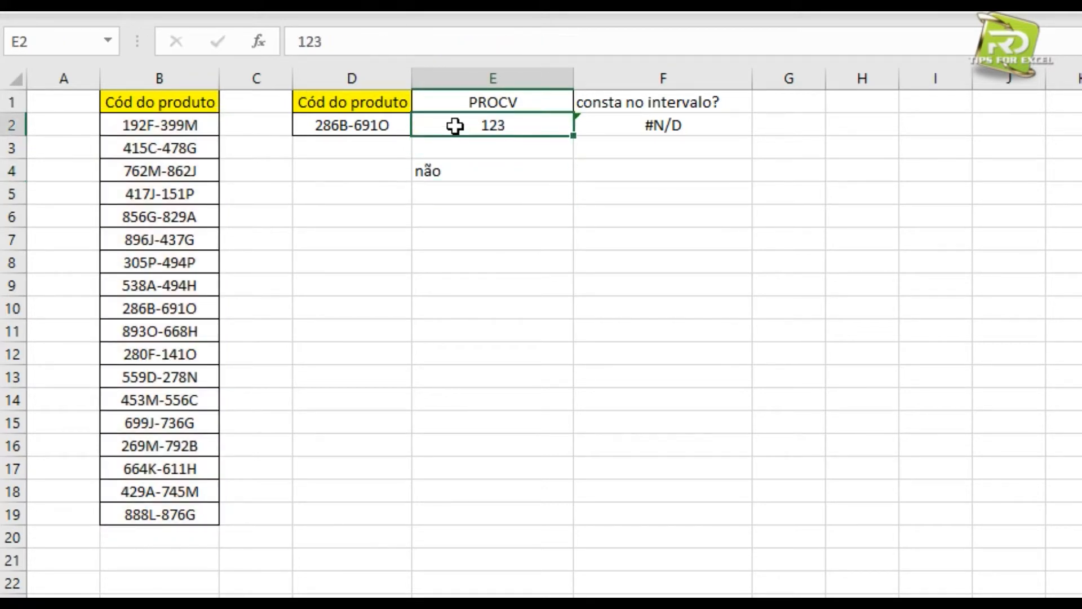
pyautogui.moveTo(161, 119); pyautogui.dragTo(177, 511)
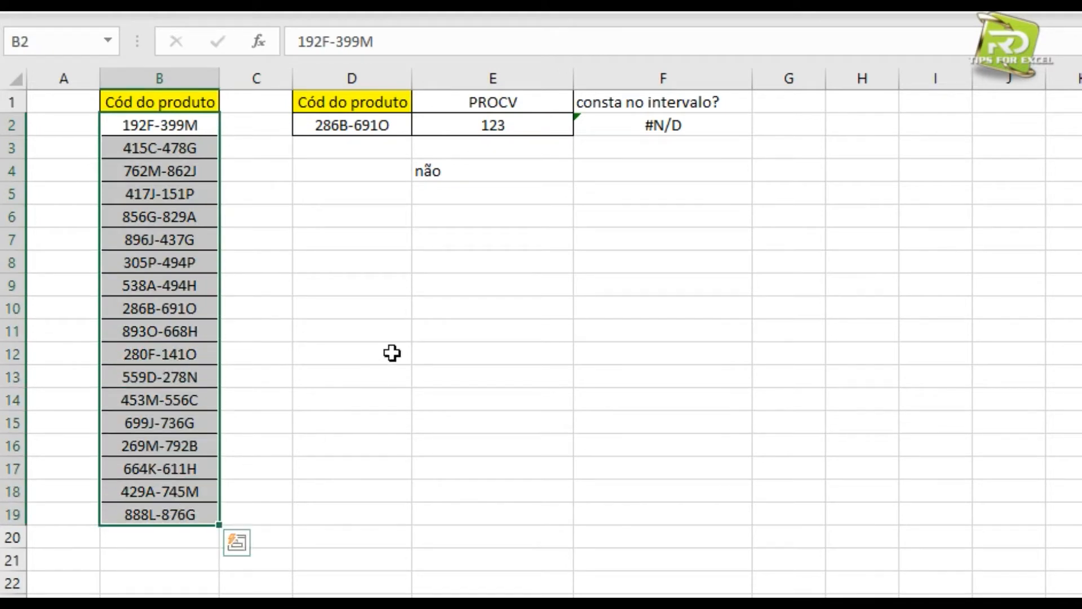
pyautogui.click(483, 270)
pyautogui.click(492, 178)
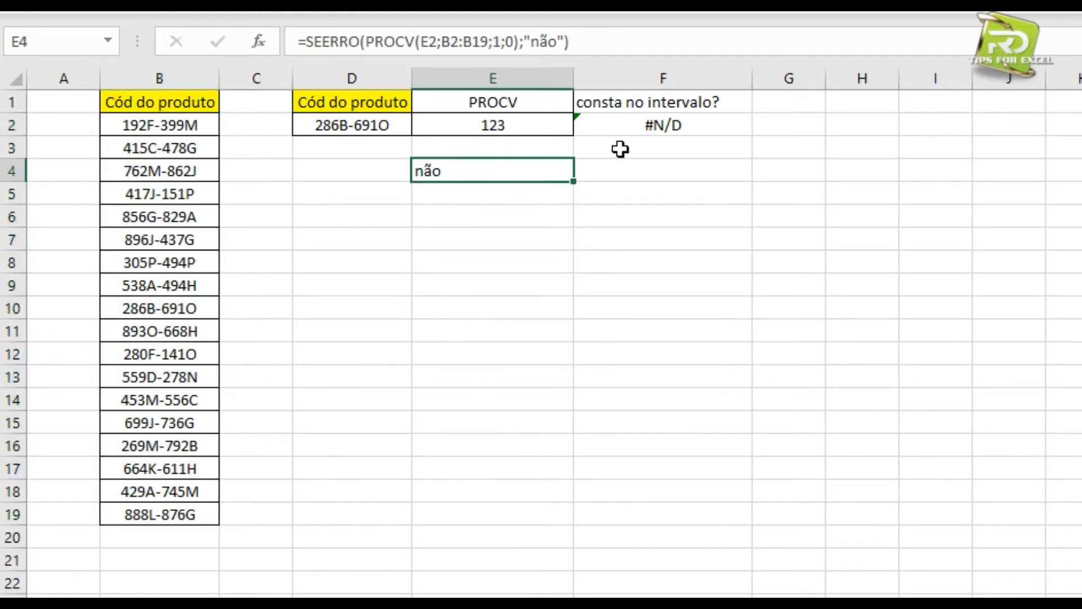
# - Examine the logical test, the true value and the false value of the SE formula in F2
pyautogui.click(635, 125)
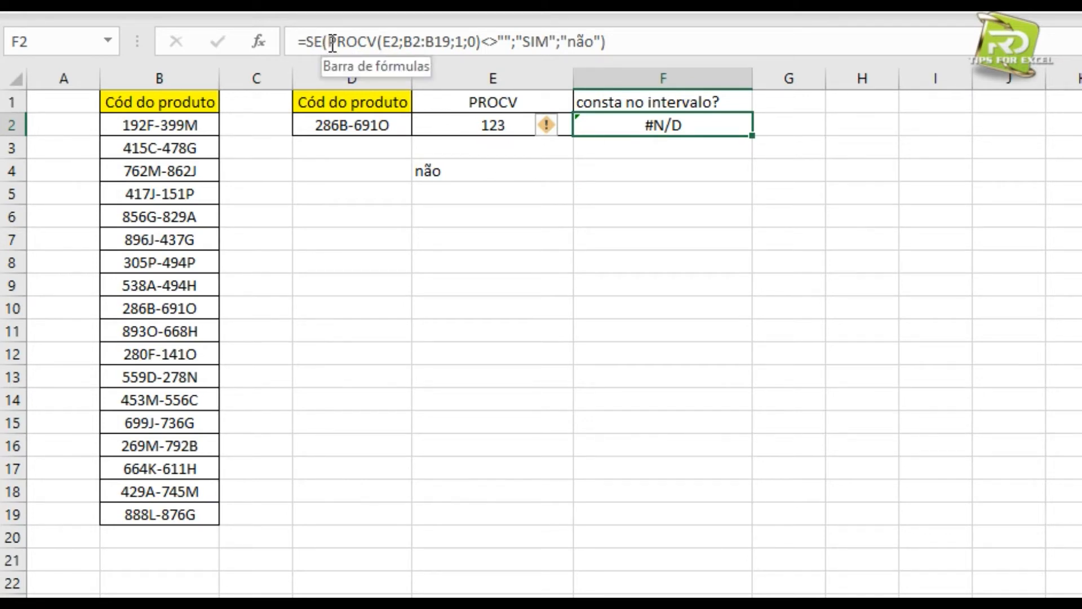
pyautogui.moveTo(329, 42); pyautogui.dragTo(514, 53)
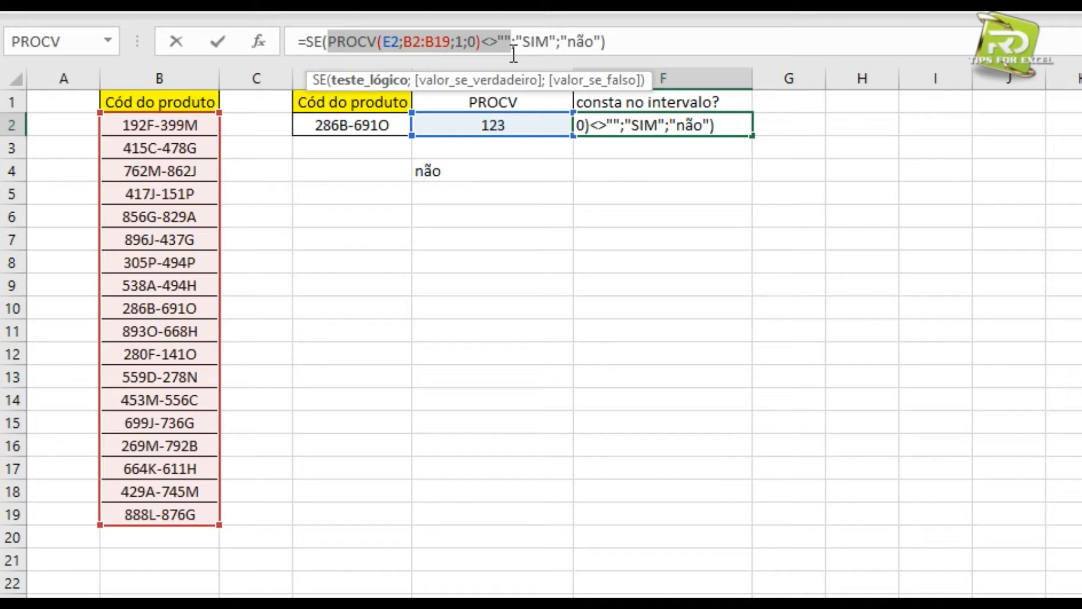
pyautogui.moveTo(556, 41); pyautogui.dragTo(515, 42)
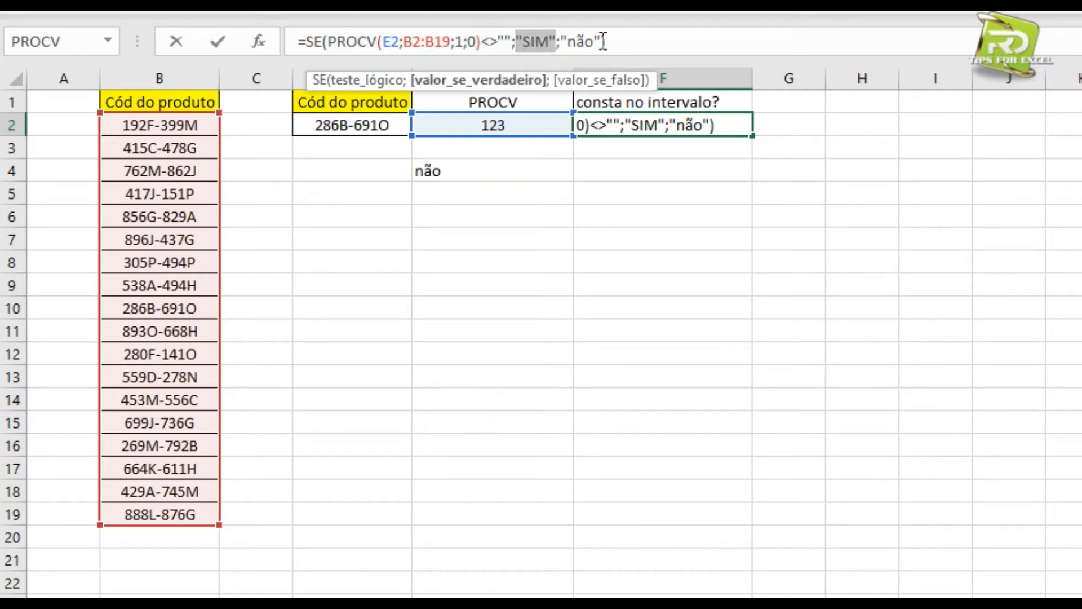
pyautogui.moveTo(600, 41); pyautogui.dragTo(561, 42)
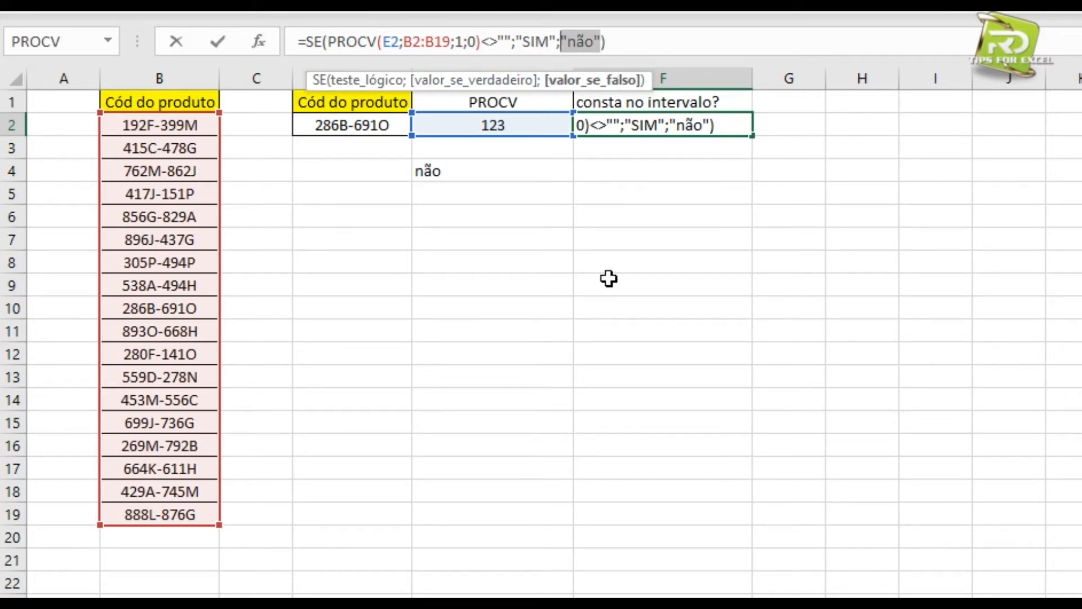
pyautogui.hotkey('ctrl', 'Return')
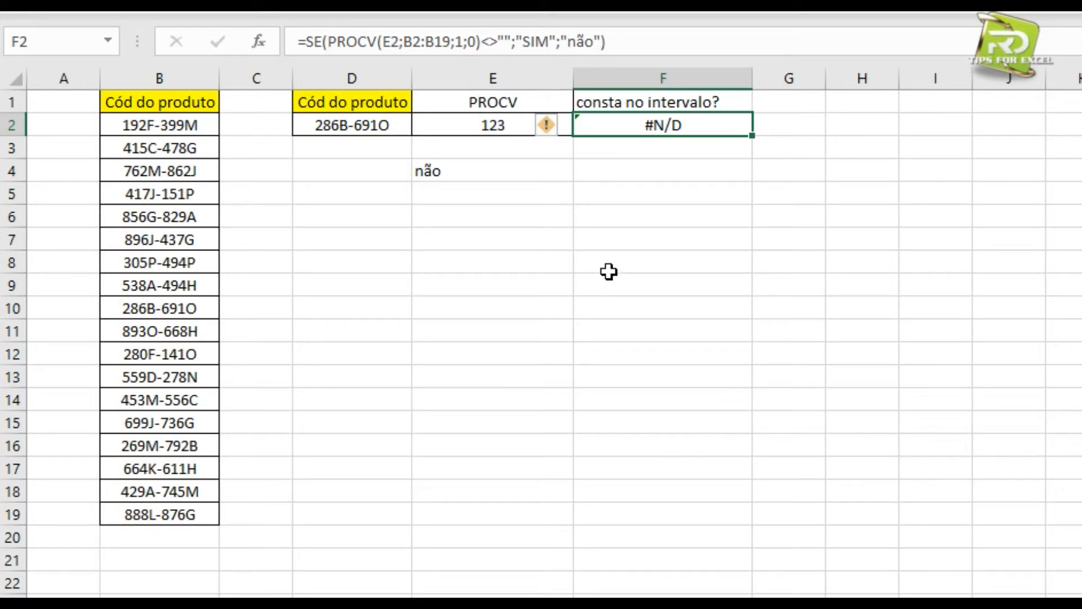
# - Check the SEERRO function in E4, and insert SEERRO in front of the SE expression in F2
pyautogui.click(457, 175)
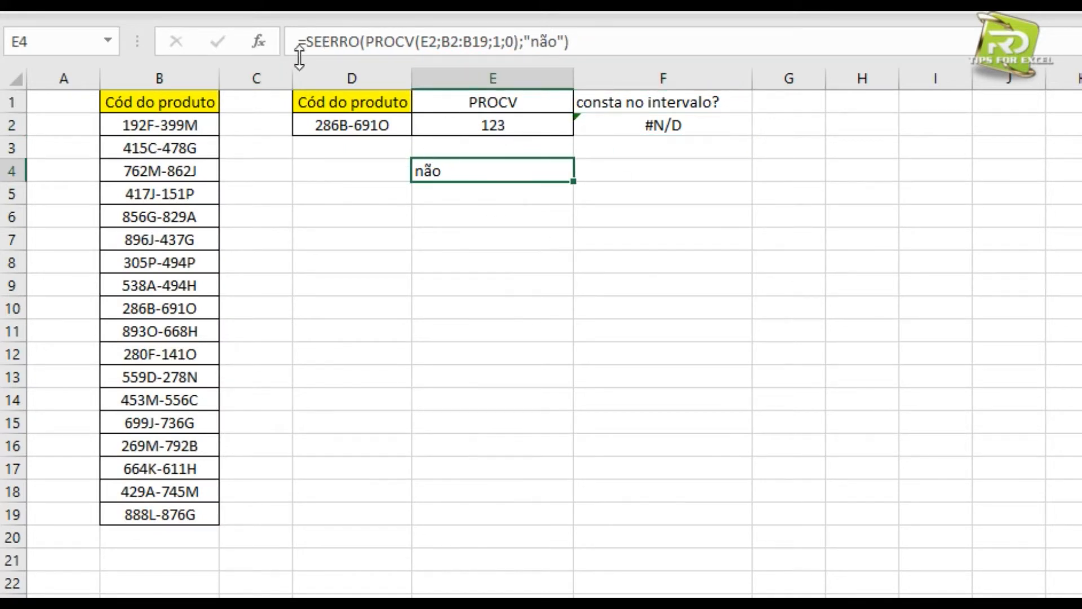
pyautogui.moveTo(308, 42); pyautogui.dragTo(362, 53)
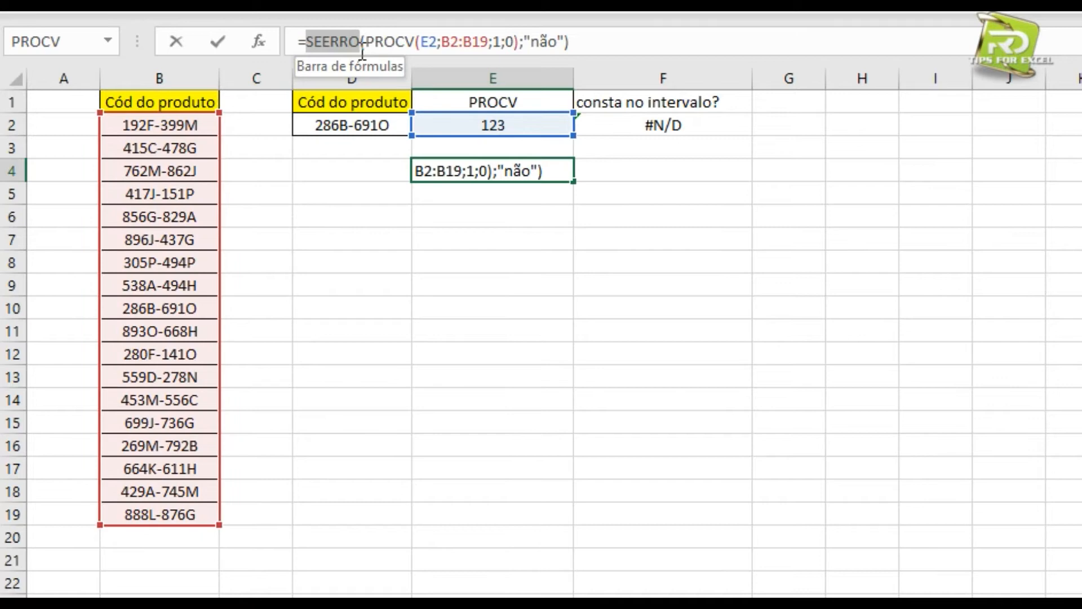
pyautogui.press('Escape')
pyautogui.click(625, 126)
pyautogui.moveTo(600, 48); pyautogui.dragTo(307, 35)
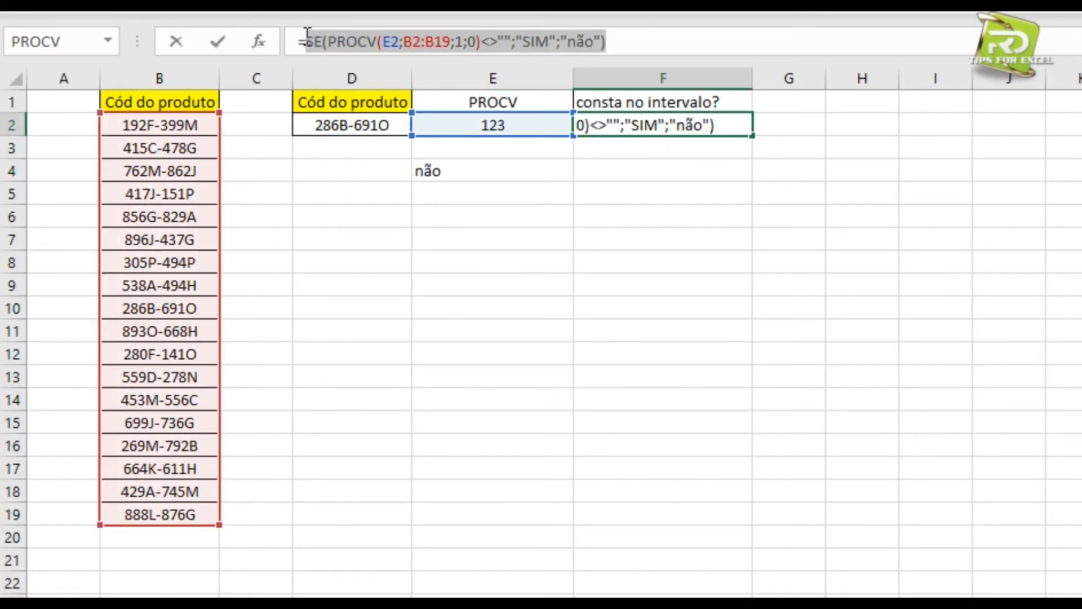
pyautogui.click(306, 43)
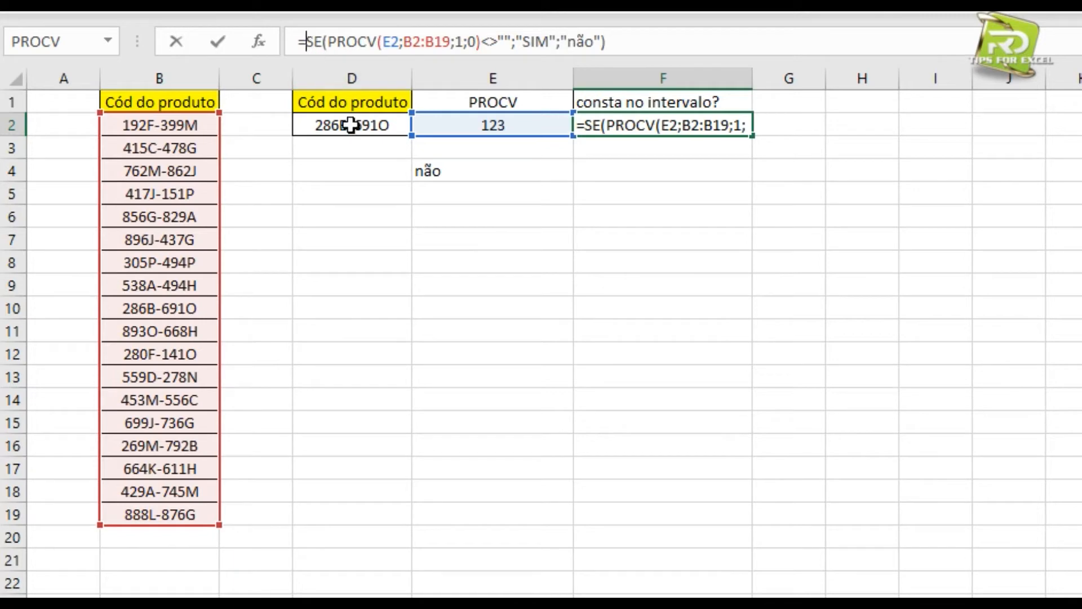
pyautogui.write('se')
pyautogui.press('Down')
pyautogui.press('Down')
pyautogui.press('Down')
pyautogui.press('Tab')
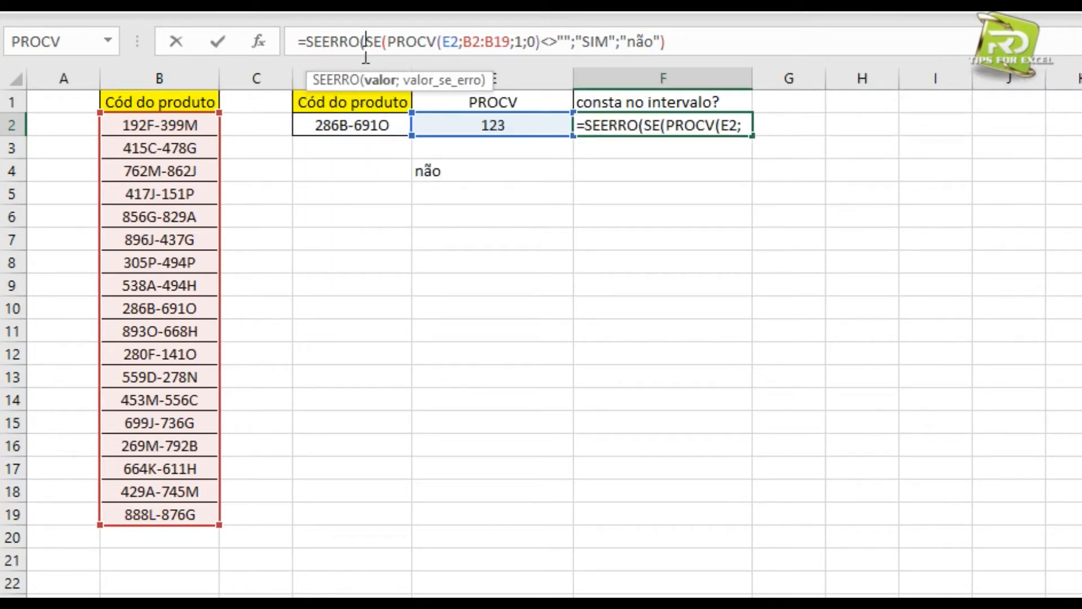
# - Highlight the SE expression in F2 as the value argument, and complete SEERRO with "não" as the error value
pyautogui.moveTo(366, 41); pyautogui.dragTo(677, 41)
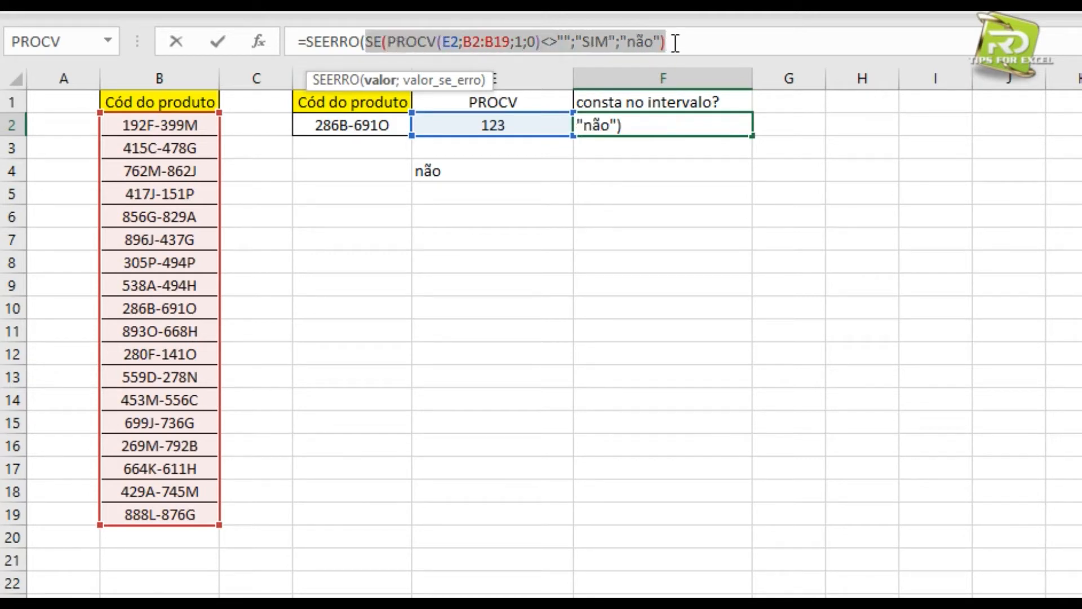
pyautogui.click(680, 41)
pyautogui.write(';')
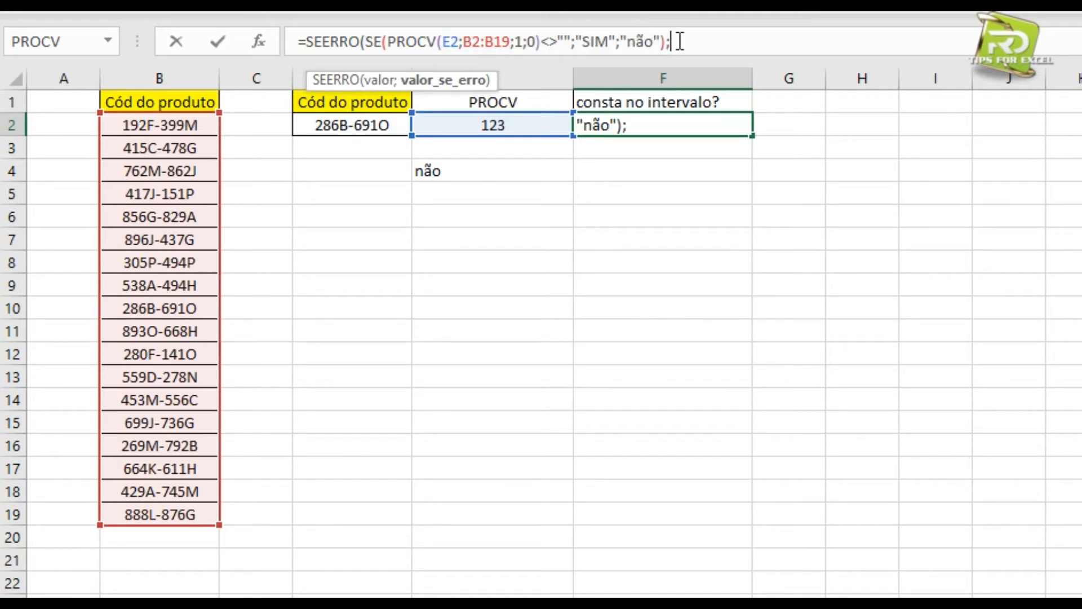
pyautogui.write('"não")')
pyautogui.press('Return')
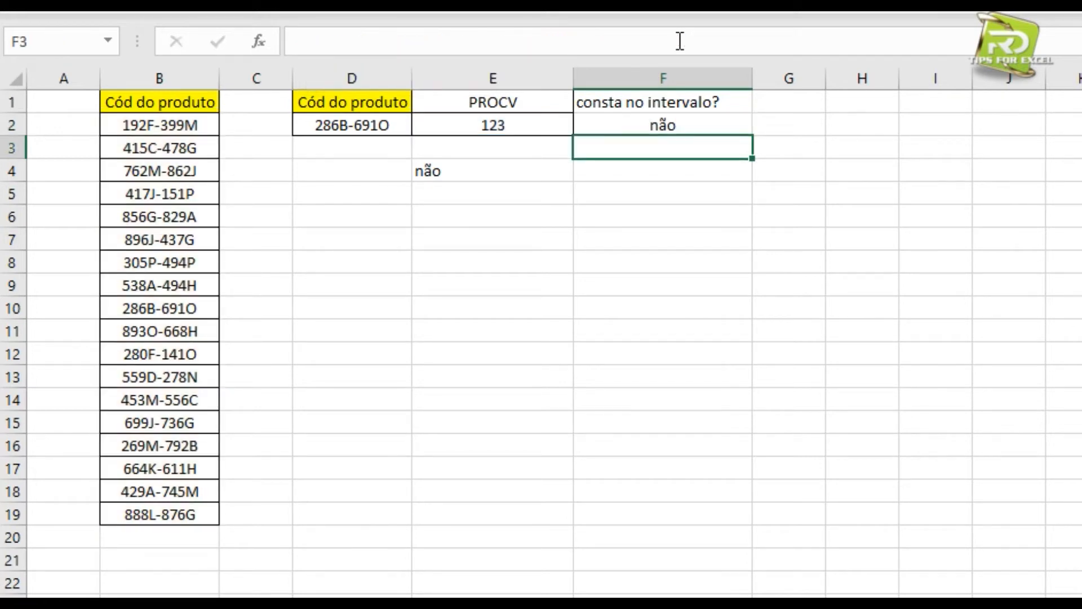
# - Clear the helper formula from E4 and return to the lookup code in E2
pyautogui.click(493, 167)
pyautogui.press('Delete')
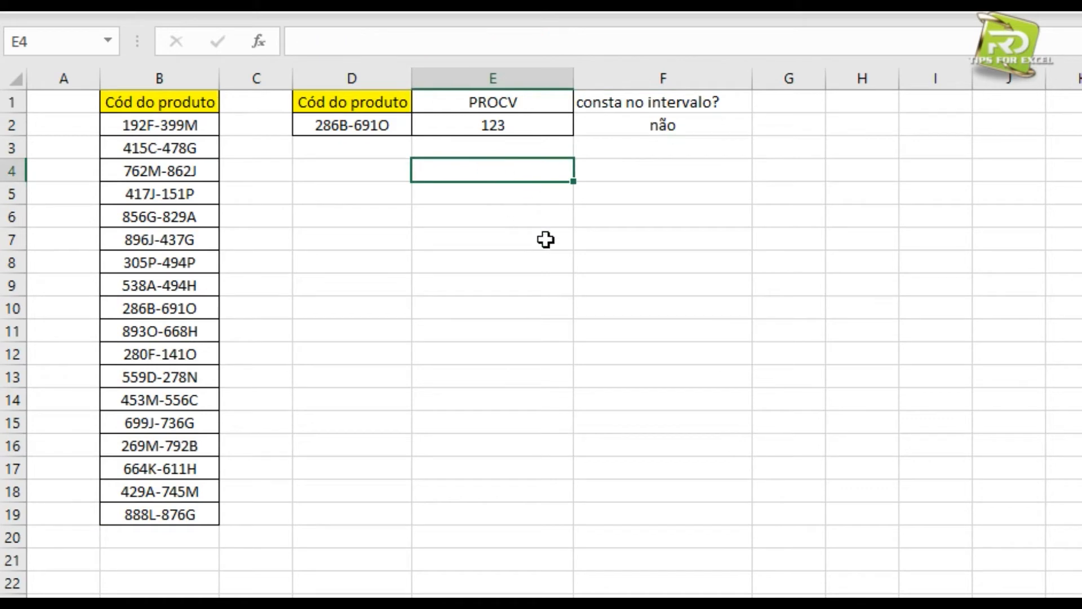
pyautogui.click(526, 236)
pyautogui.click(527, 138)
pyautogui.click(525, 130)
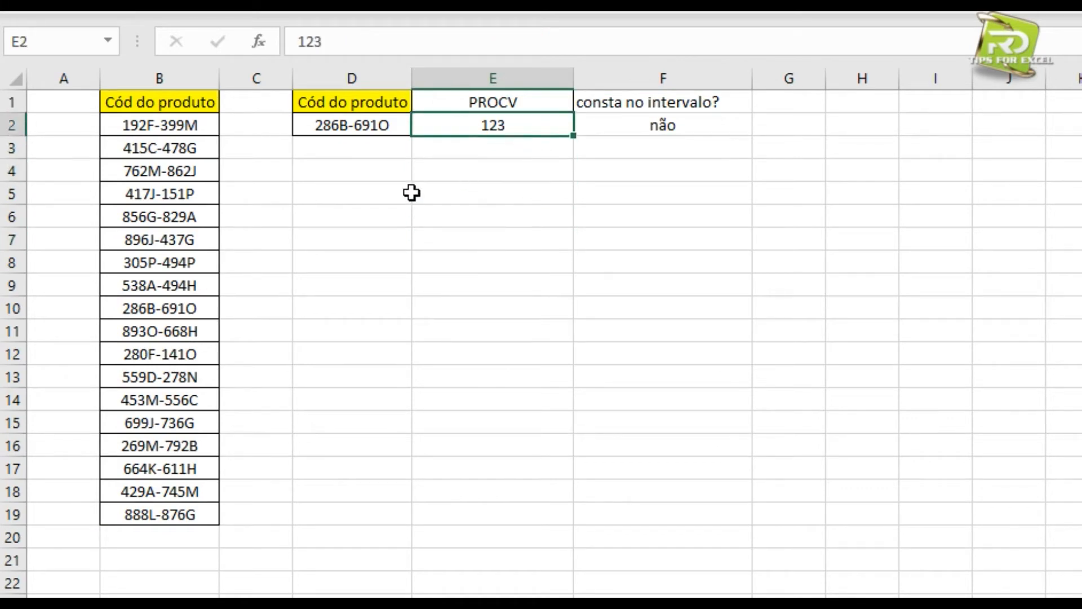
# - Test the F2 formula by copying the code 896J-437G from B7 into E2
pyautogui.click(158, 241)
pyautogui.hotkey('ctrl', 'c')
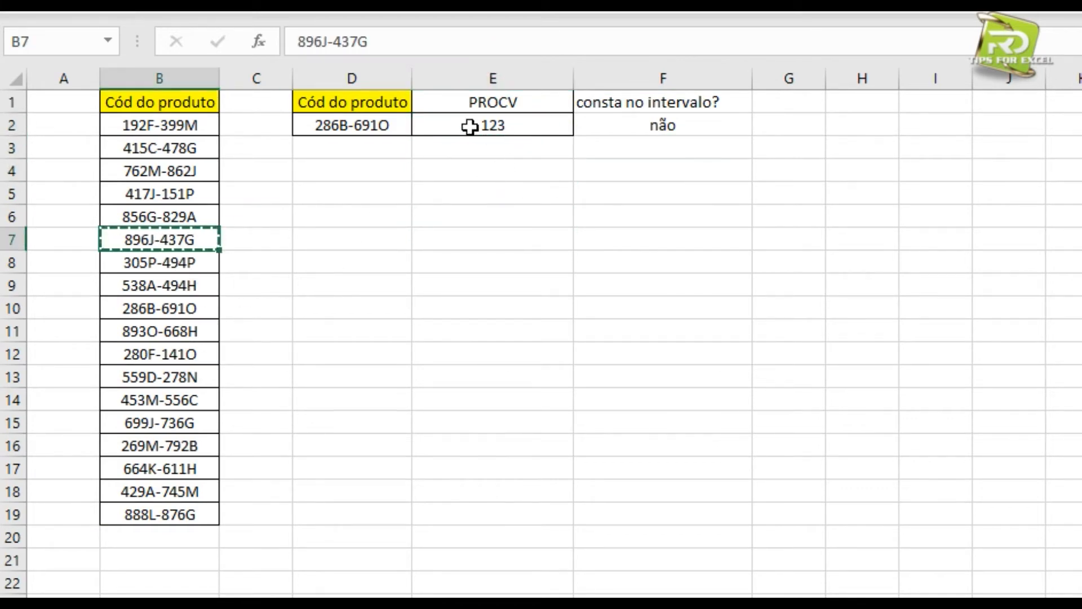
pyautogui.click(469, 126)
pyautogui.hotkey('ctrl', 'v')
pyautogui.click(706, 176)
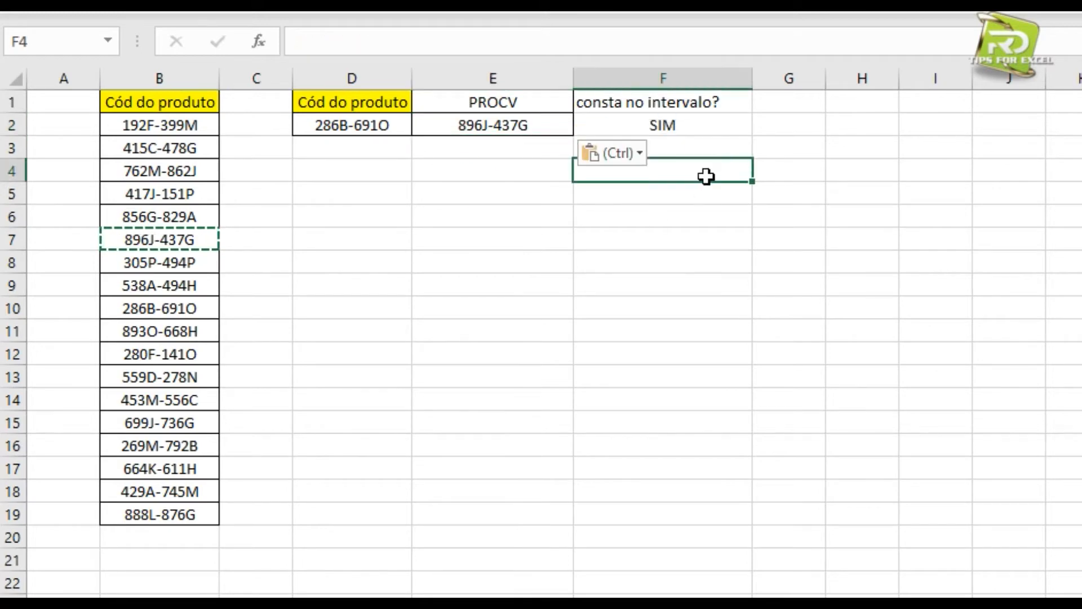
# - Test the F2 formula with the code 559D-278N copied from B13 into E2, and replace it with 456
pyautogui.click(206, 371)
pyautogui.hotkey('ctrl', 'c')
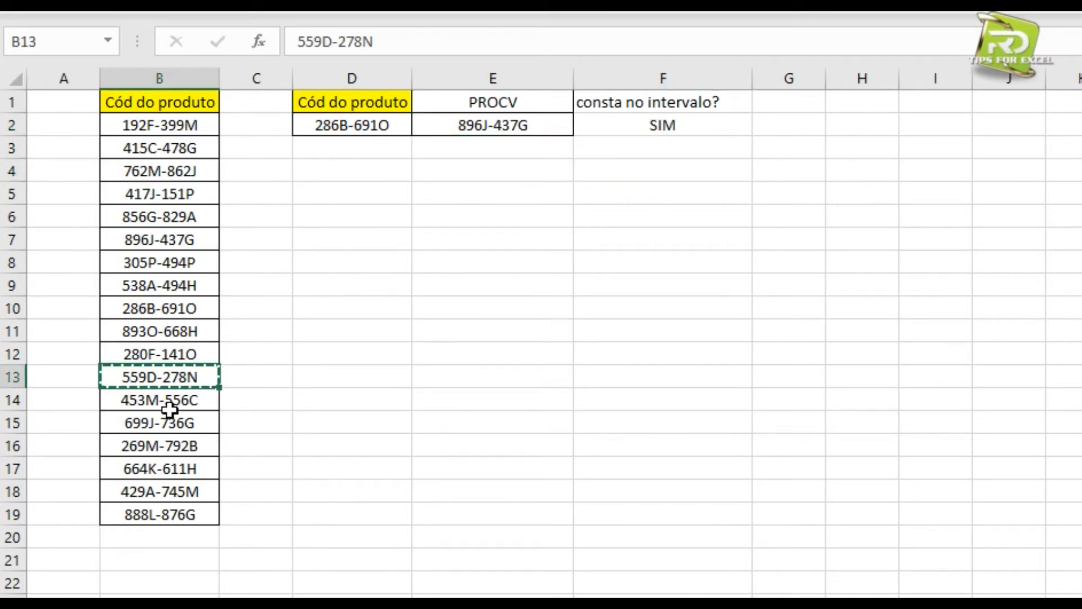
pyautogui.click(503, 127)
pyautogui.hotkey('ctrl', 'v')
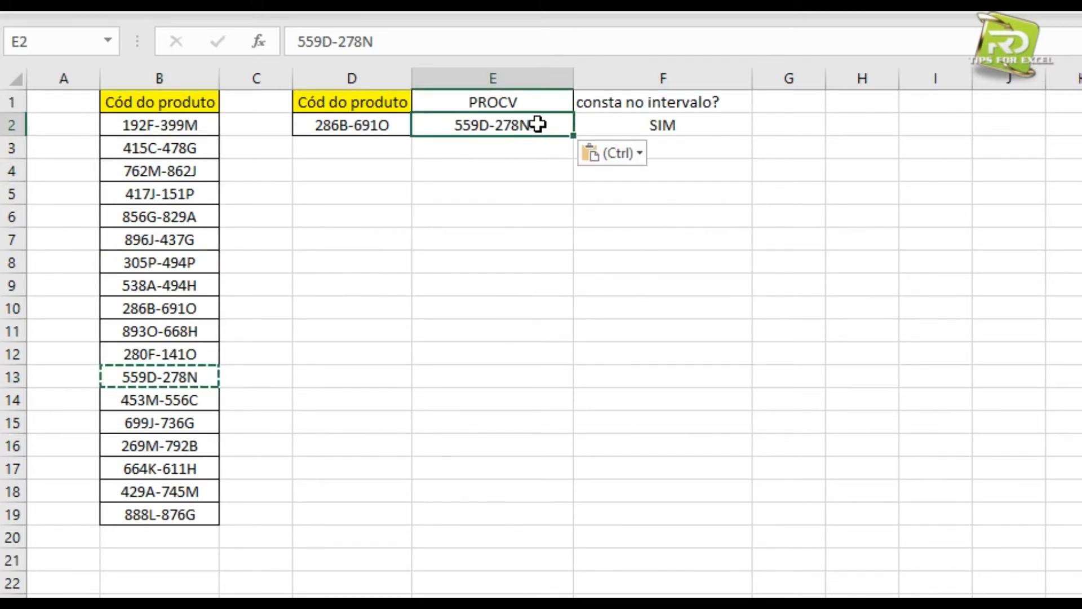
pyautogui.write('456')
pyautogui.press('Return')
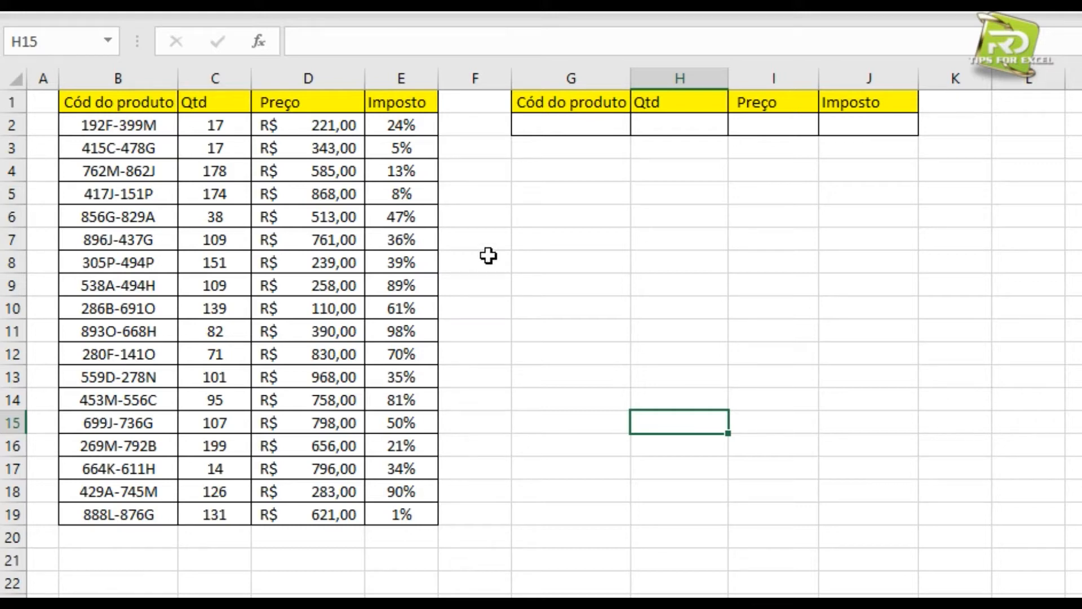
# - Copy the code 538A-494H from B9 into G2, and review the empty Qtd, Preço and Imposto cells beside it
pyautogui.click(534, 126)
pyautogui.click(107, 286)
pyautogui.hotkey('ctrl', 'c')
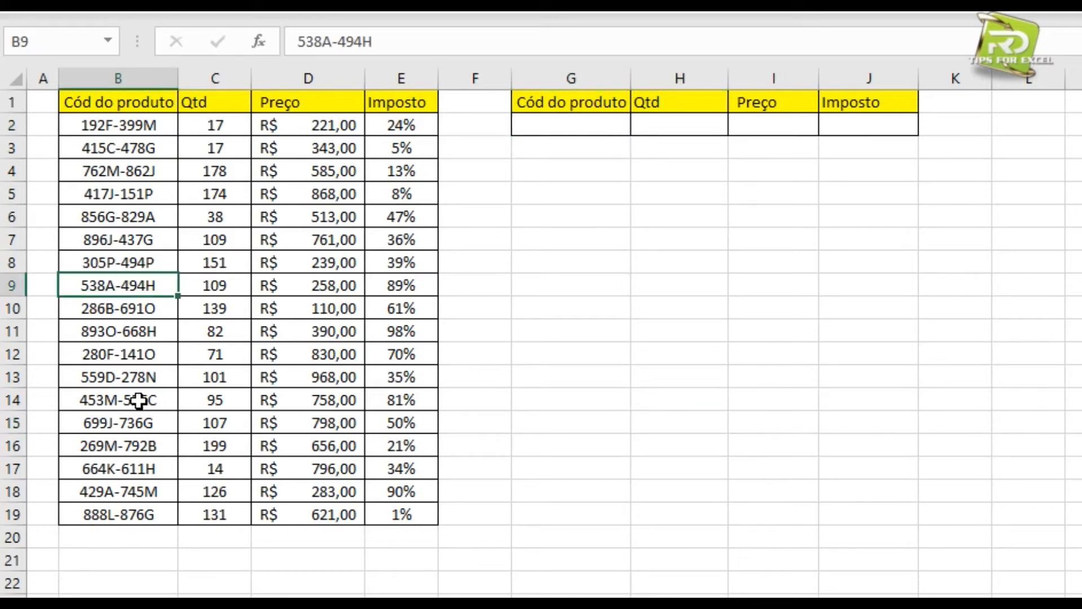
pyautogui.click(597, 124)
pyautogui.hotkey('ctrl', 'v')
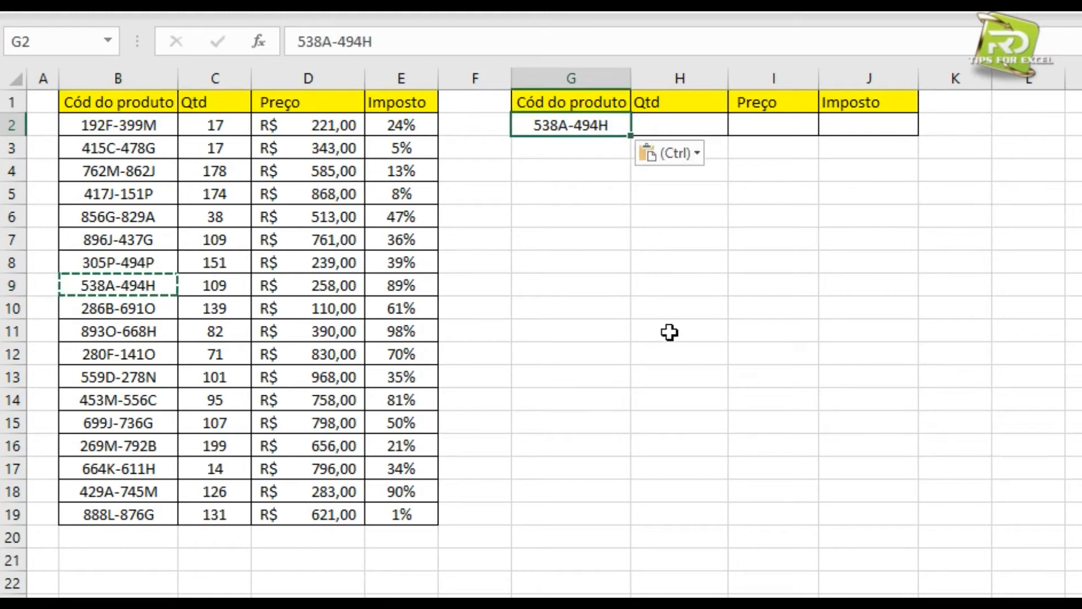
pyautogui.click(599, 313)
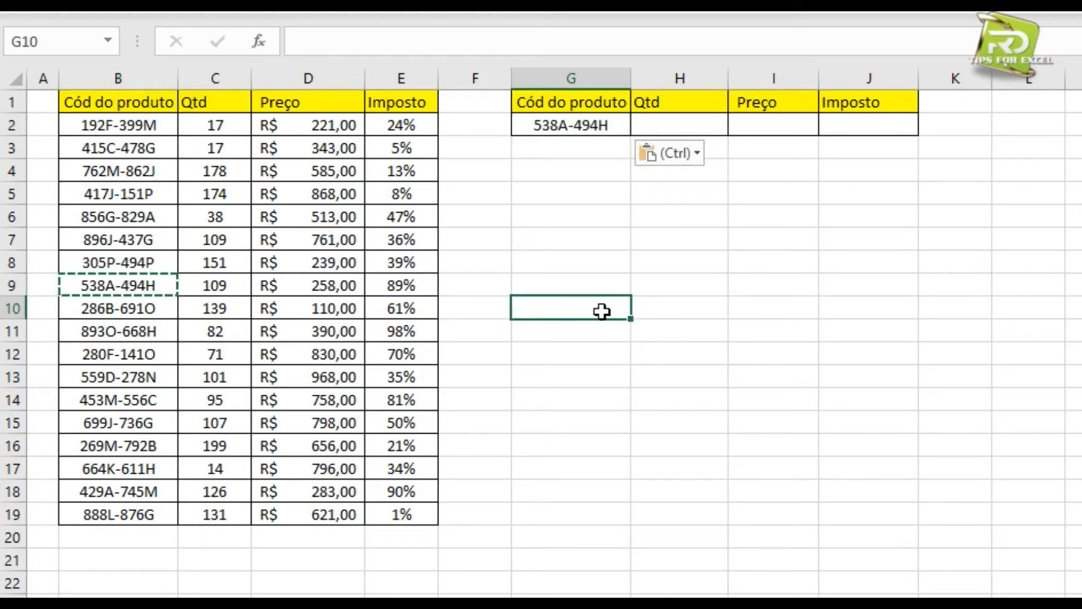
pyautogui.click(670, 122)
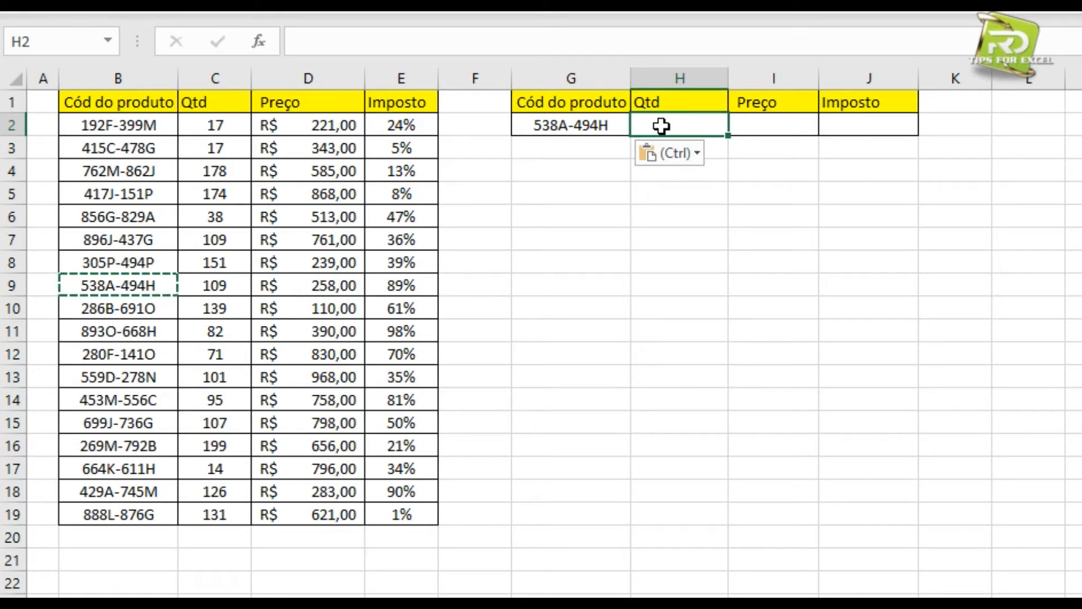
pyautogui.click(755, 122)
pyautogui.click(863, 122)
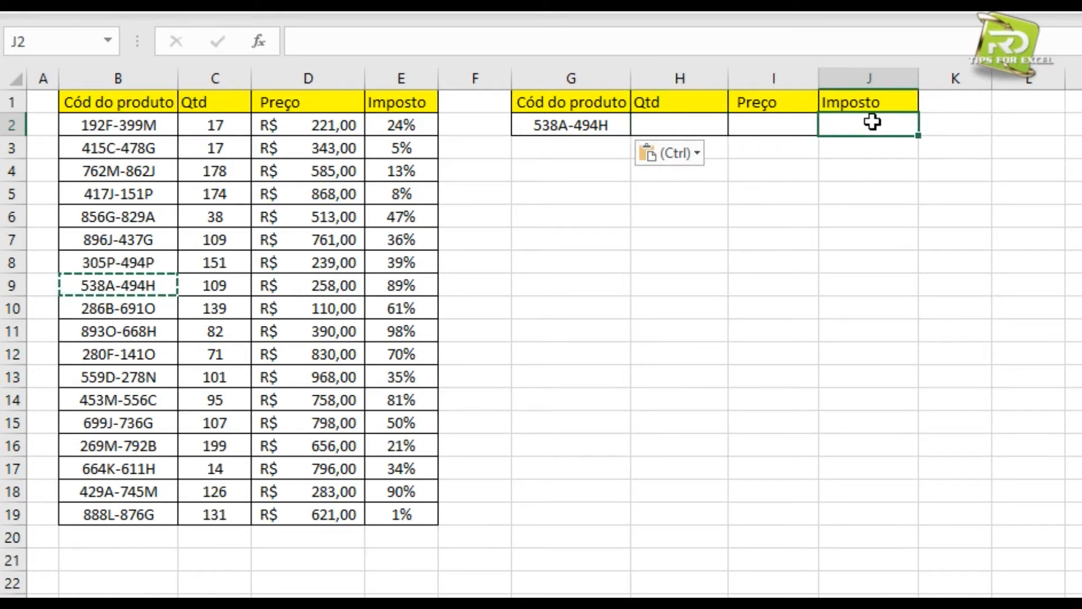
pyautogui.click(580, 129)
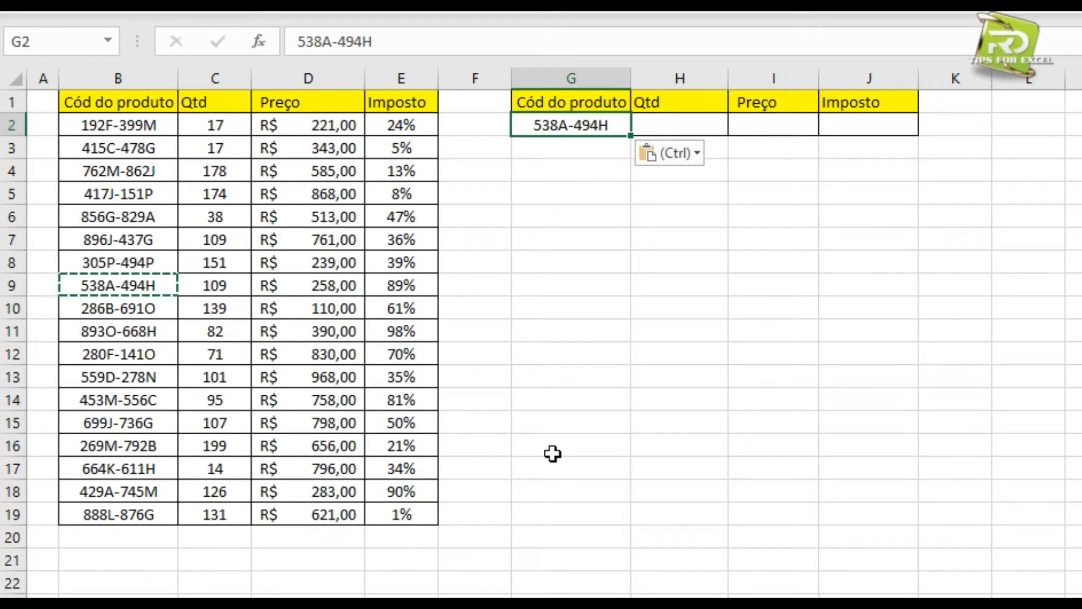
# - Highlight cells in B2:B19 equal to $G$2 with conditional formatting, using light red fill and dark red text
pyautogui.moveTo(122, 127); pyautogui.dragTo(127, 513)
pyautogui.click(845, 12)
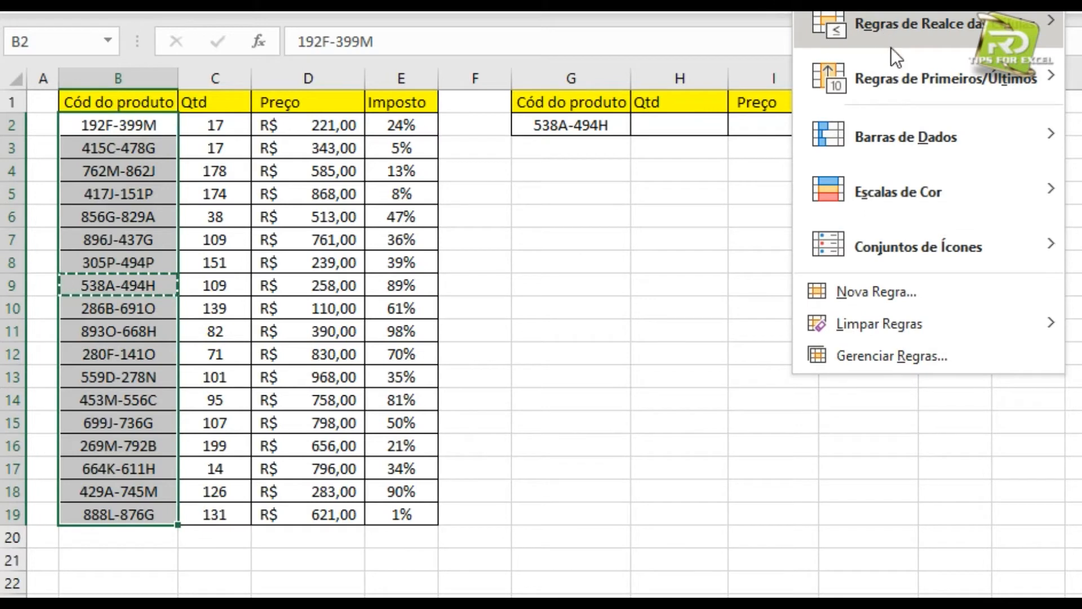
pyautogui.moveTo(1043, 23)
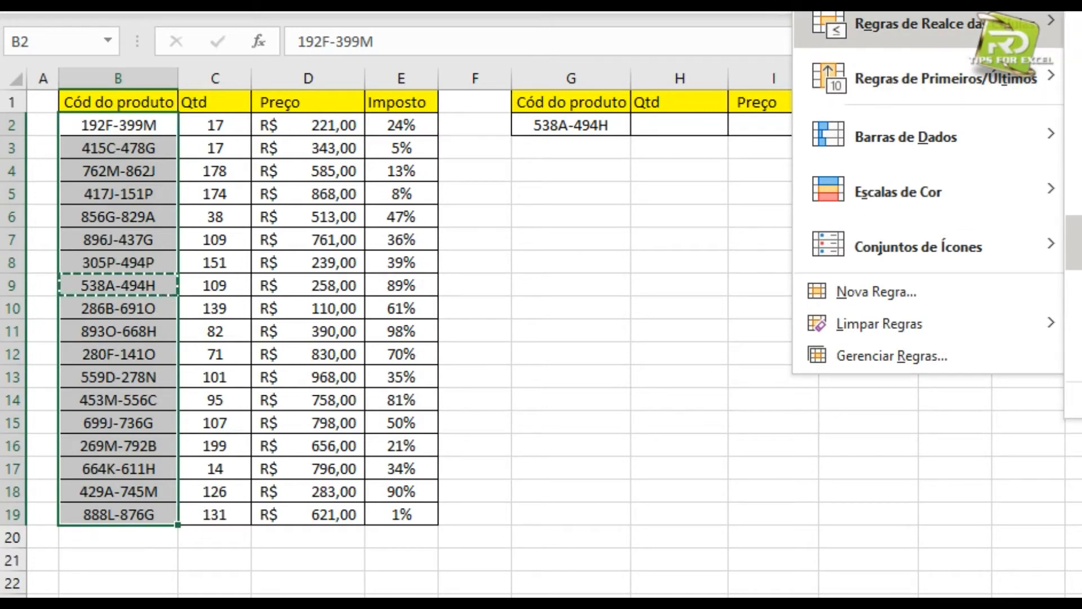
pyautogui.click(1074, 187)
pyautogui.click(603, 125)
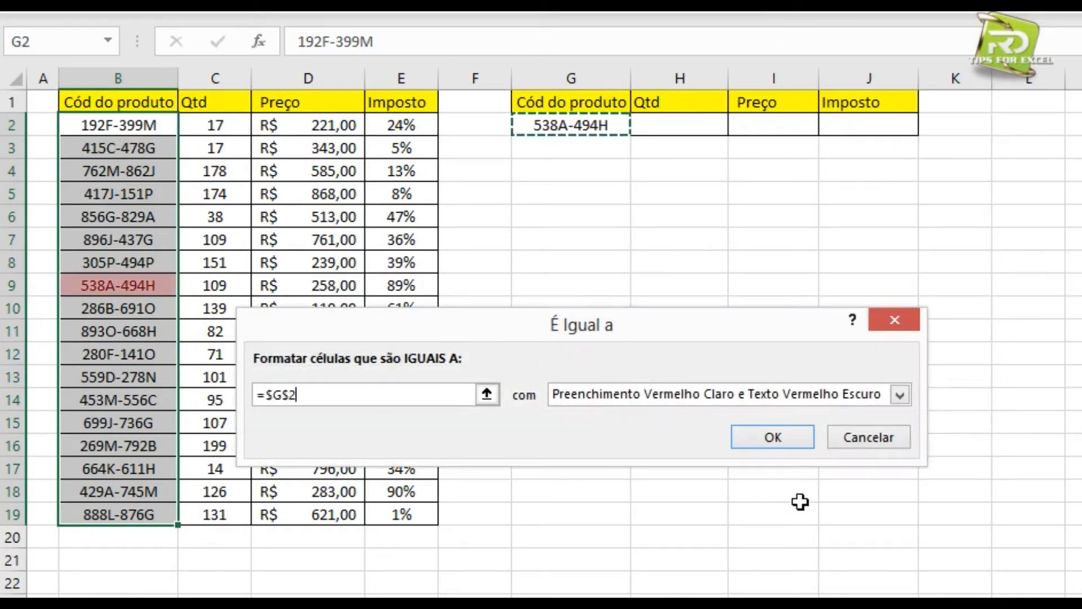
pyautogui.click(761, 439)
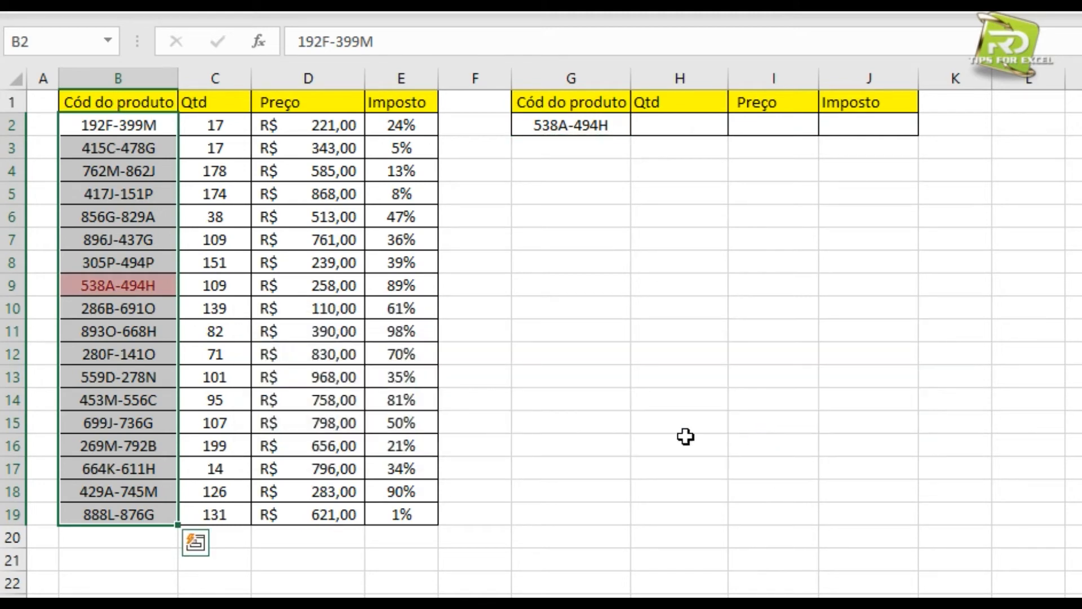
pyautogui.click(519, 333)
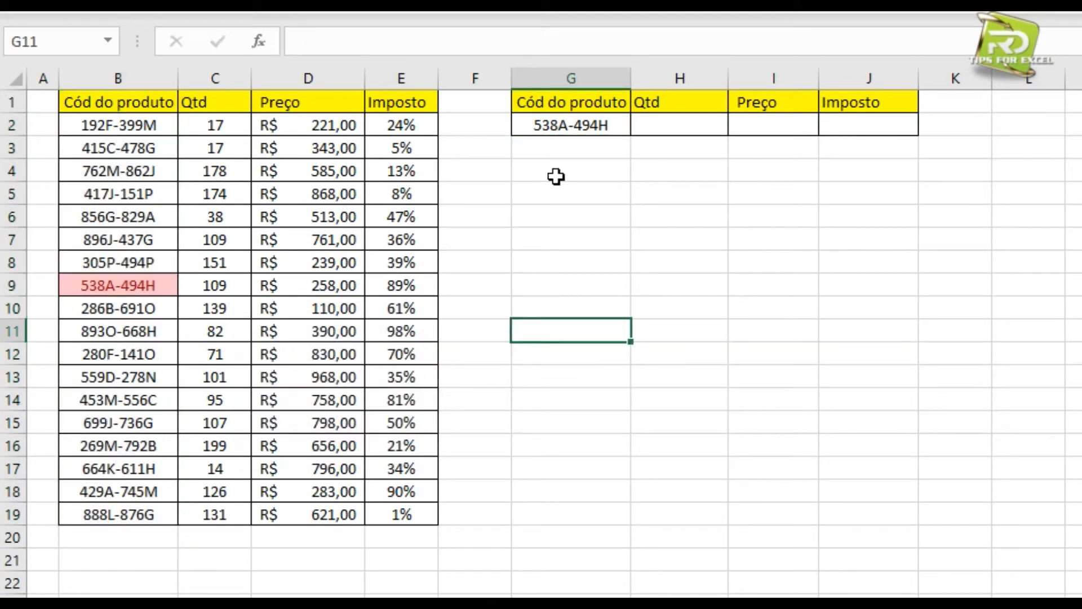
# - Narrow column F to bring the lookup table closer to the product table
pyautogui.click(545, 147)
pyautogui.click(674, 124)
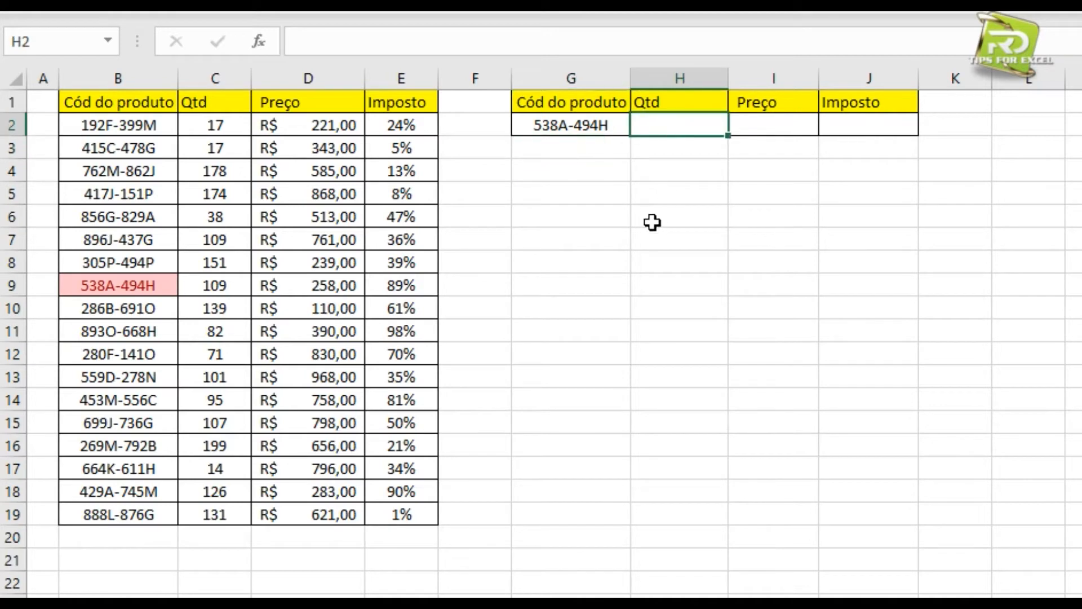
pyautogui.moveTo(512, 78); pyautogui.dragTo(459, 78)
# - Examine the lookup code in G2, the code list B2:B19 and the Qtd, Preço and Imposto columns of the product table
pyautogui.click(529, 128)
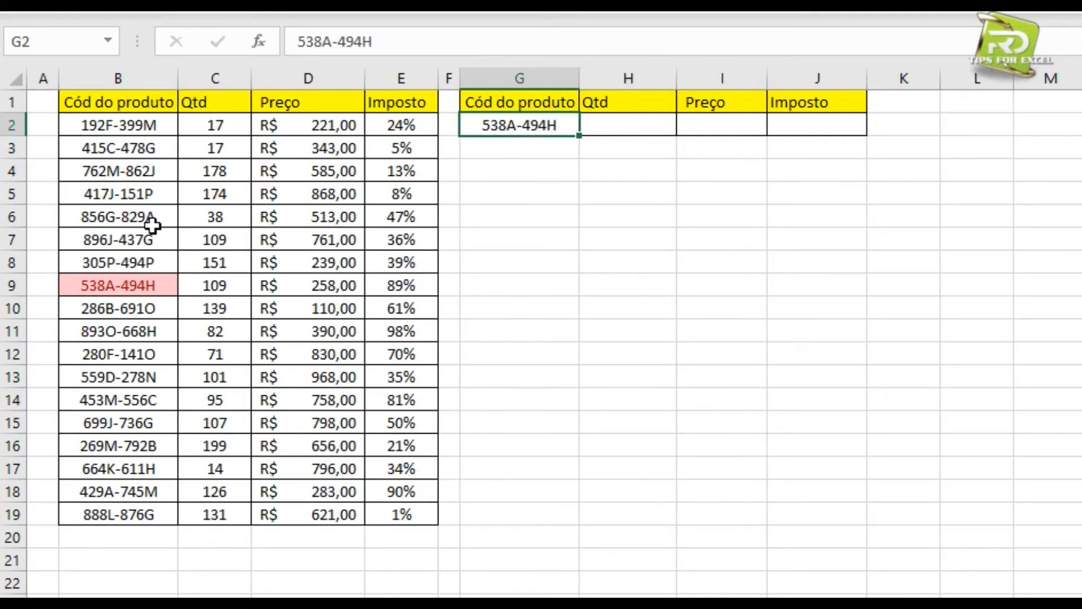
pyautogui.moveTo(114, 126); pyautogui.dragTo(151, 514)
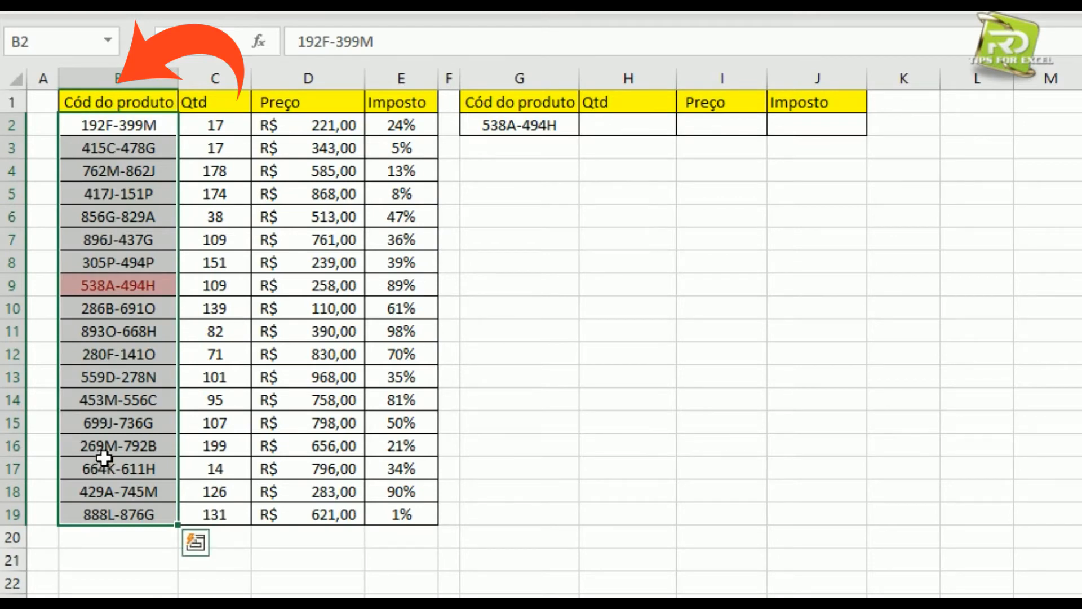
pyautogui.click(99, 127)
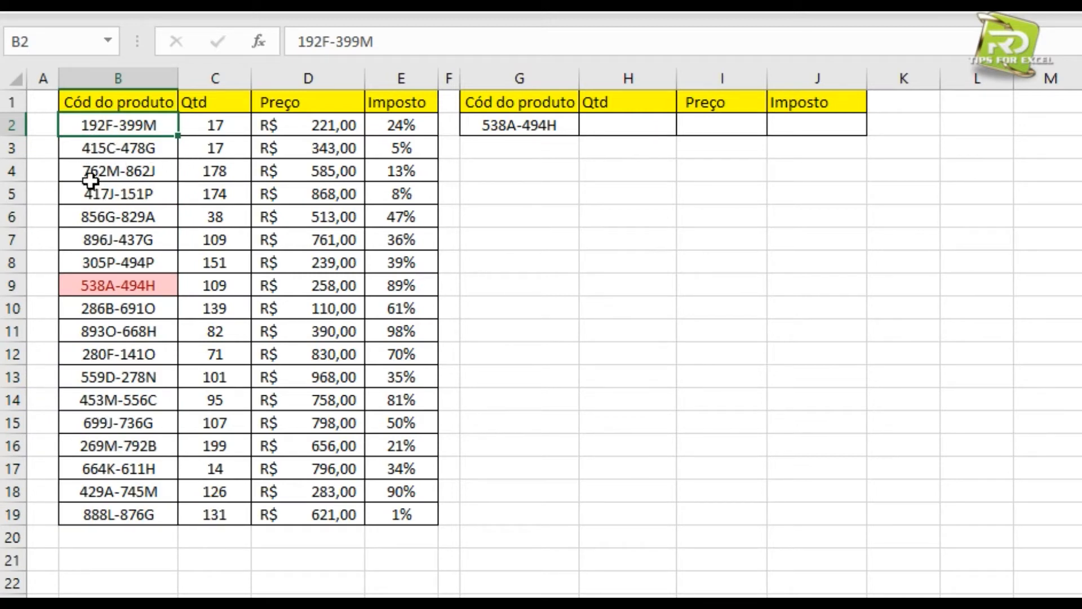
pyautogui.click(209, 124)
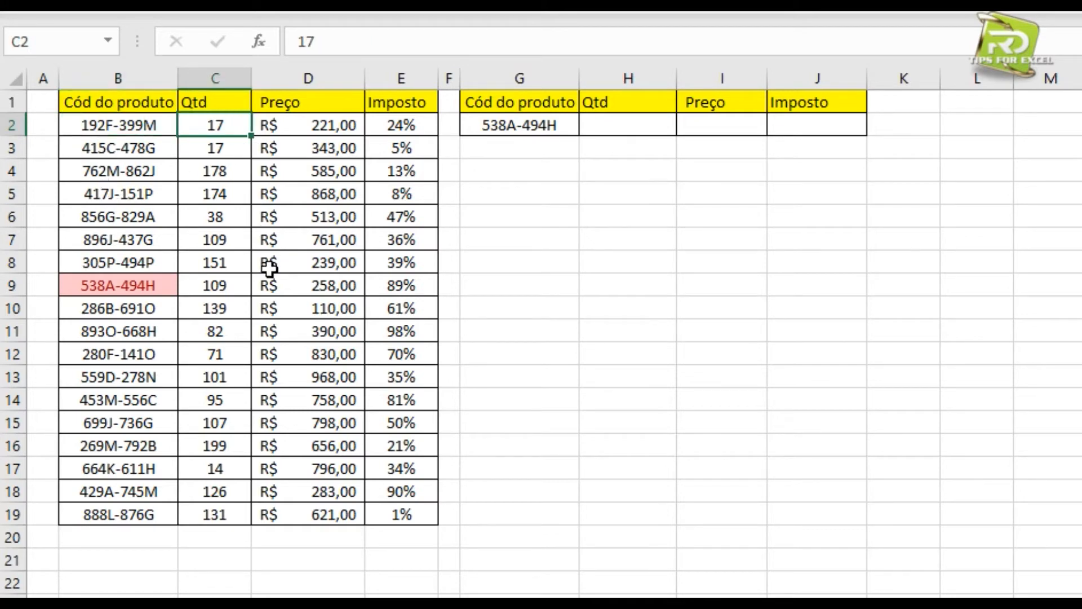
pyautogui.click(300, 124)
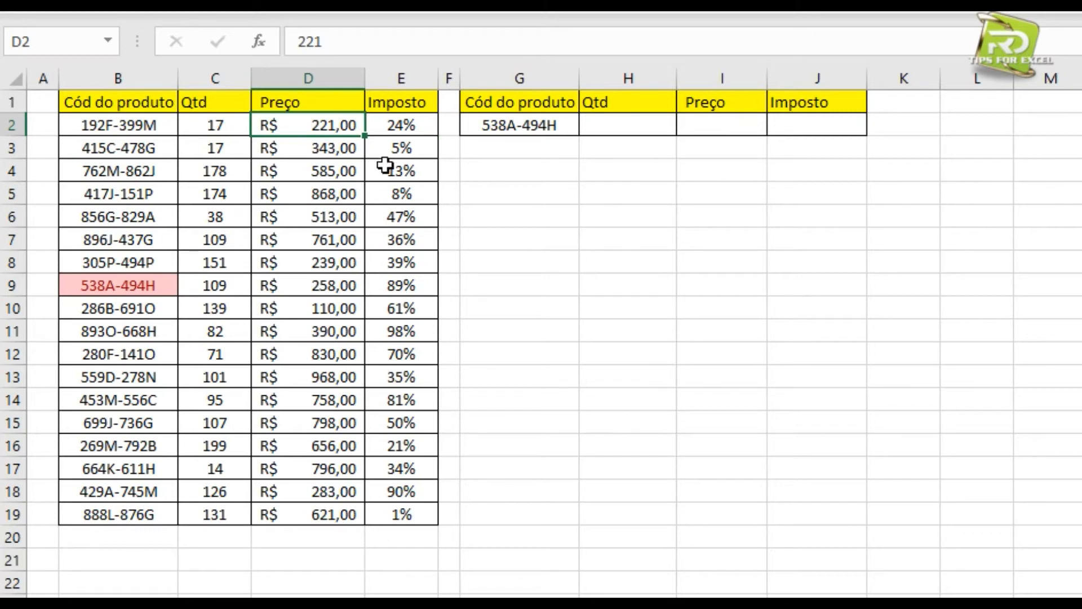
pyautogui.click(375, 125)
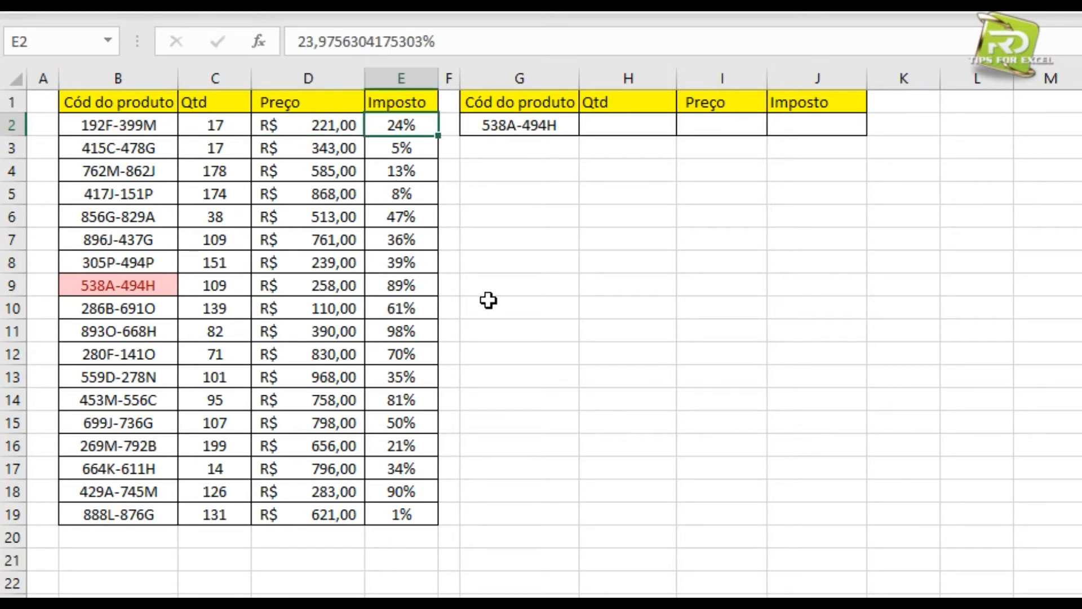
pyautogui.moveTo(207, 126); pyautogui.dragTo(398, 127)
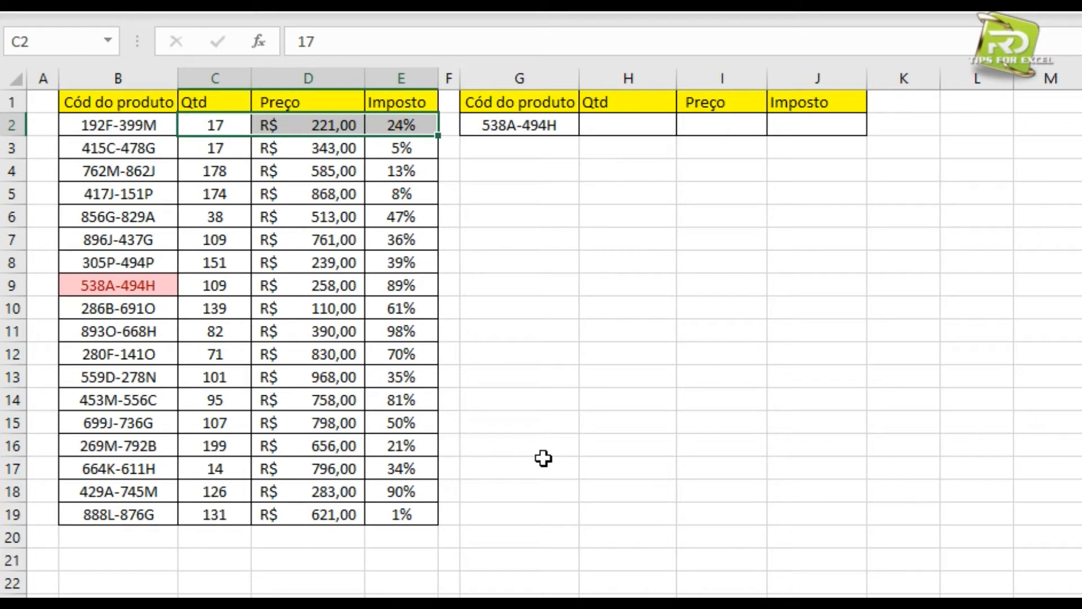
pyautogui.click(115, 127)
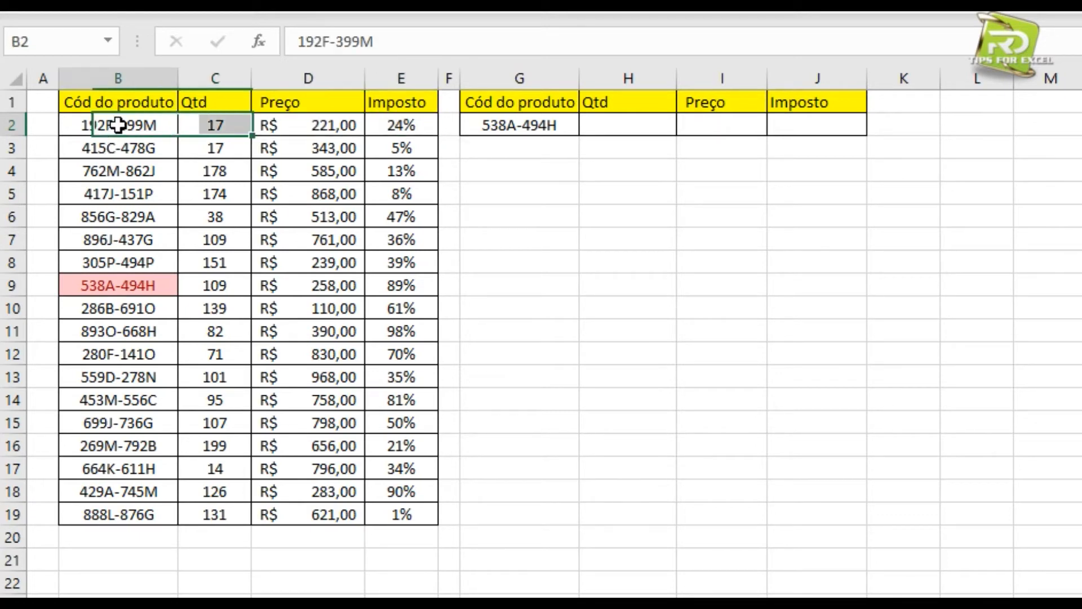
pyautogui.click(528, 354)
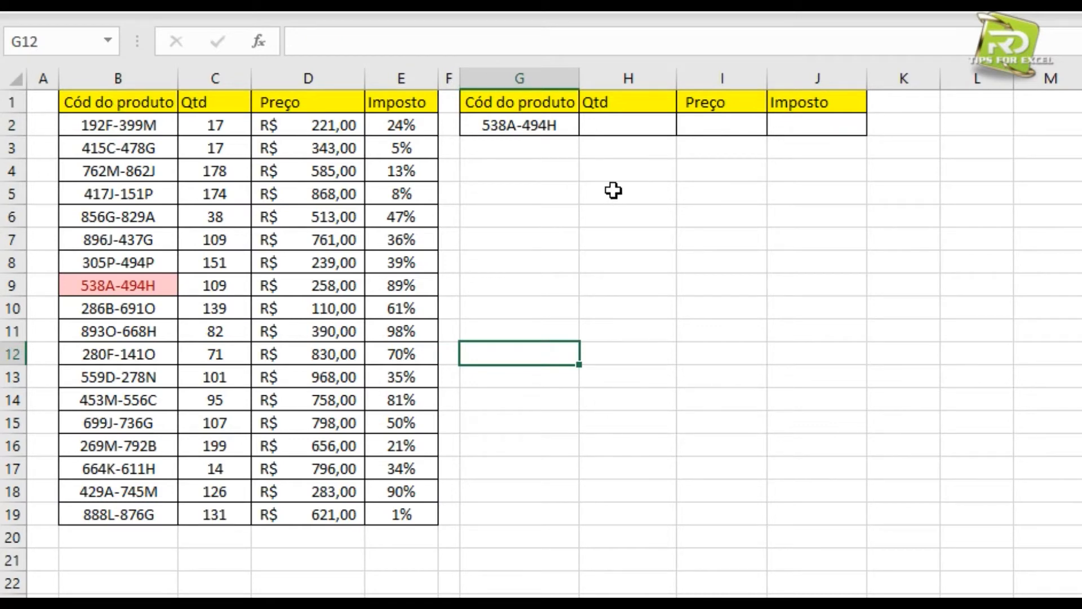
pyautogui.click(539, 153)
pyautogui.click(536, 168)
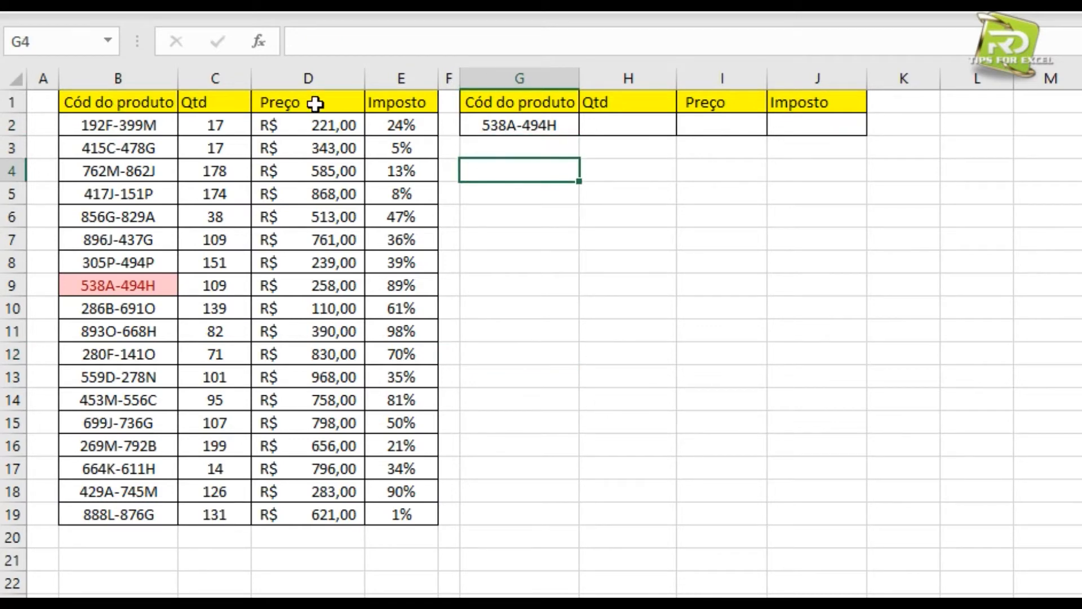
pyautogui.click(260, 42)
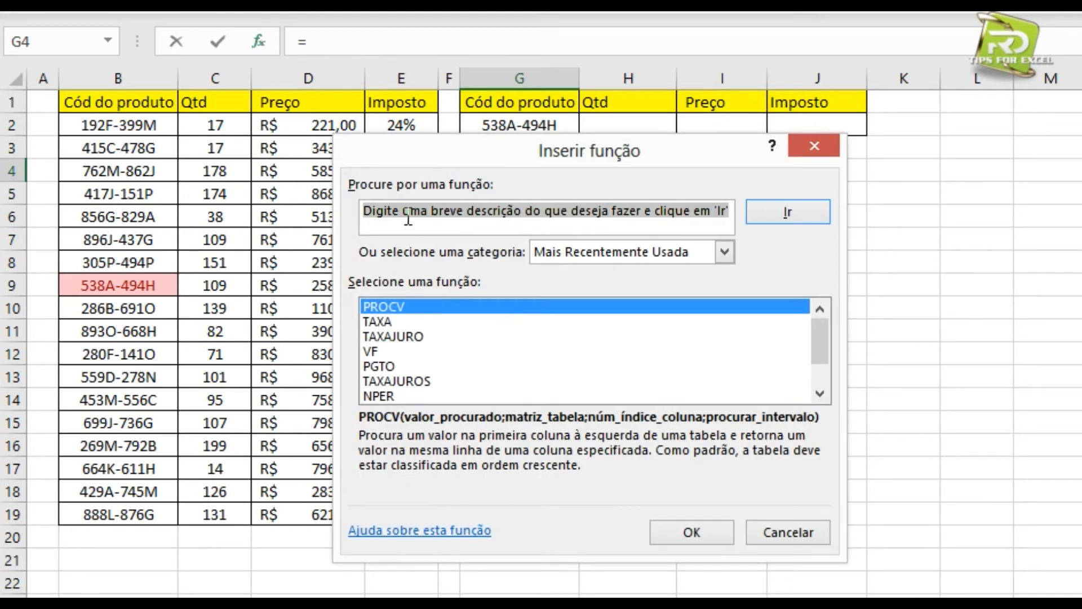
pyautogui.write('procv')
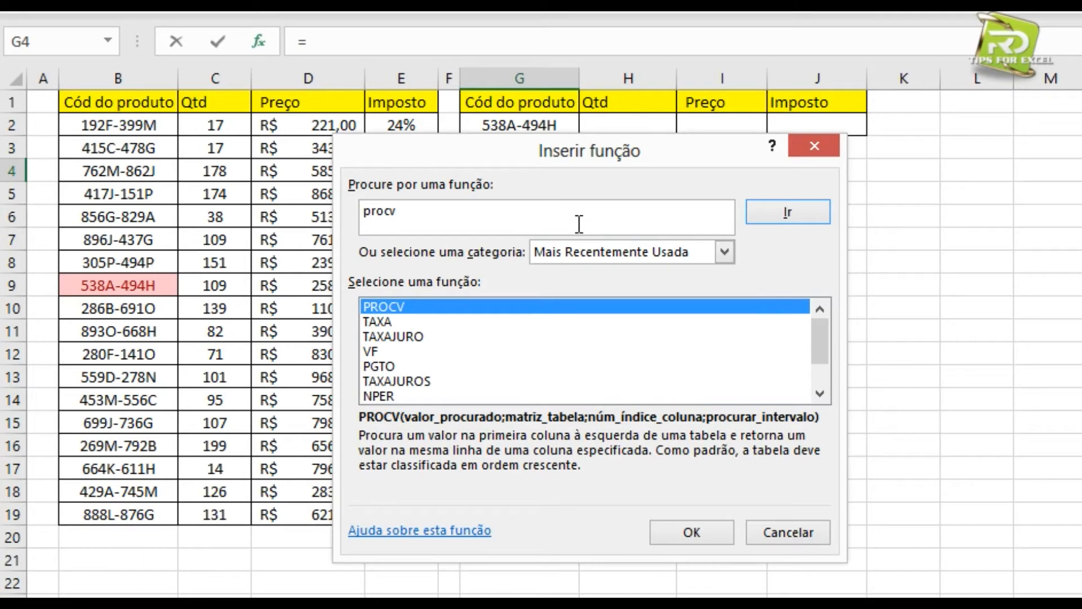
pyautogui.click(769, 219)
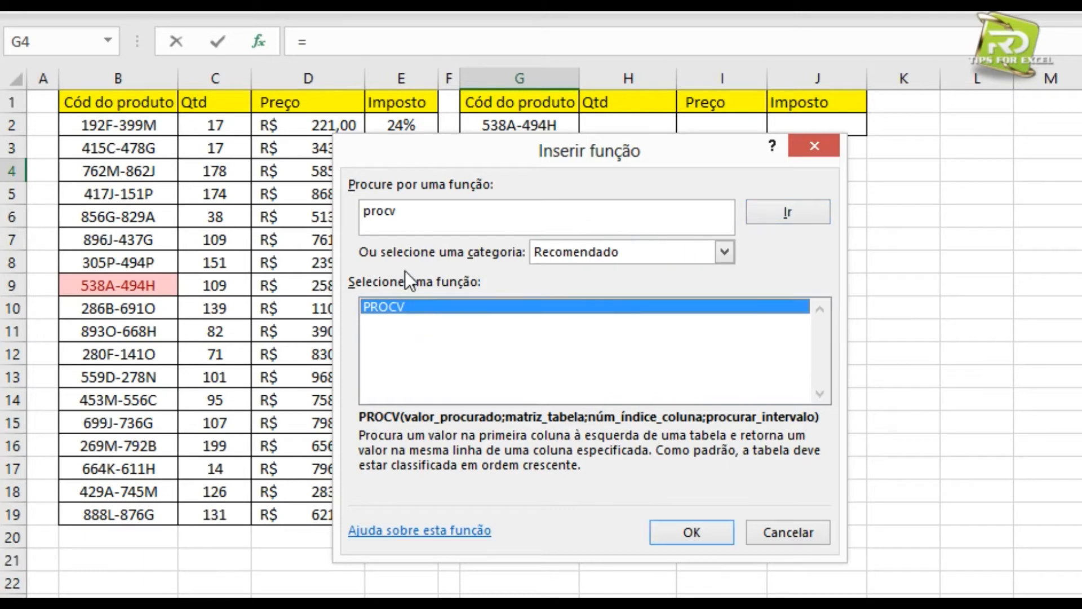
pyautogui.doubleClick(421, 306)
pyautogui.moveTo(552, 173); pyautogui.dragTo(656, 199)
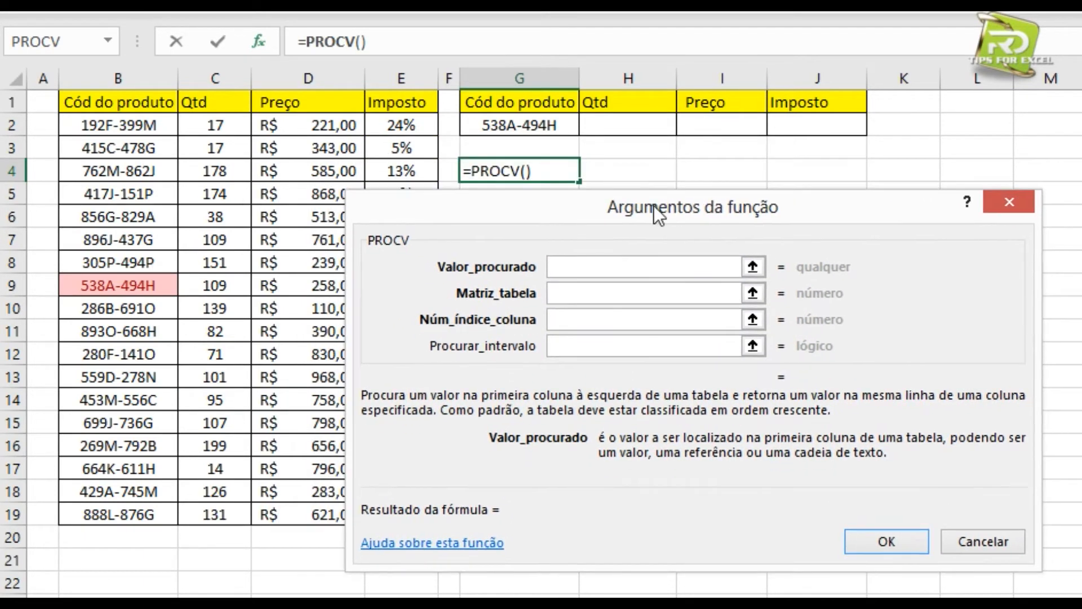
pyautogui.press('Escape')
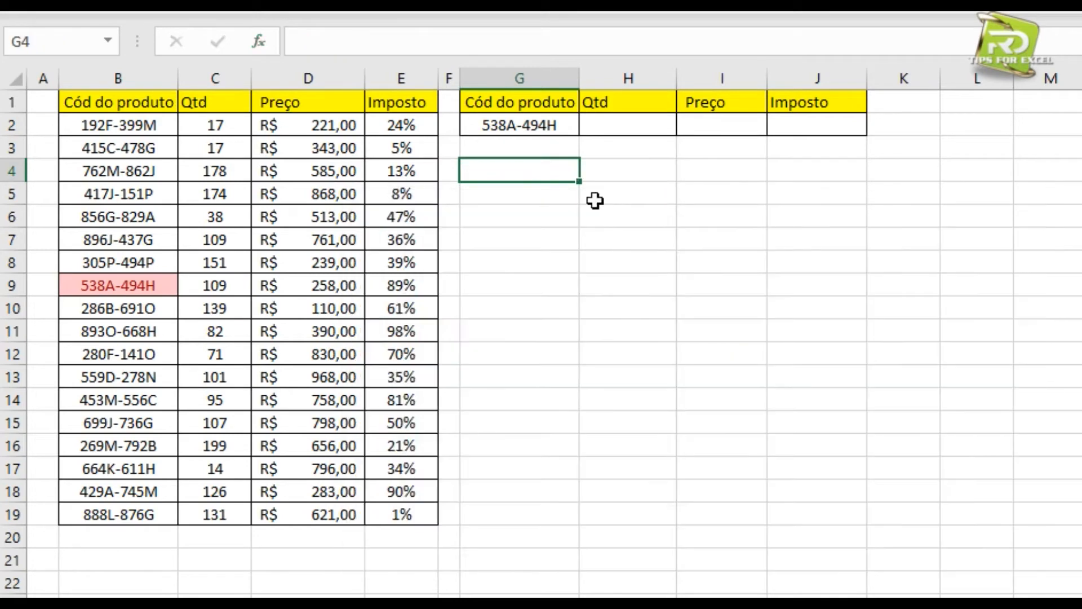
# - Insert a PROCV function in the Qtd cell H2, using the product code in G2 as Valor_procurado
pyautogui.click(598, 126)
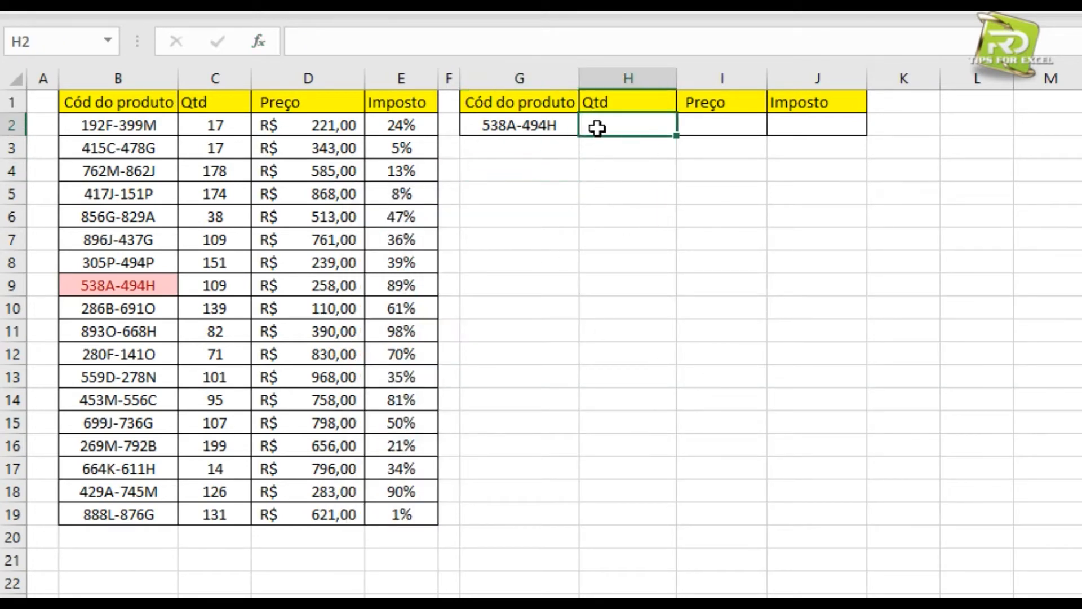
pyautogui.click(264, 36)
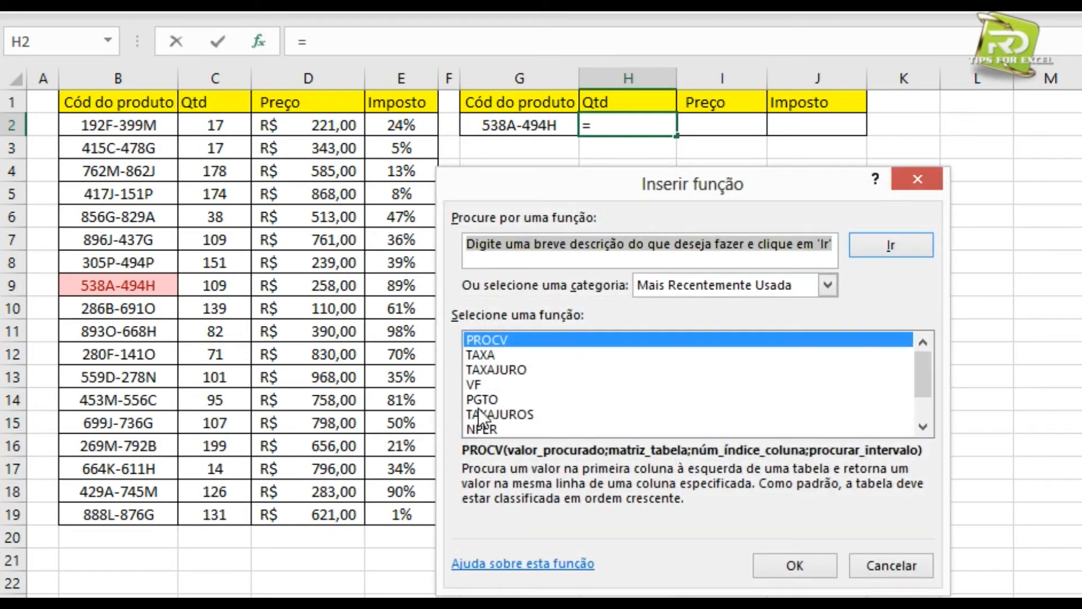
pyautogui.doubleClick(505, 342)
pyautogui.moveTo(618, 218); pyautogui.dragTo(574, 179)
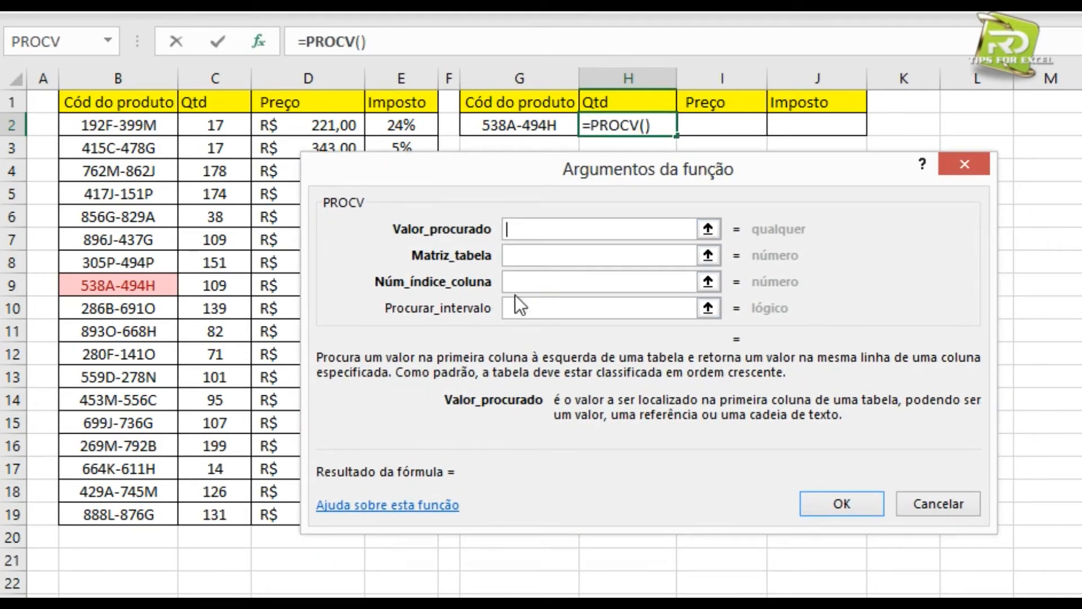
pyautogui.moveTo(470, 175); pyautogui.dragTo(485, 233)
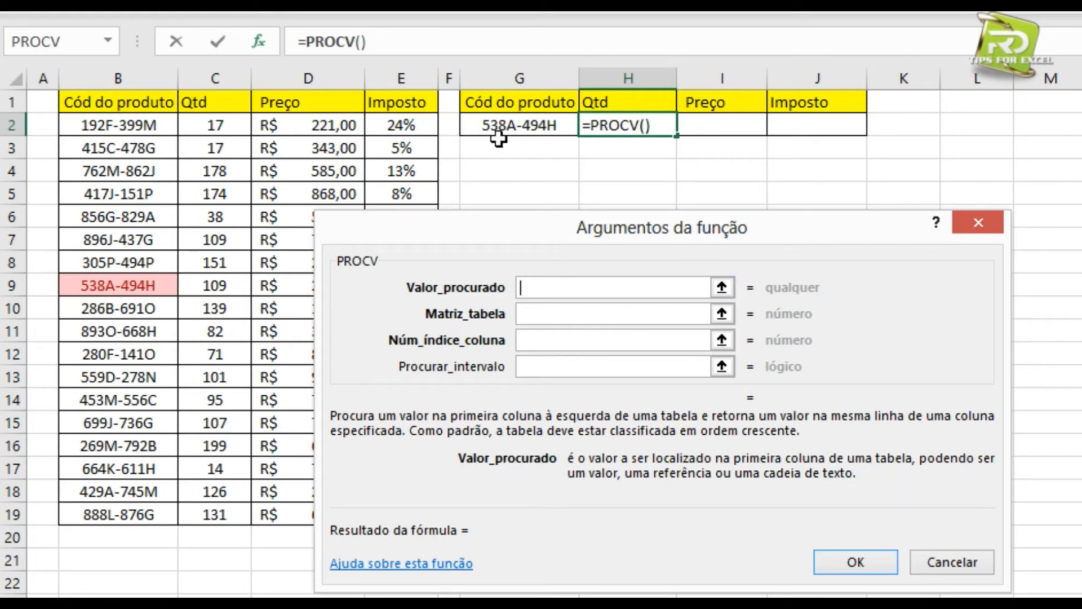
pyautogui.click(488, 125)
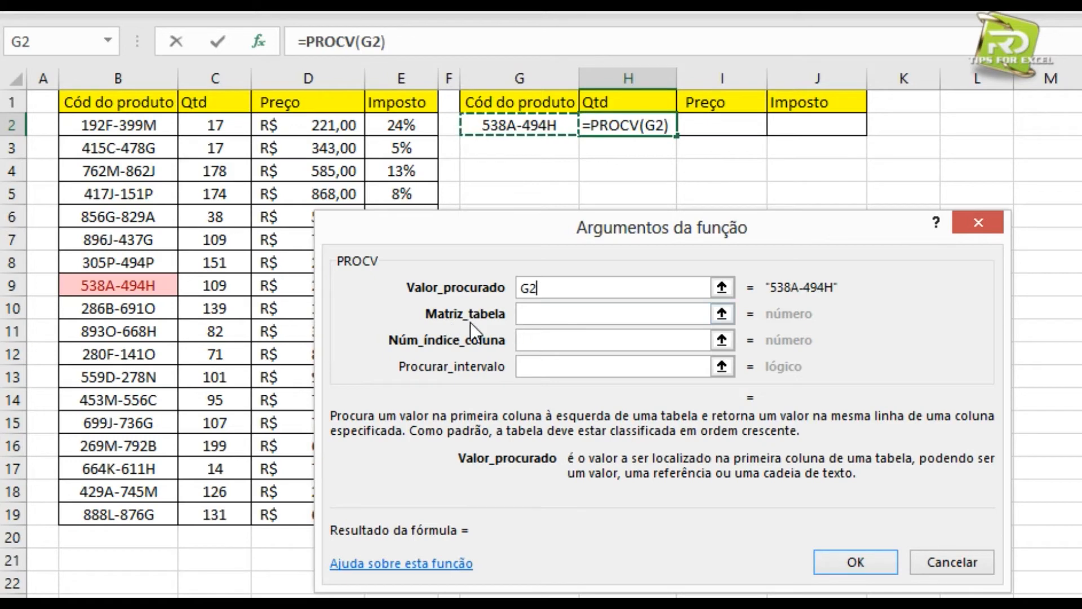
# - Set the PROCV Matriz_tabela to the product table B1:E19, keeping the table in view
pyautogui.click(526, 316)
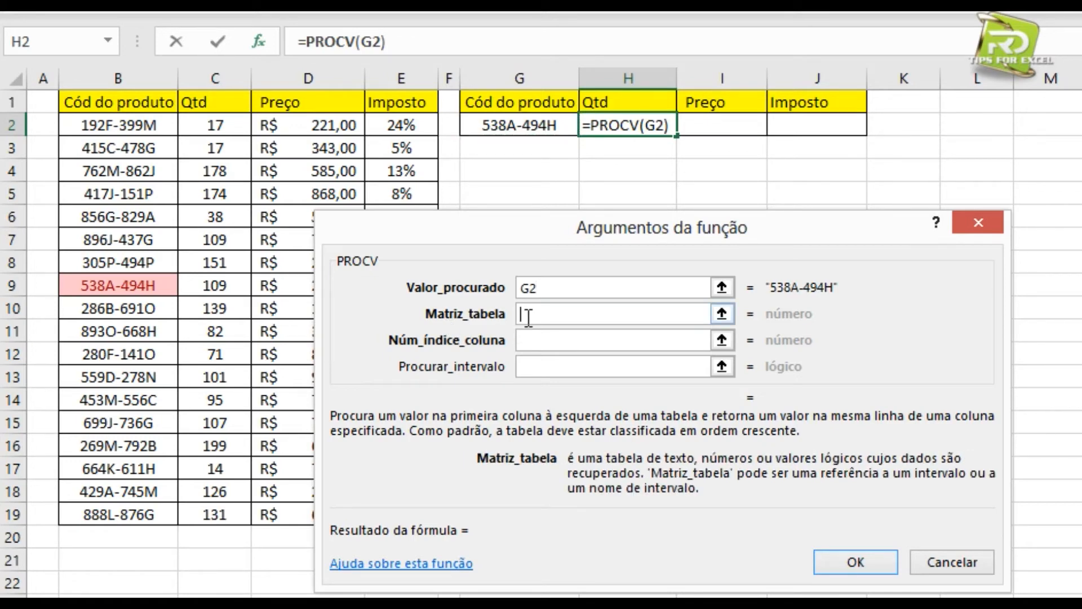
pyautogui.moveTo(468, 334); pyautogui.dragTo(598, 281)
pyautogui.moveTo(90, 100)
pyautogui.mouseDown()
pyautogui.moveTo(121, 102)
pyautogui.moveTo(356, 306)
pyautogui.moveTo(423, 508)
pyautogui.mouseUp()
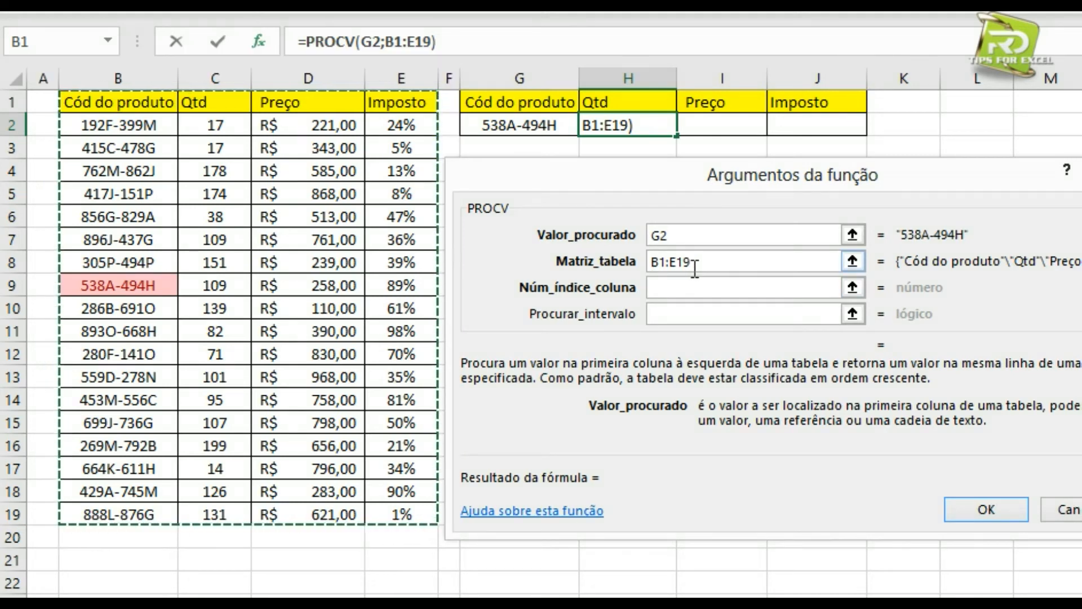
pyautogui.click(680, 236)
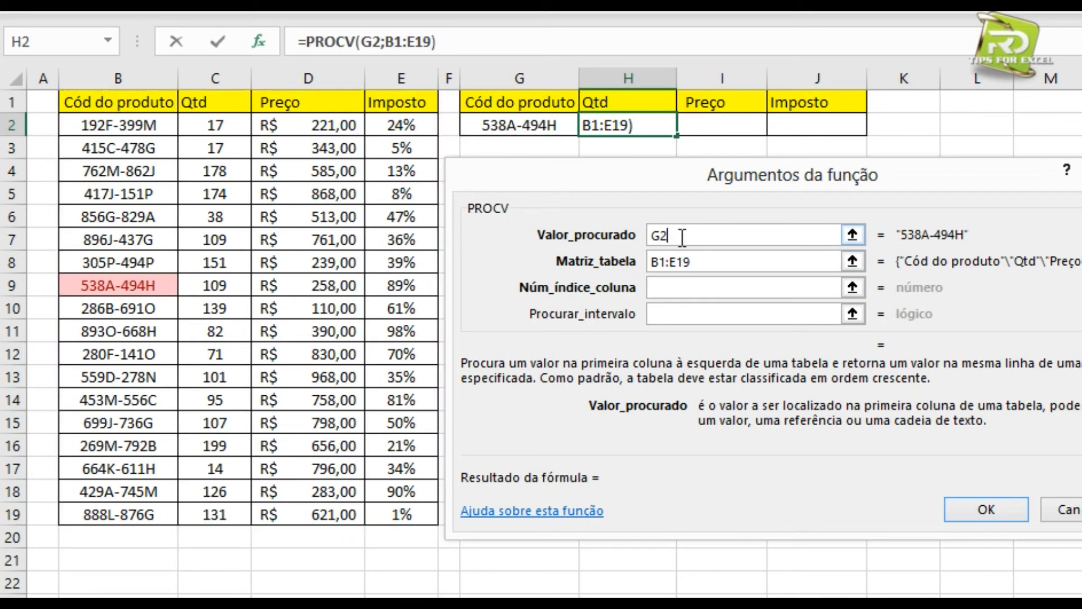
pyautogui.moveTo(694, 185); pyautogui.dragTo(589, 229)
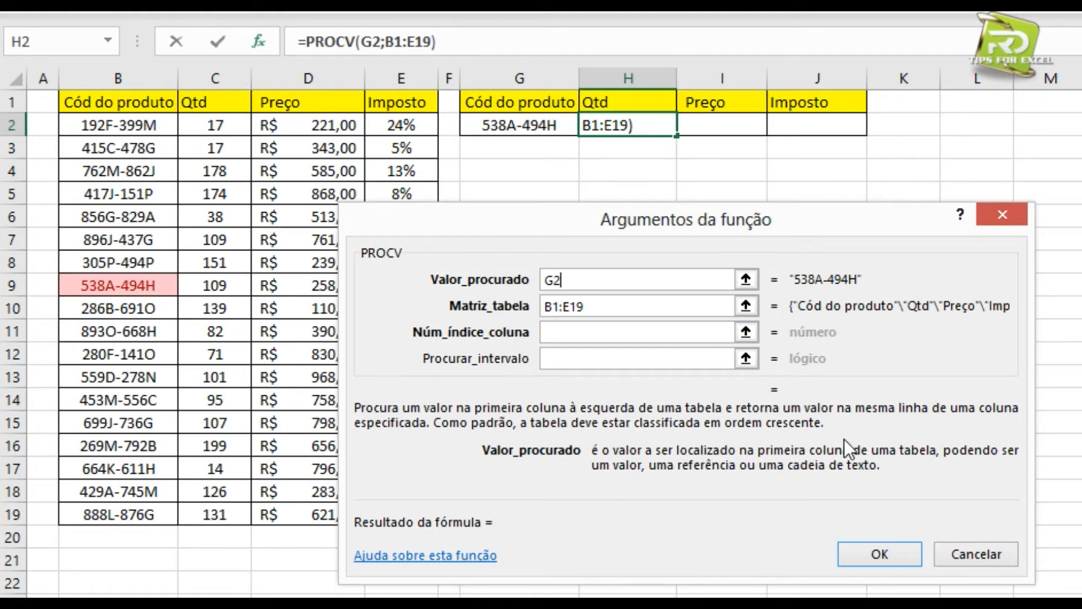
pyautogui.moveTo(482, 228); pyautogui.dragTo(590, 201)
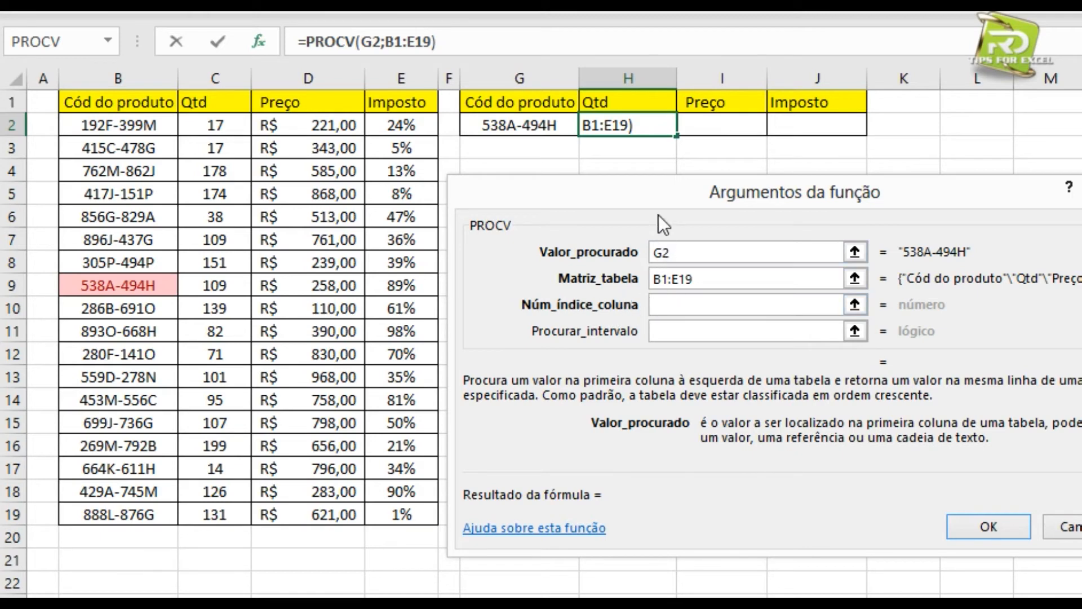
pyautogui.moveTo(658, 218); pyautogui.dragTo(604, 209)
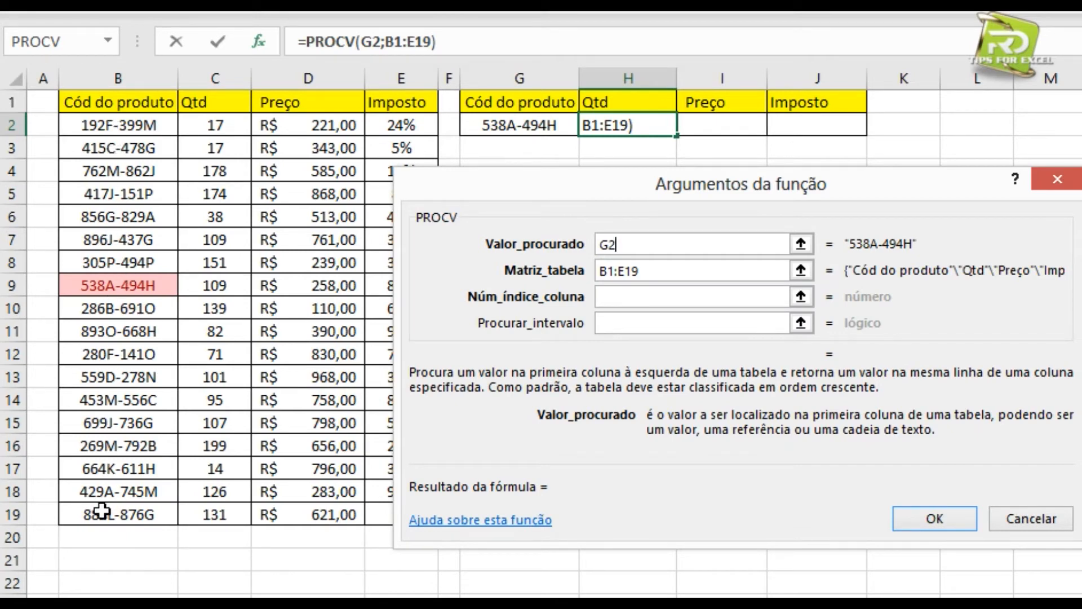
# - Set Núm_índice_coluna to 1 and Procurar_intervalo to 0 for an exact match in the PROCV arguments
pyautogui.click(619, 295)
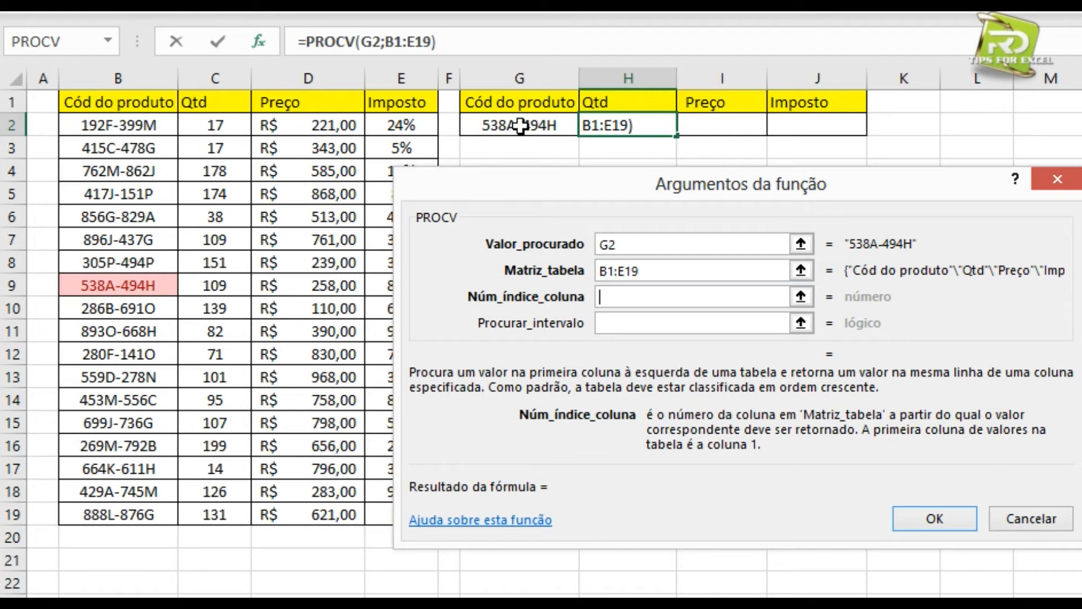
pyautogui.moveTo(641, 187); pyautogui.dragTo(697, 176)
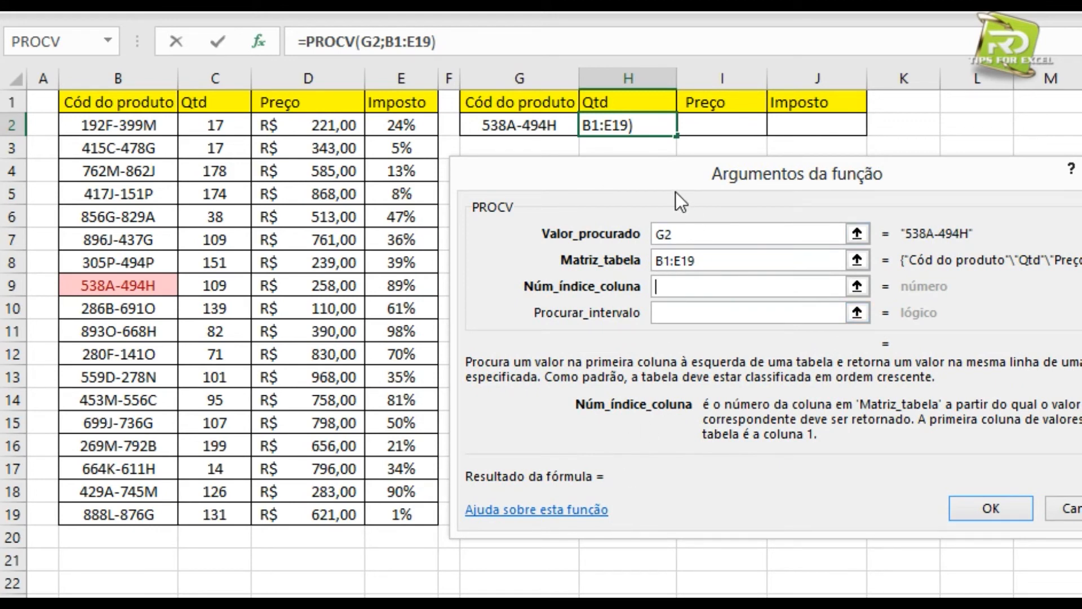
pyautogui.moveTo(675, 192); pyautogui.dragTo(576, 235)
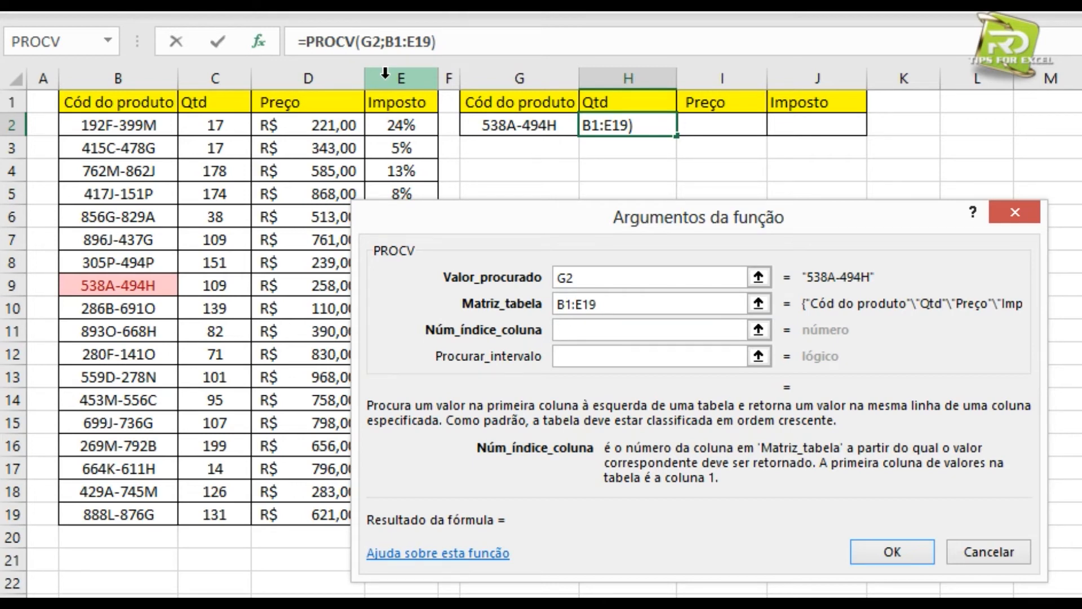
pyautogui.write('1')
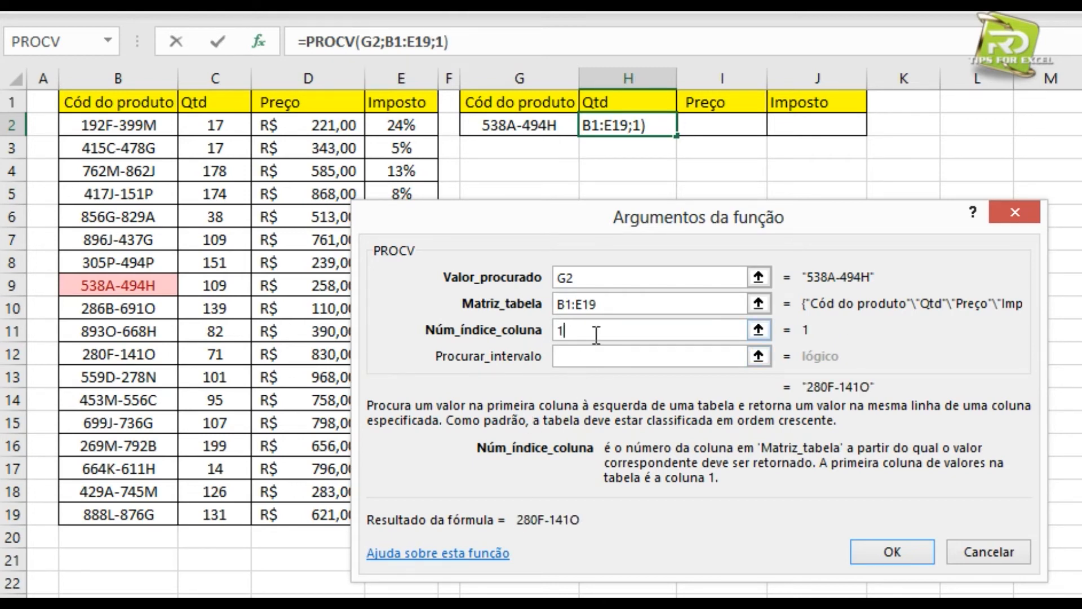
pyautogui.moveTo(445, 214); pyautogui.dragTo(562, 212)
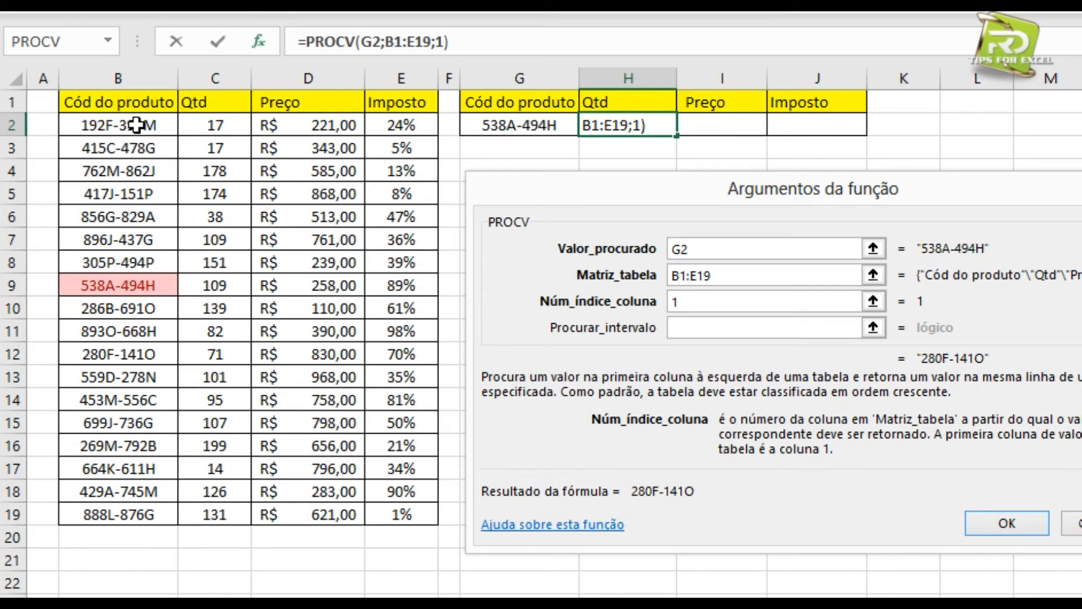
pyautogui.moveTo(641, 212); pyautogui.dragTo(587, 205)
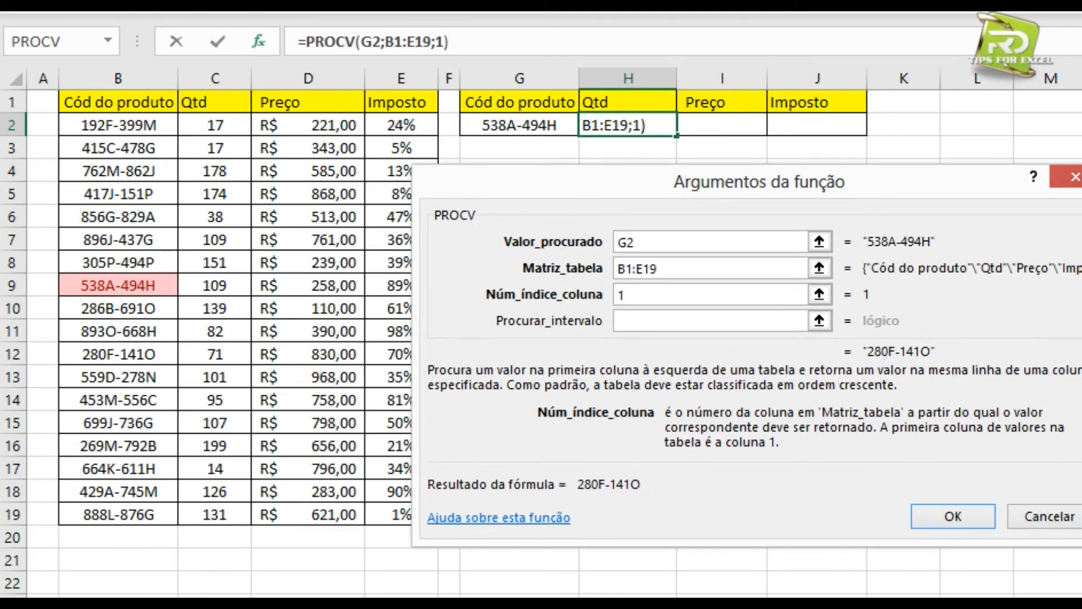
pyautogui.click(639, 323)
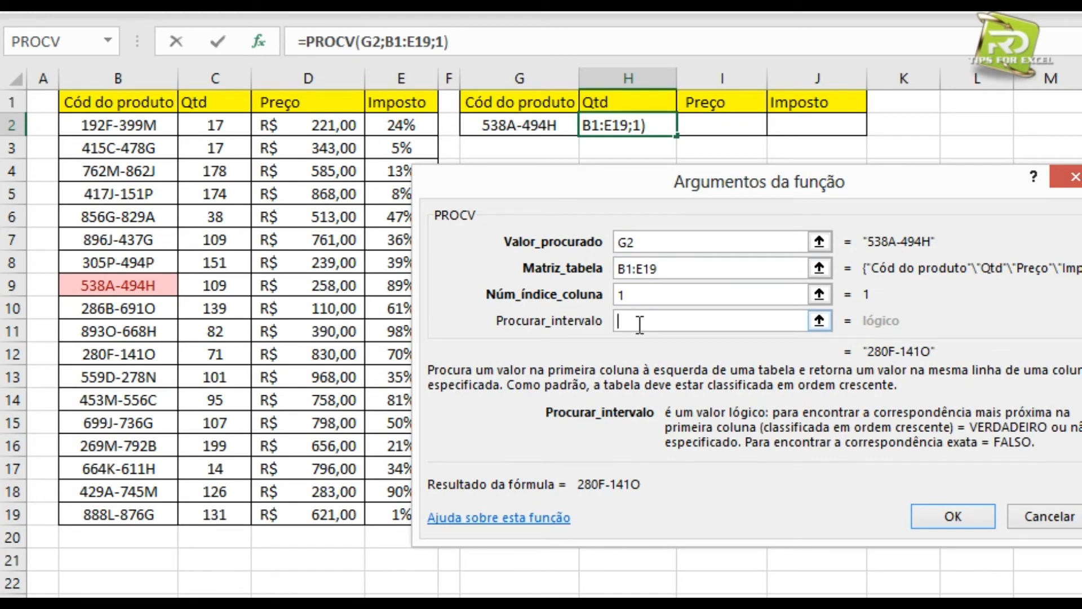
pyautogui.write('0')
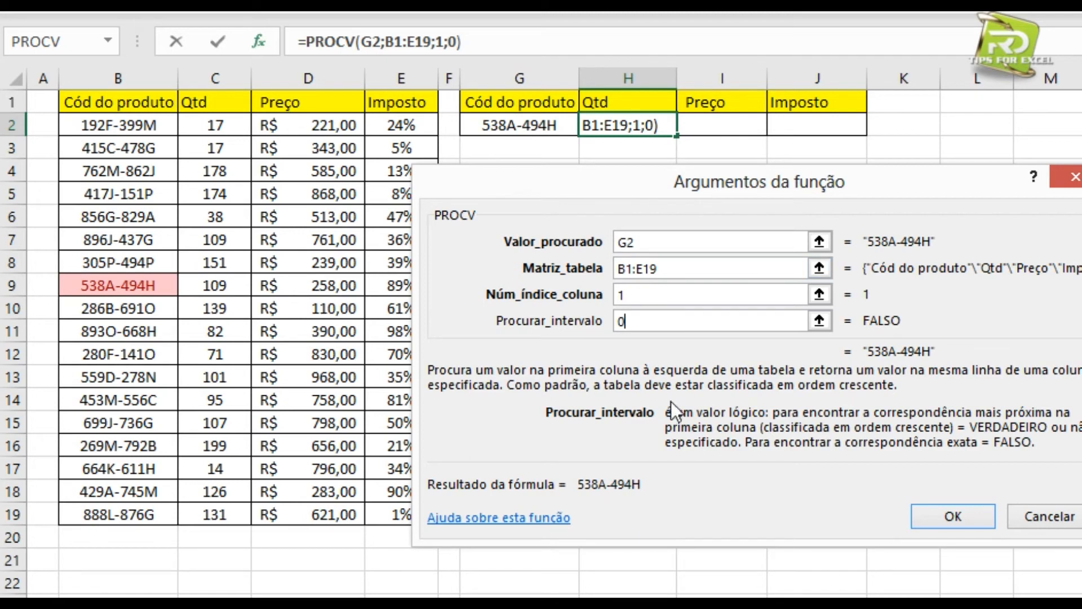
# - Review the PROCV arguments, change Núm_índice_coluna to 2 for the Qtd column, and enter the formula in H2
pyautogui.click(649, 243)
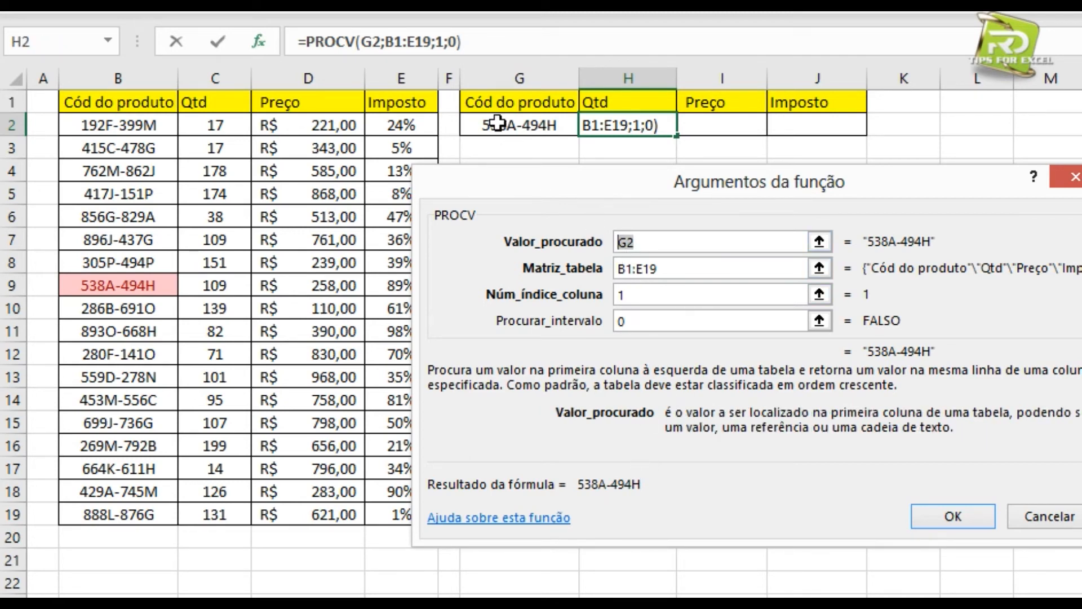
pyautogui.doubleClick(638, 269)
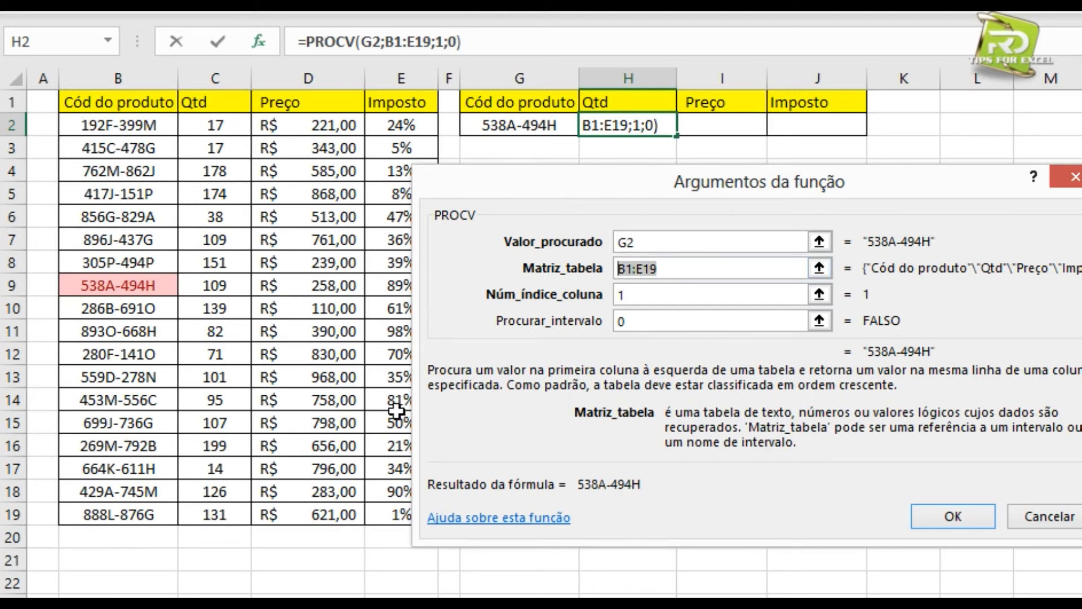
pyautogui.doubleClick(619, 294)
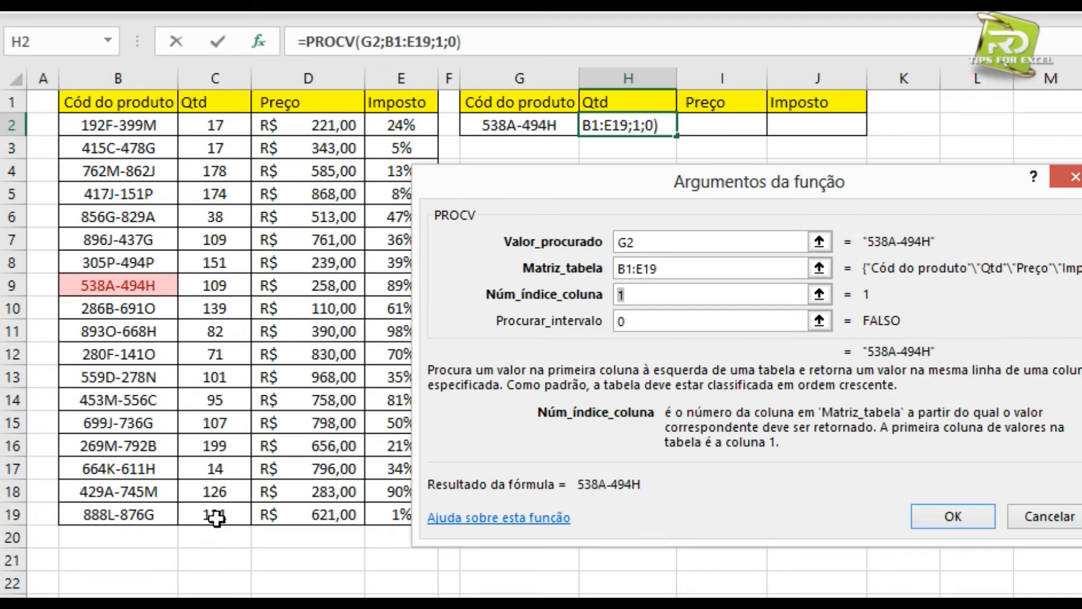
pyautogui.doubleClick(619, 295)
pyautogui.write('2')
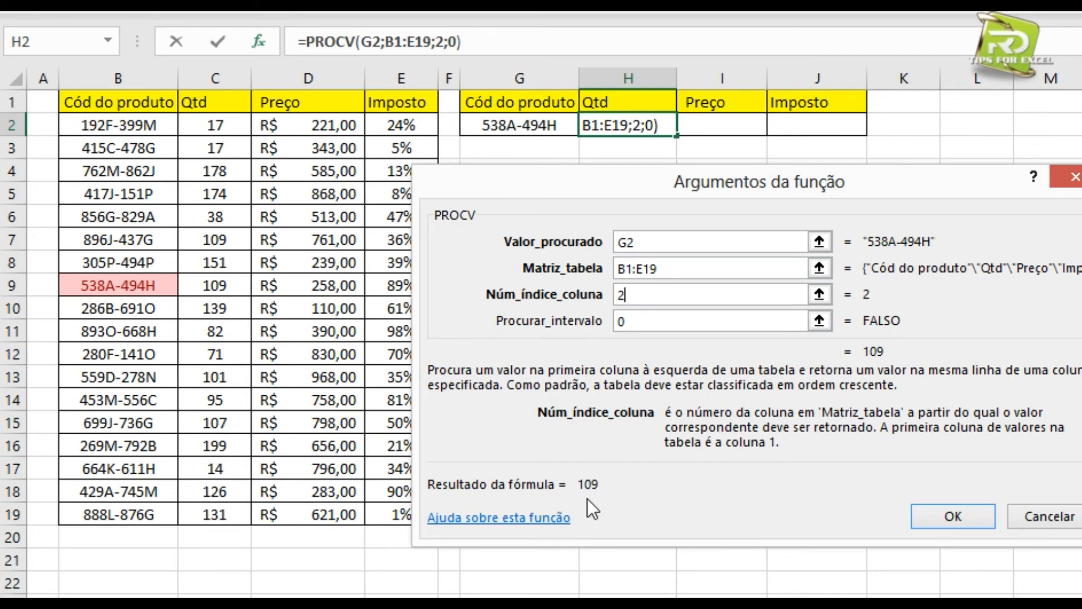
pyautogui.click(954, 517)
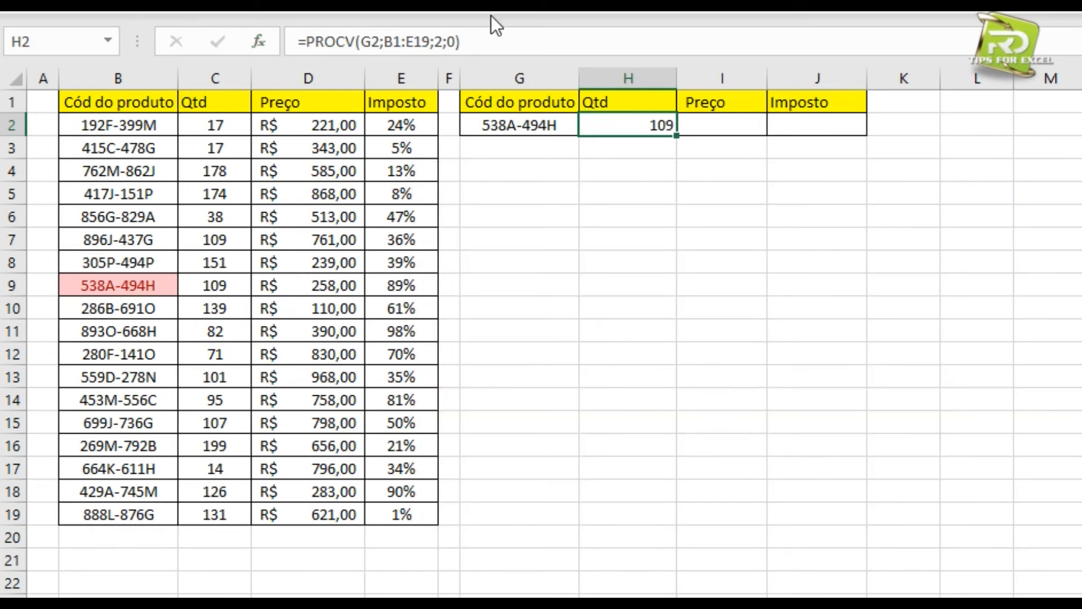
# - Insert a PROCV function in the Preço cell I2, with G2 as Valor_procurado and B1:E19 as Matriz_tabela
pyautogui.click(727, 133)
pyautogui.click(785, 125)
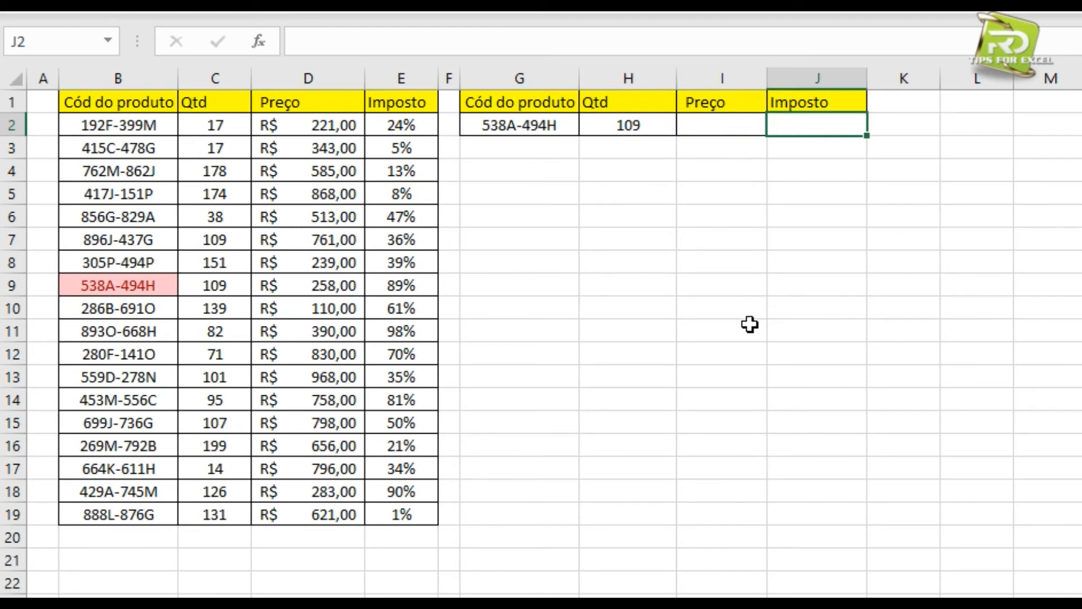
pyautogui.click(732, 129)
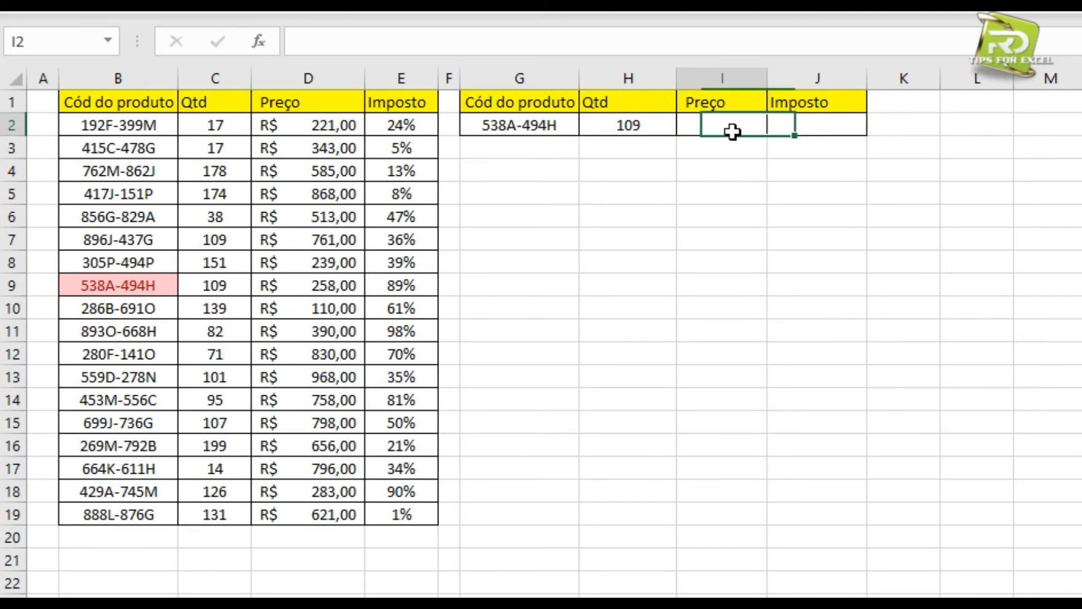
pyautogui.click(259, 42)
pyautogui.doubleClick(568, 312)
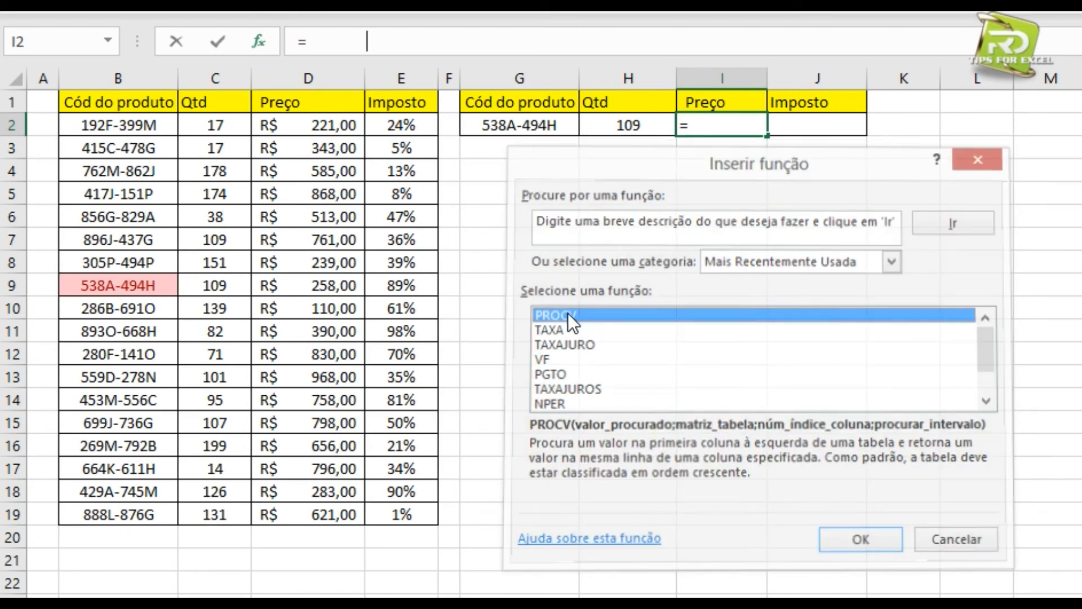
pyautogui.moveTo(654, 198); pyautogui.dragTo(627, 256)
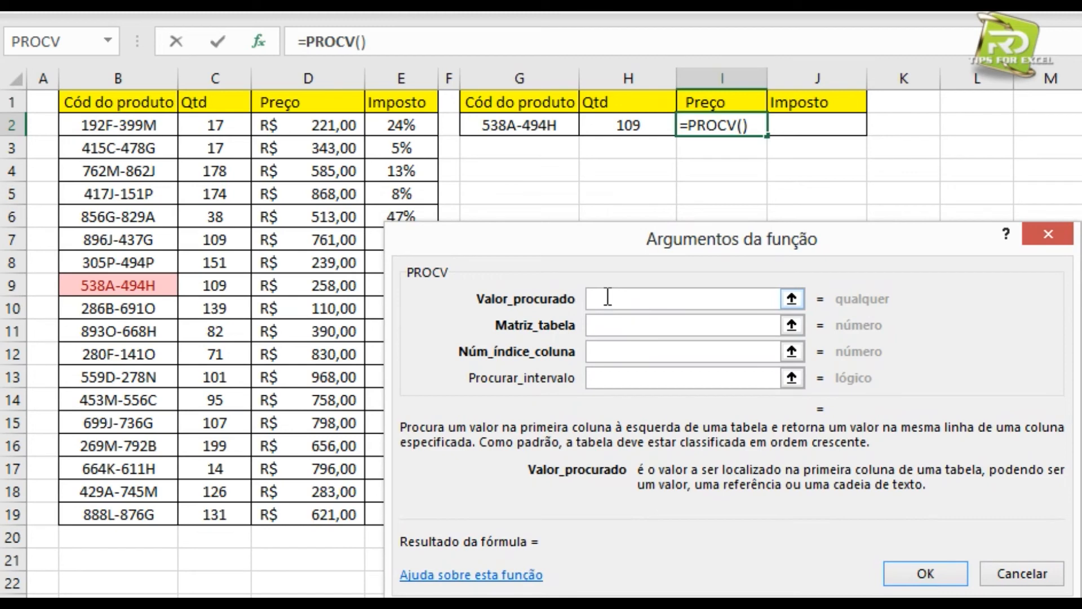
pyautogui.click(495, 127)
pyautogui.click(616, 324)
pyautogui.write('B1:E19')
# - Set Núm_índice_coluna to 3 and Procurar_intervalo to 0, compare with the product's table row, and enter the formula in I2
pyautogui.click(606, 353)
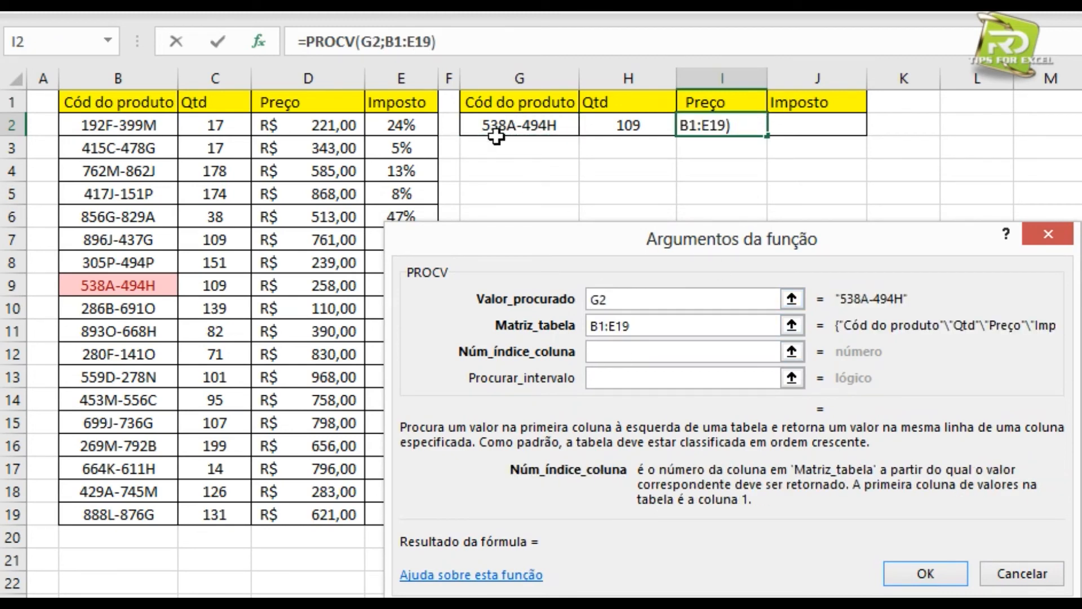
pyautogui.write('3')
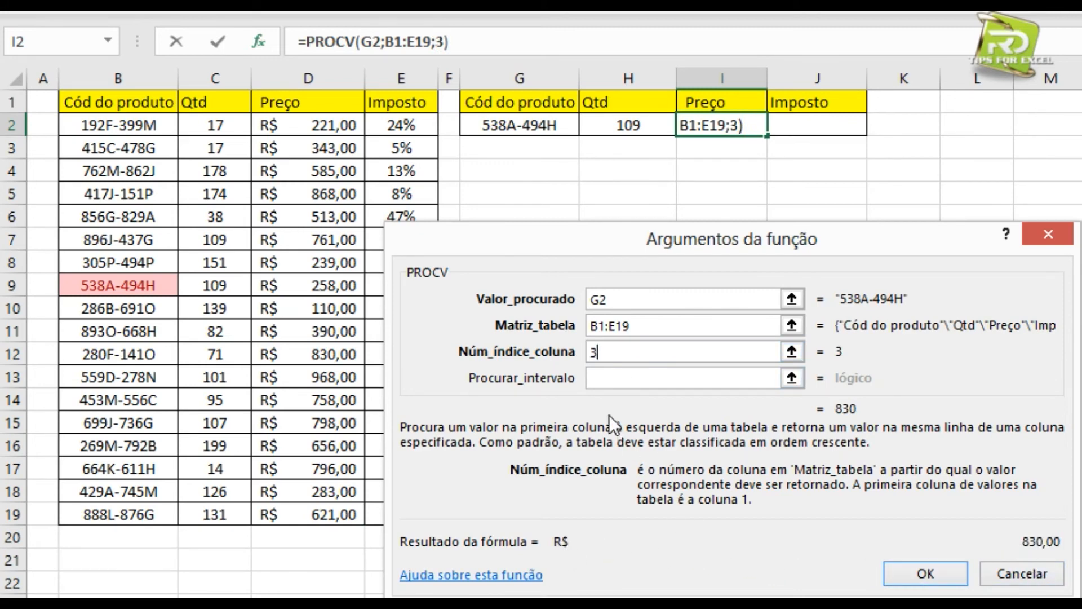
pyautogui.click(620, 378)
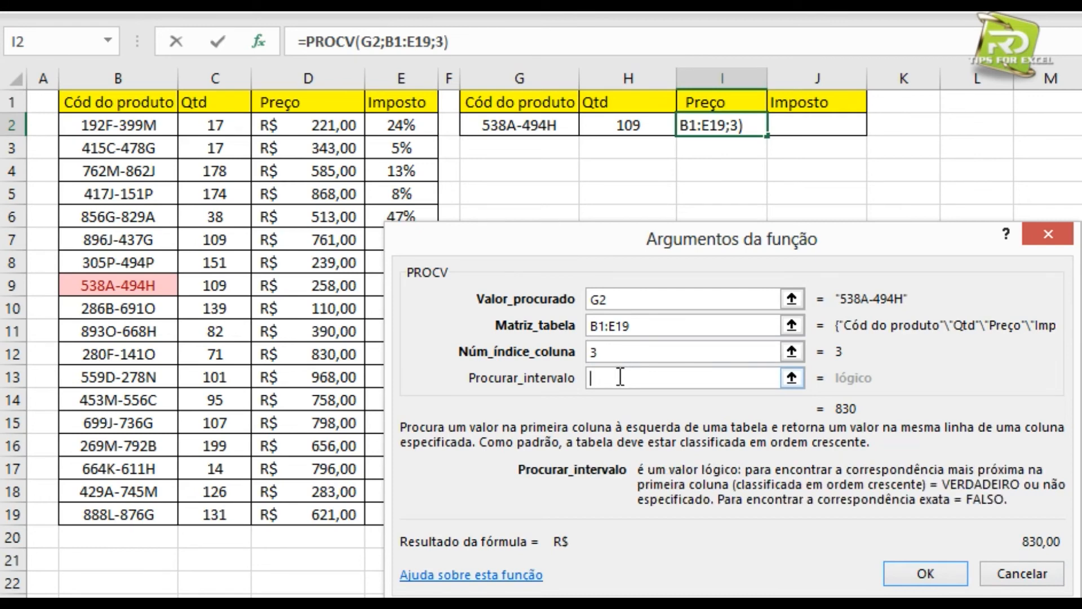
pyautogui.write('0')
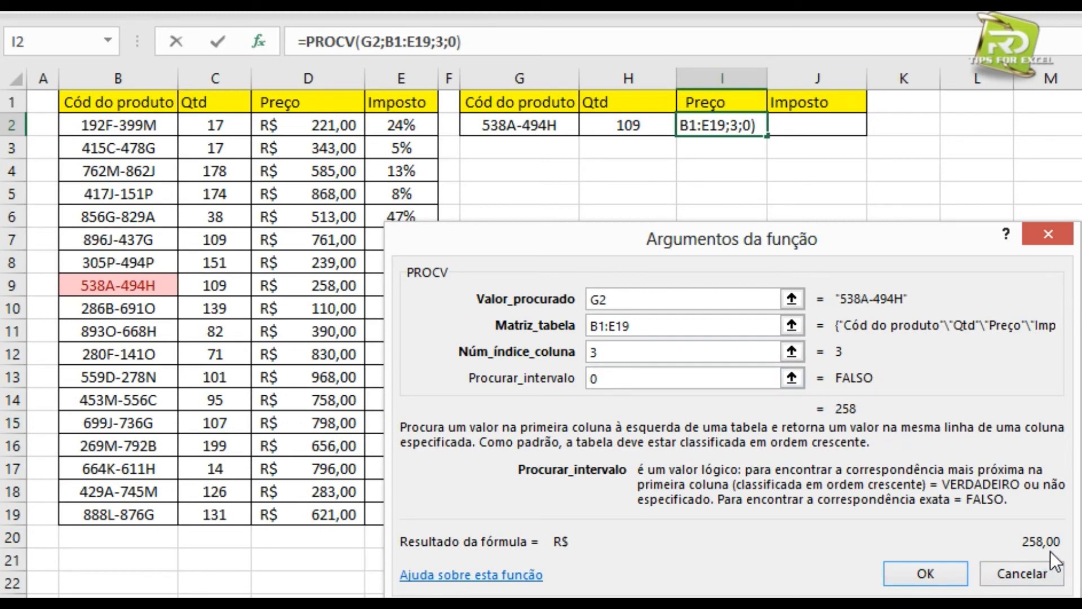
pyautogui.moveTo(556, 268); pyautogui.dragTo(198, 347)
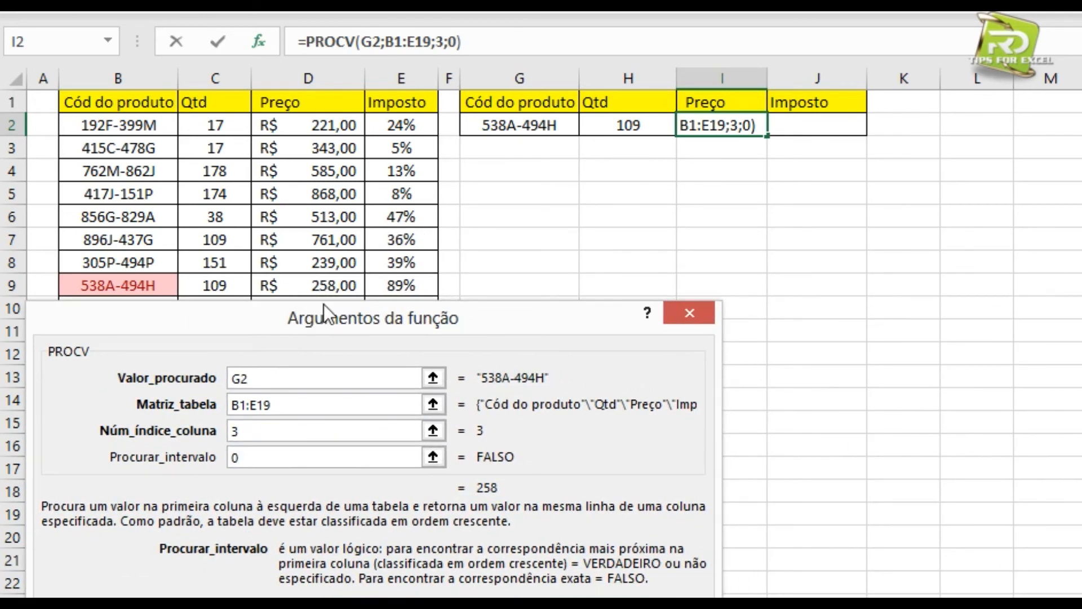
pyautogui.moveTo(428, 313); pyautogui.dragTo(771, 197)
pyautogui.click(912, 539)
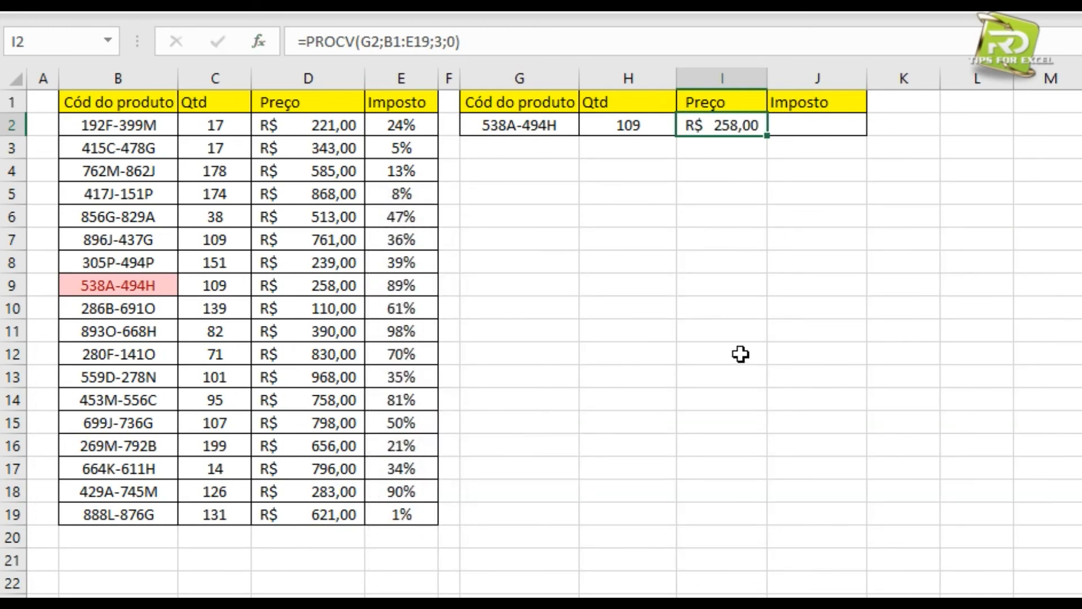
# - Begin a PROCV formula directly in the Imposto cell J2
pyautogui.click(809, 126)
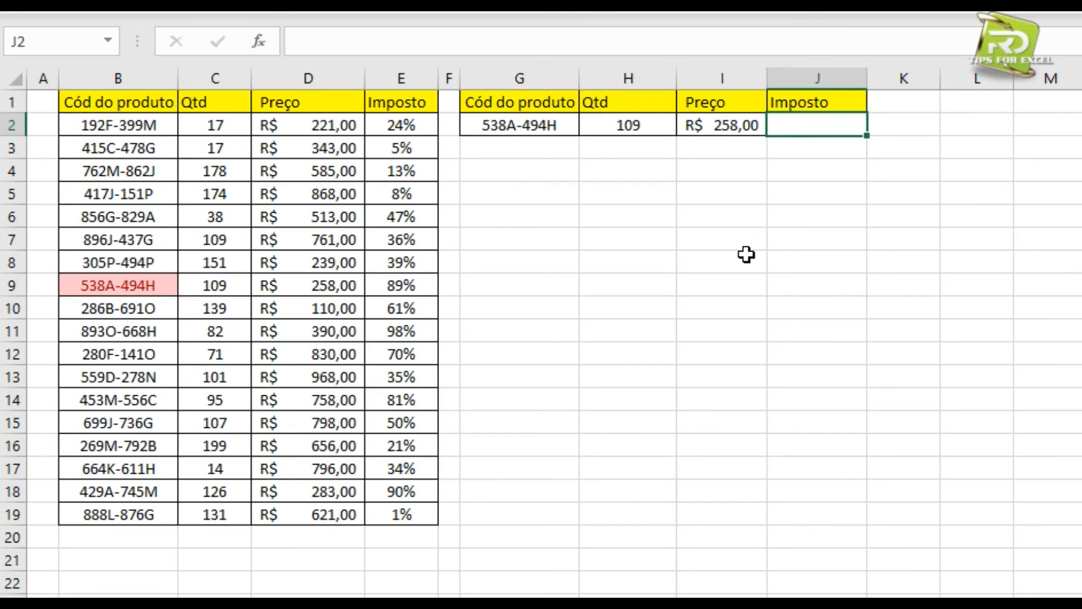
pyautogui.write('=')
pyautogui.press('BackSpace')
pyautogui.press('BackSpace')
pyautogui.press('BackSpace')
pyautogui.write('=pro')
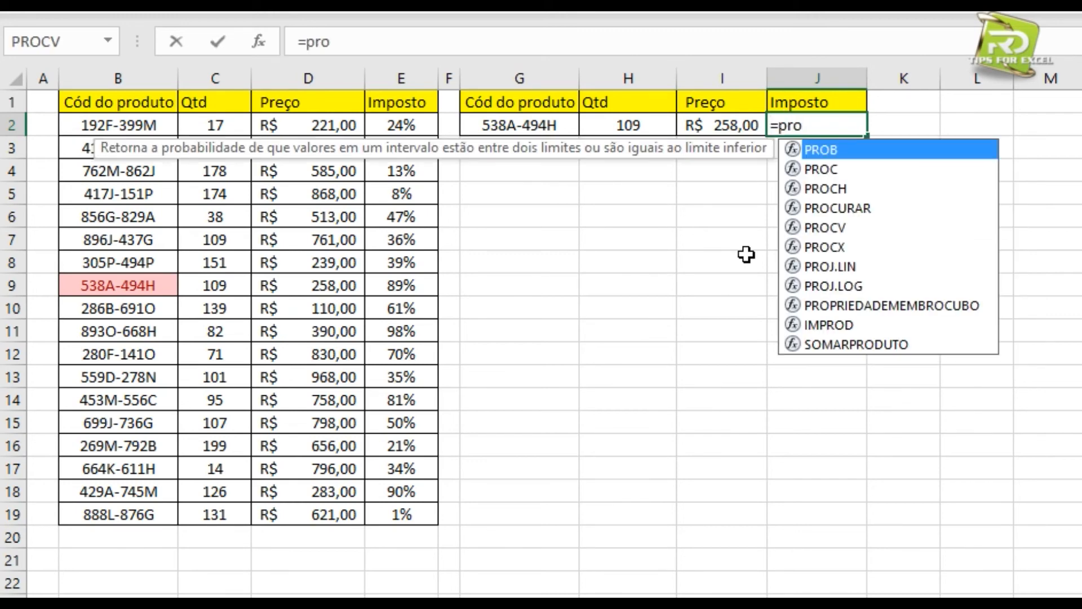
pyautogui.press('Down')
pyautogui.press('Down')
pyautogui.press('Down')
pyautogui.press('Down')
pyautogui.press('Tab')
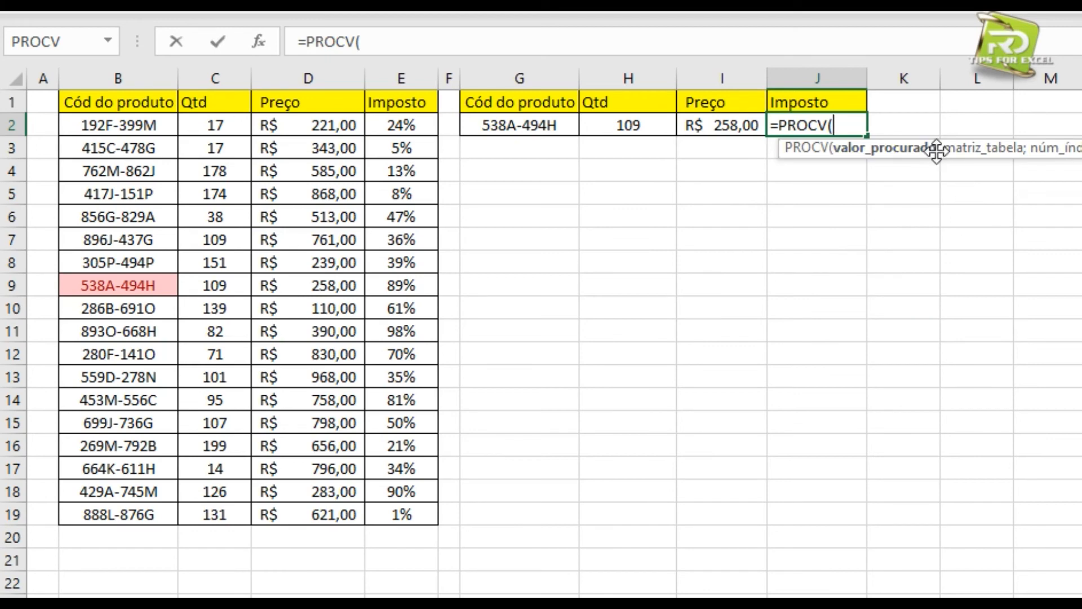
# - Supply G2 as the lookup value, B1:E19 as the table and 4 as the column index, keeping the argument hint in view
pyautogui.moveTo(937, 152); pyautogui.dragTo(652, 198)
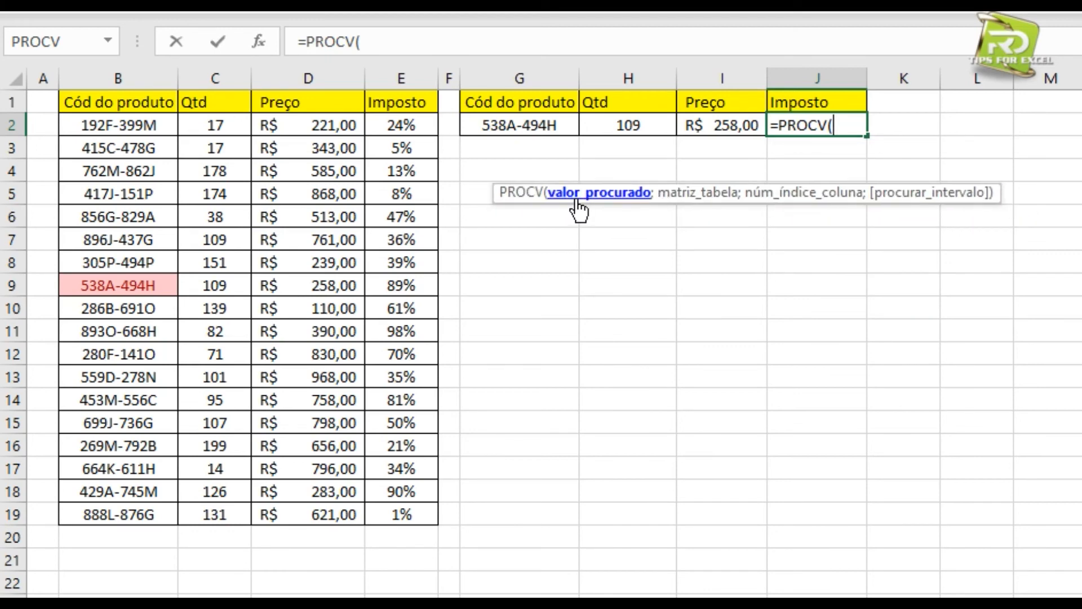
pyautogui.click(505, 127)
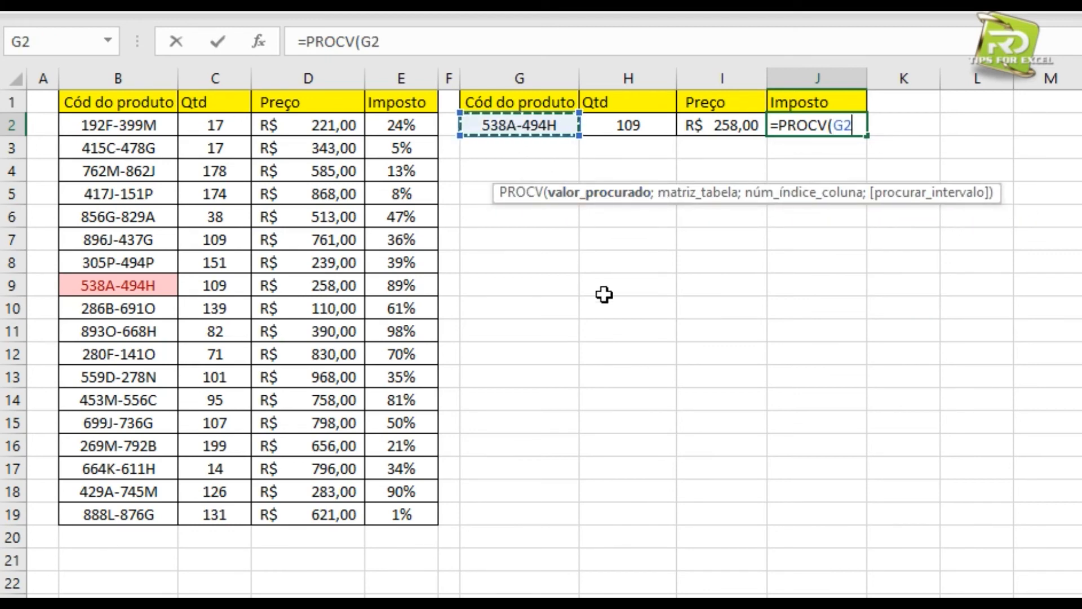
pyautogui.write(';')
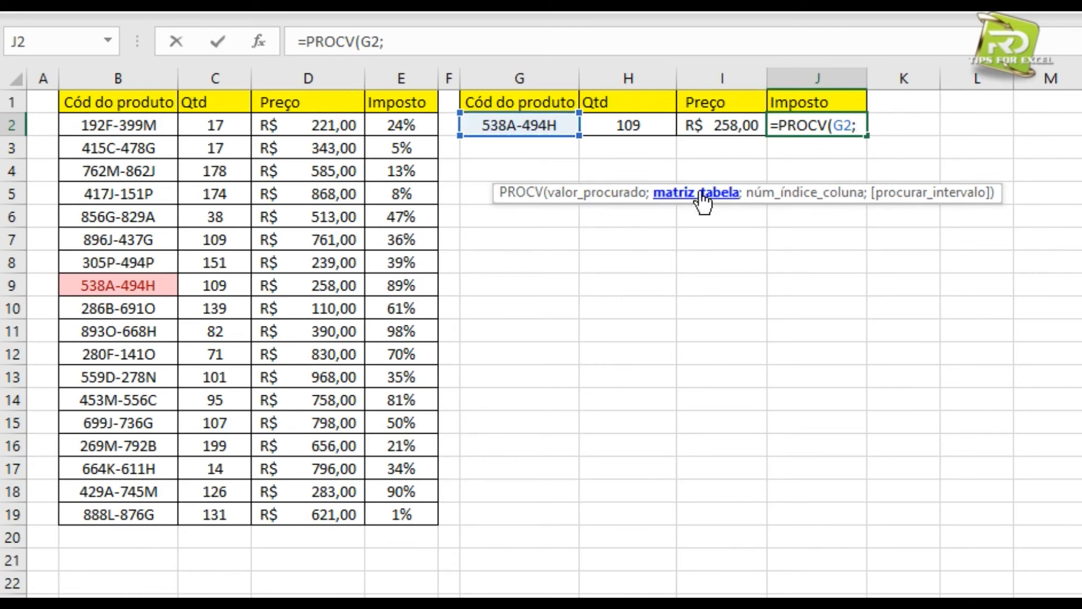
pyautogui.moveTo(80, 102); pyautogui.dragTo(399, 519)
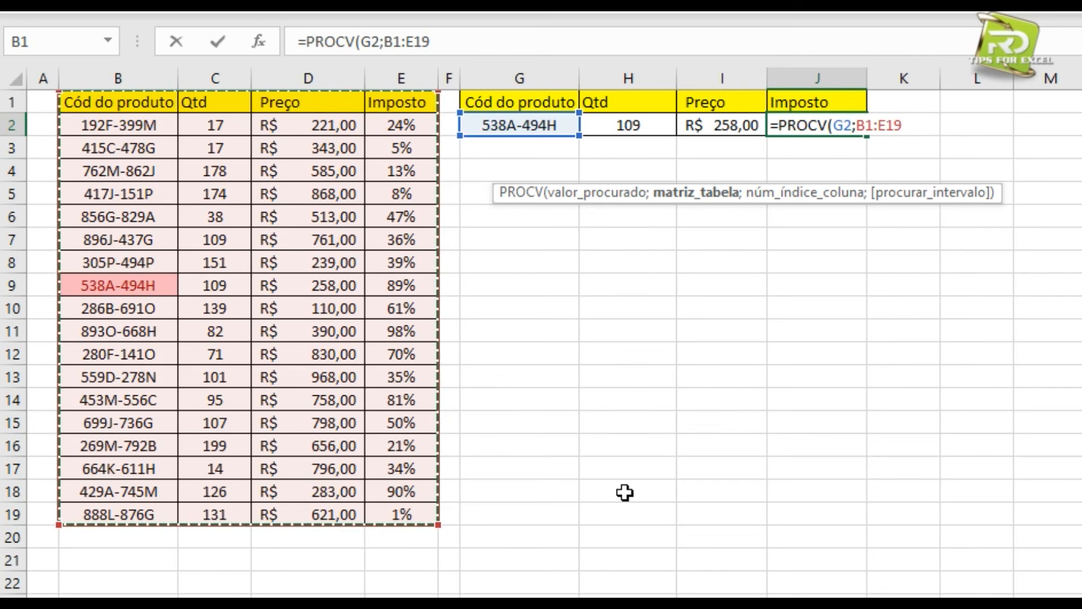
pyautogui.write(';4')
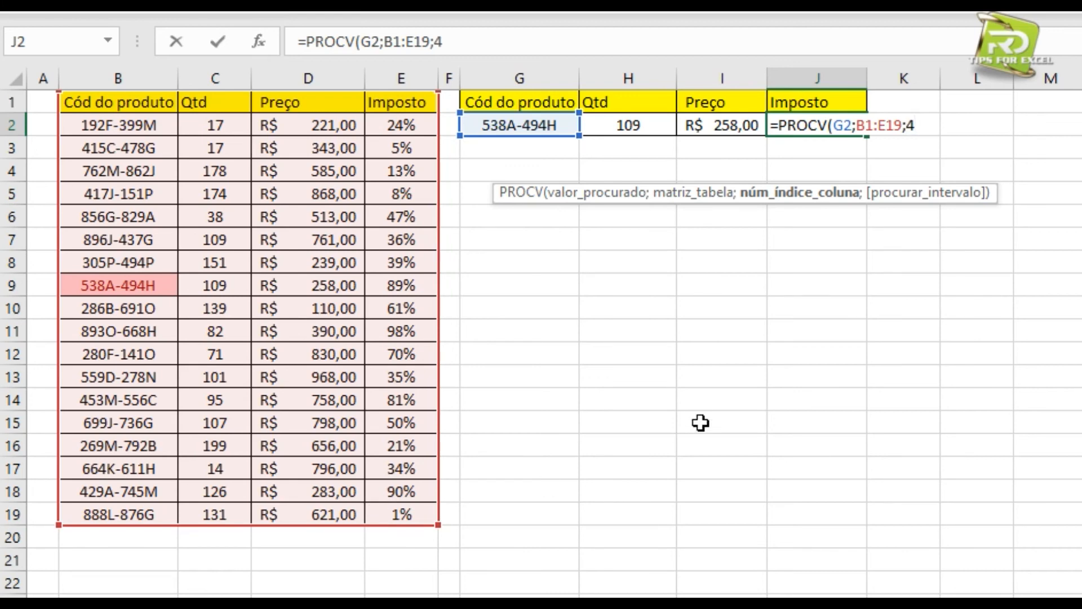
# - Set the procurar_intervalo argument to FALSO for an exact match, close the parenthesis and enter the formula in J2
pyautogui.write(';0')
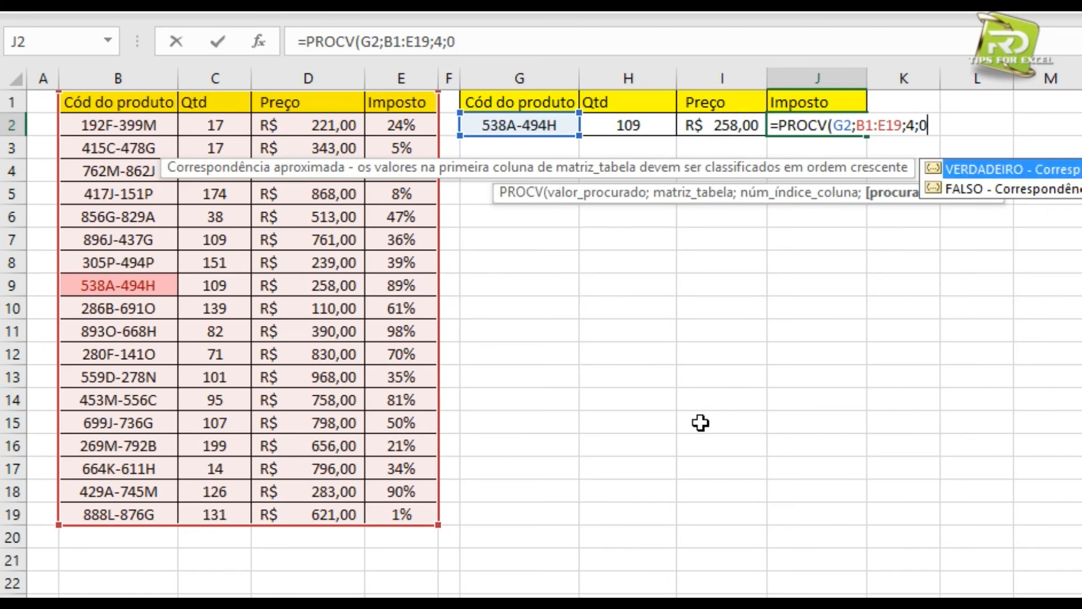
pyautogui.doubleClick(1013, 192)
pyautogui.moveTo(966, 126); pyautogui.dragTo(920, 125)
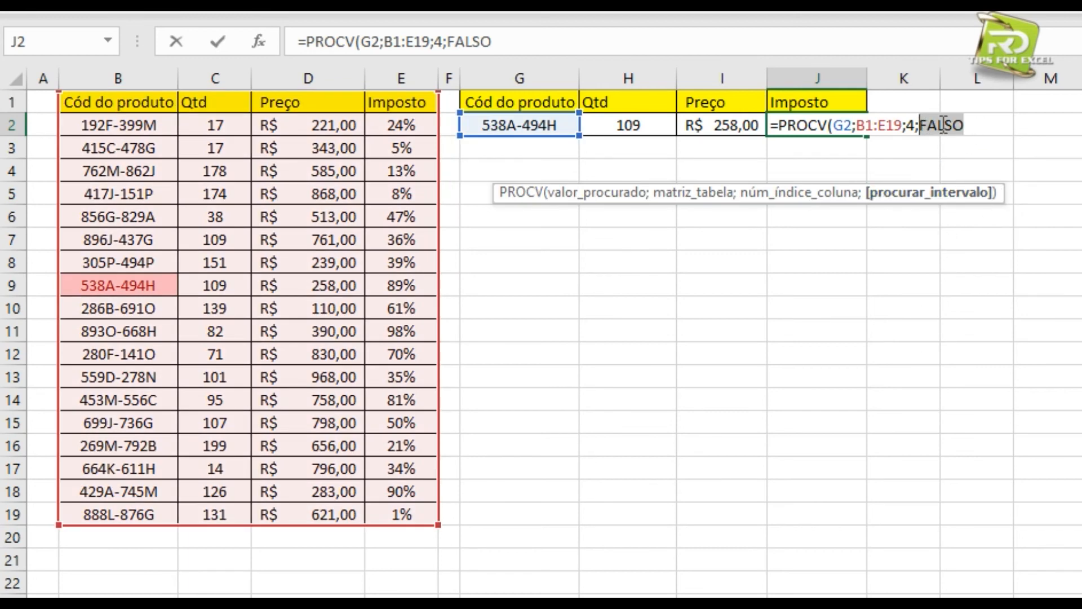
pyautogui.click(975, 125)
pyautogui.click(596, 42)
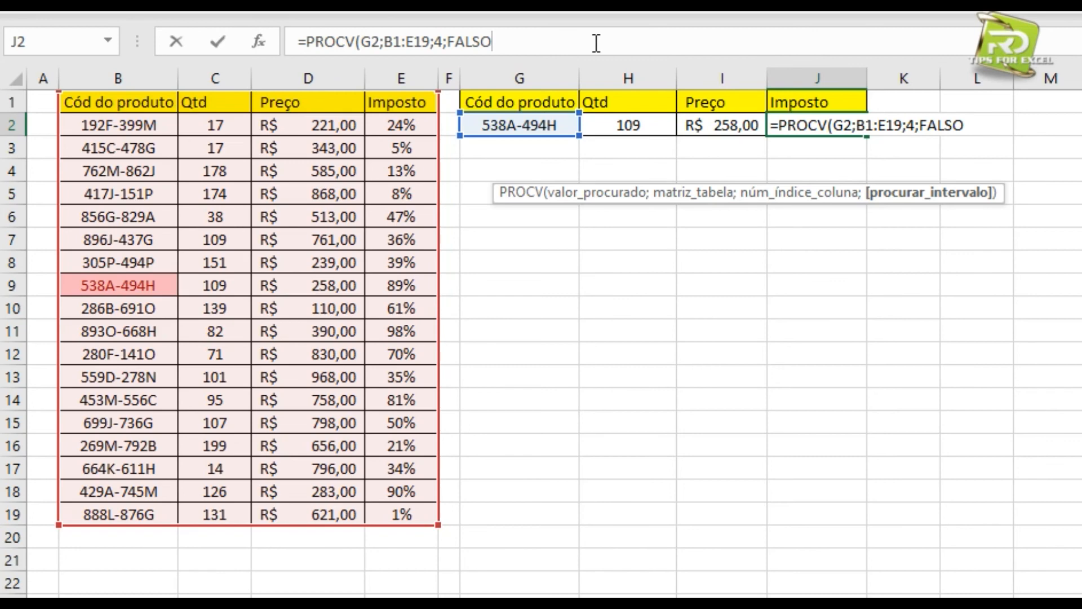
pyautogui.write(')')
pyautogui.press('Return')
pyautogui.press('Up')
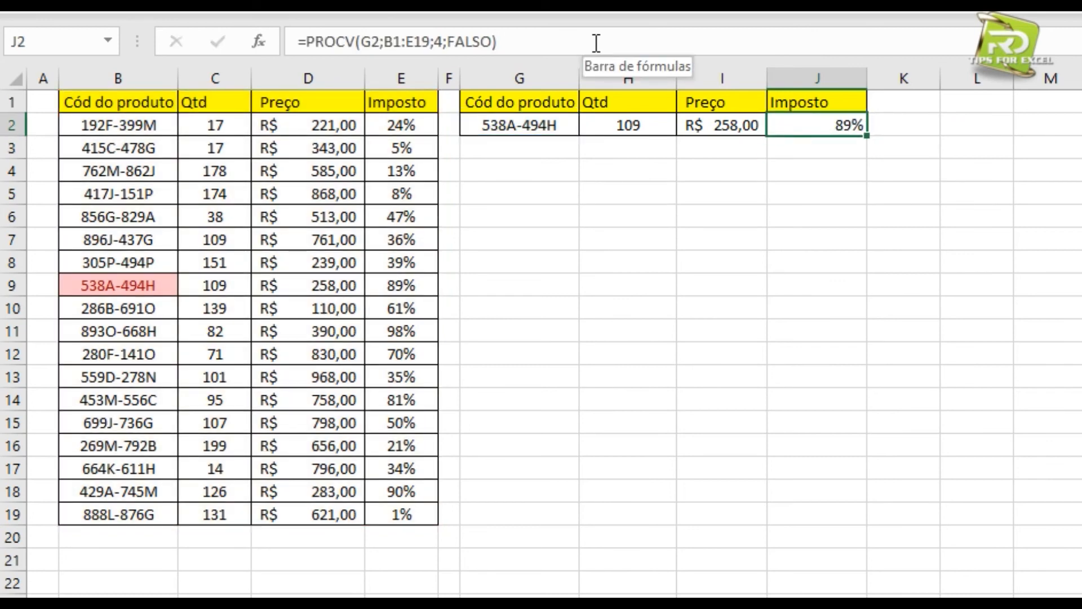
# - Compare the looked-up Imposto in J2 with the table row of the product code entered in G2
pyautogui.click(403, 281)
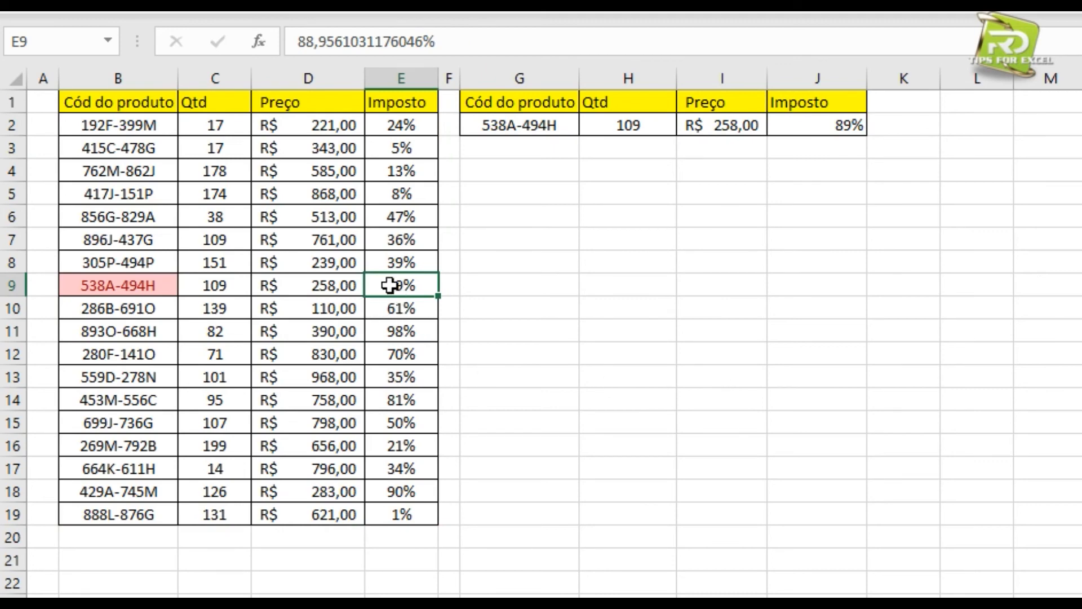
pyautogui.click(137, 280)
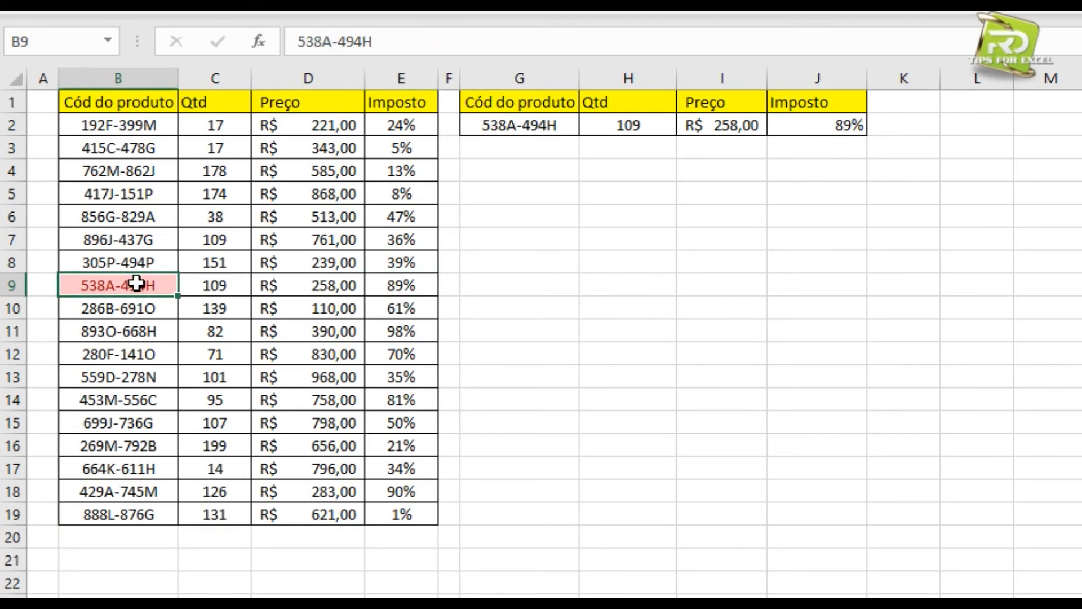
pyautogui.click(488, 126)
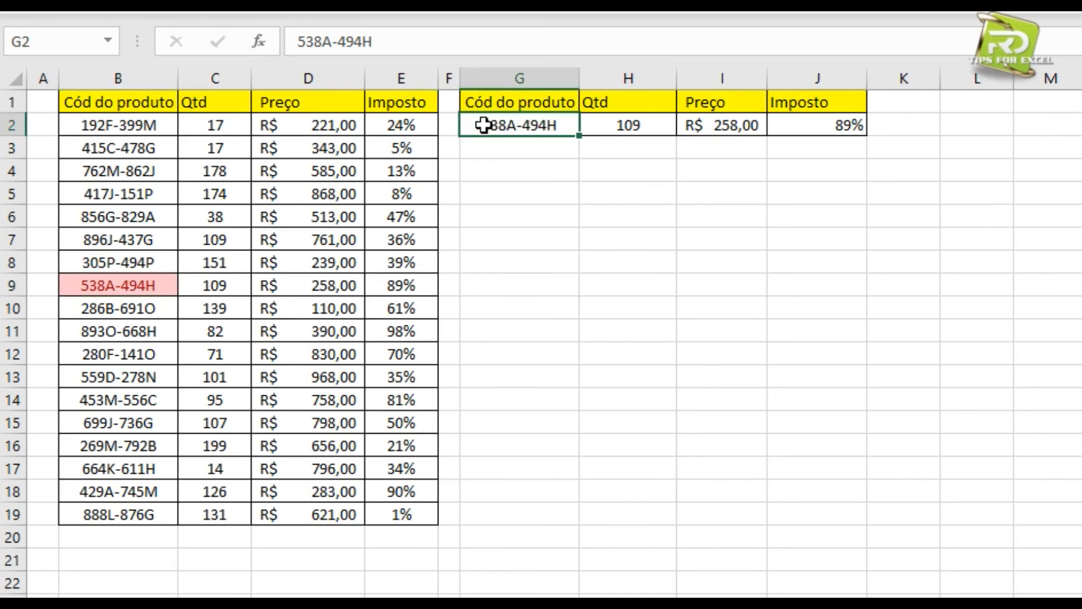
pyautogui.click(156, 290)
pyautogui.click(432, 283)
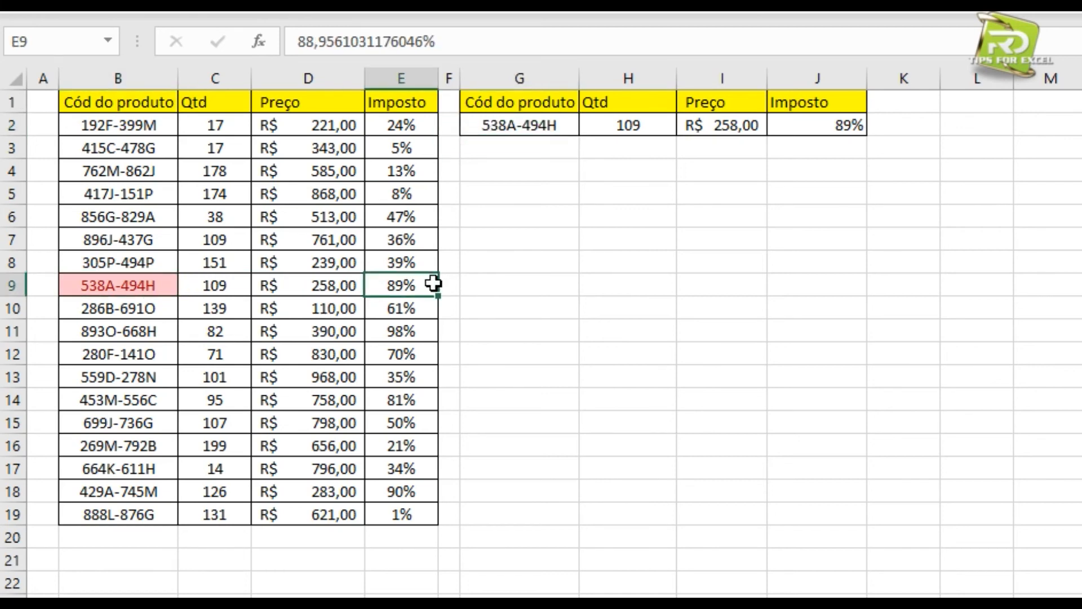
pyautogui.click(797, 126)
pyautogui.click(717, 123)
pyautogui.click(775, 127)
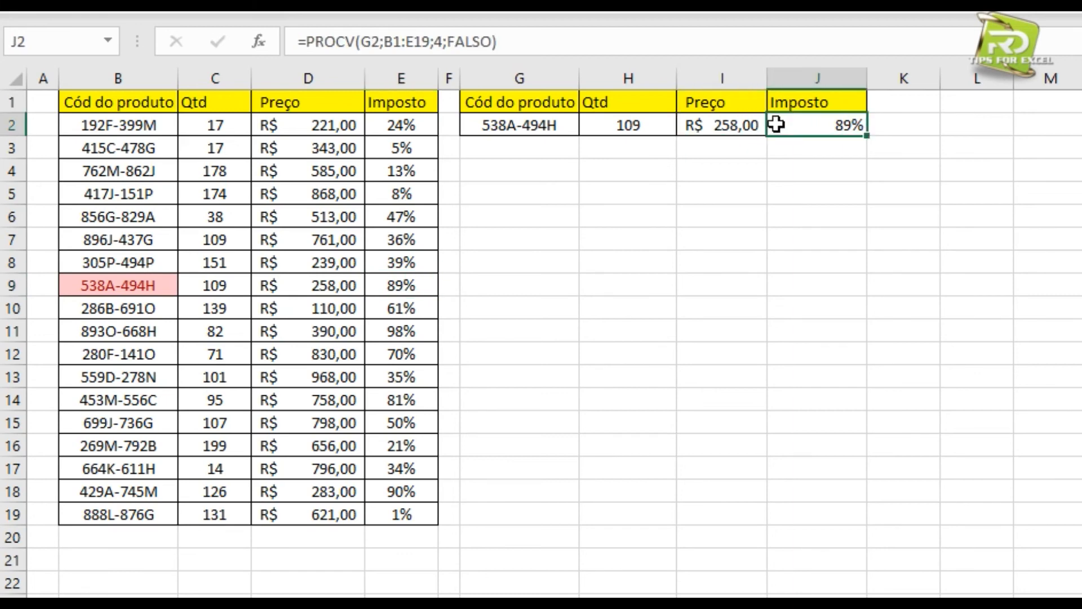
pyautogui.click(717, 186)
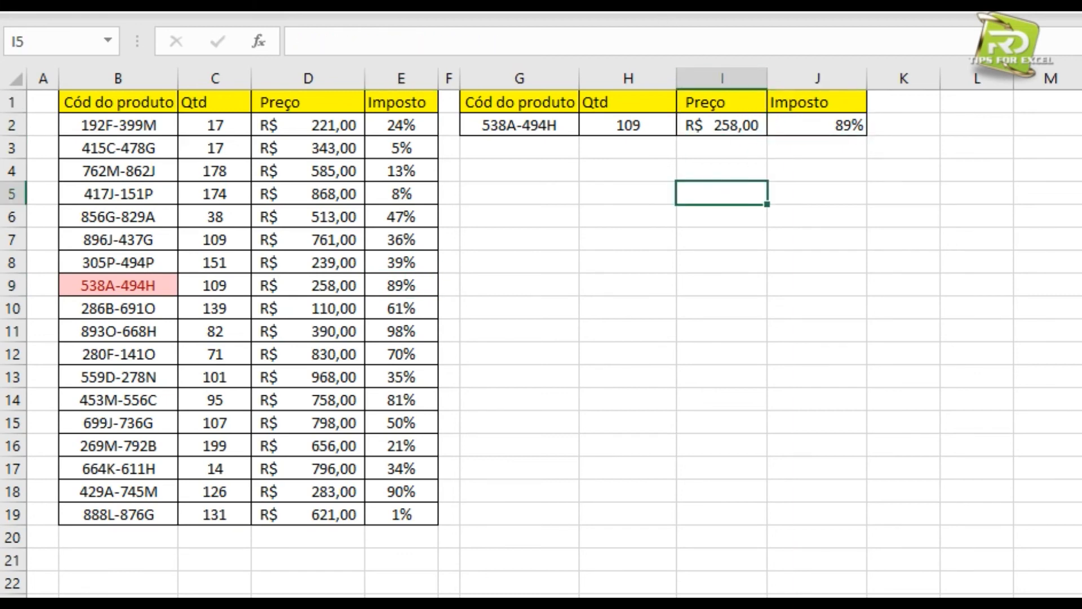
# - Show the formulas in the sheet's cells and widen the Imposto column J to fit its whole PROCV formula
pyautogui.moveTo(732, 125); pyautogui.dragTo(800, 125)
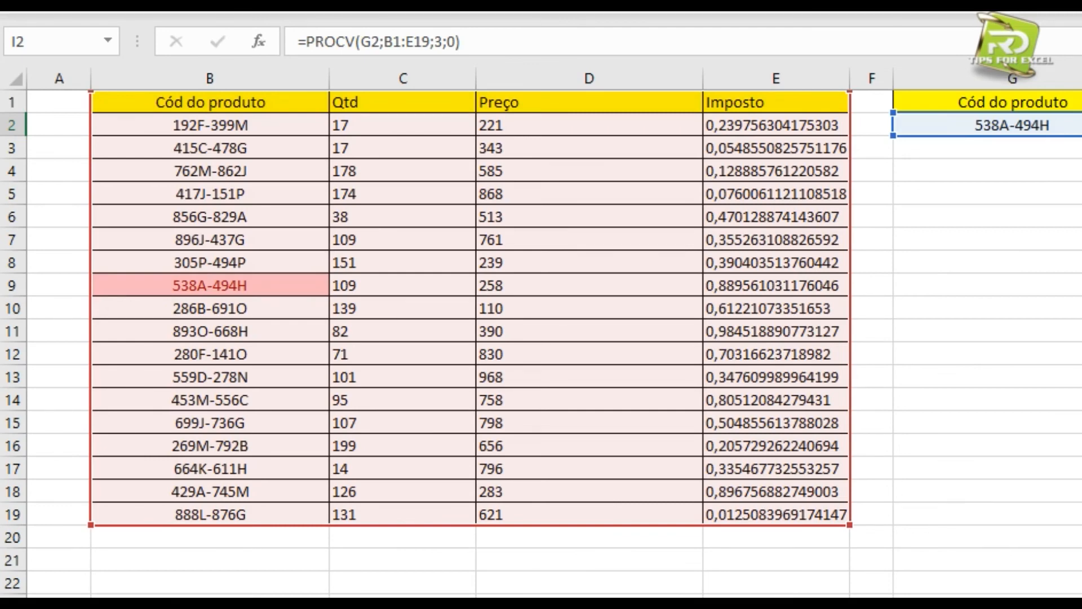
pyautogui.hscroll(2, 541, 332)
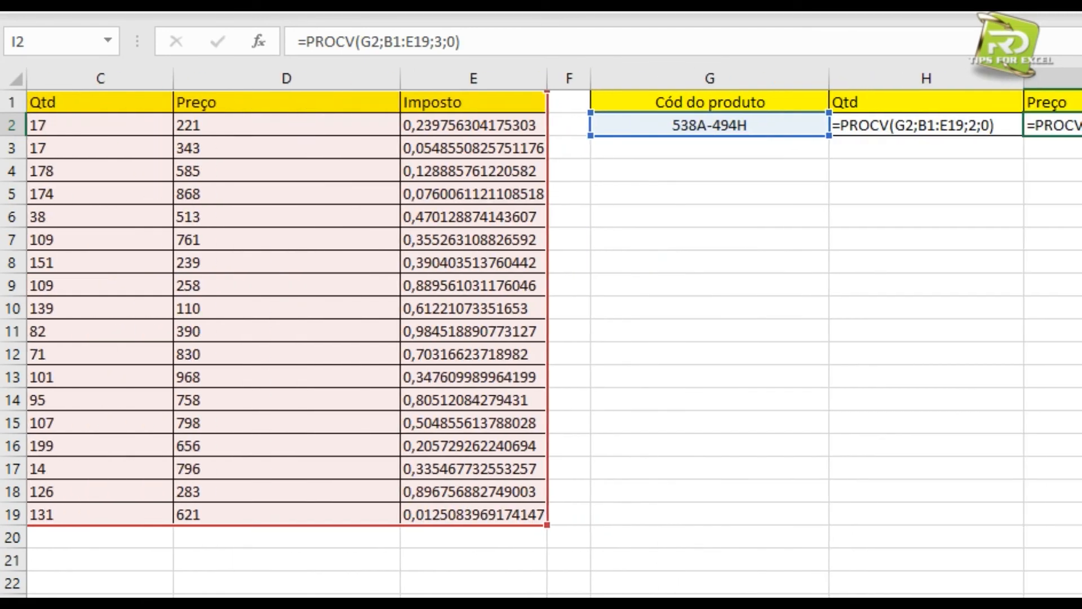
pyautogui.click(1004, 474)
pyautogui.hscroll(3, 1005, 474)
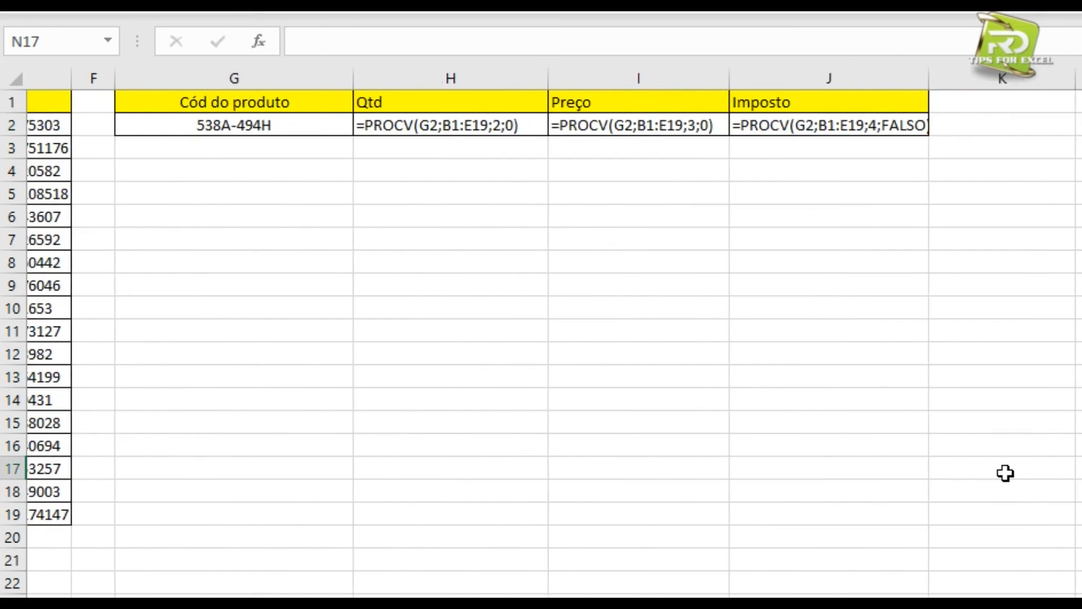
pyautogui.doubleClick(789, 123)
pyautogui.moveTo(883, 76); pyautogui.dragTo(914, 79)
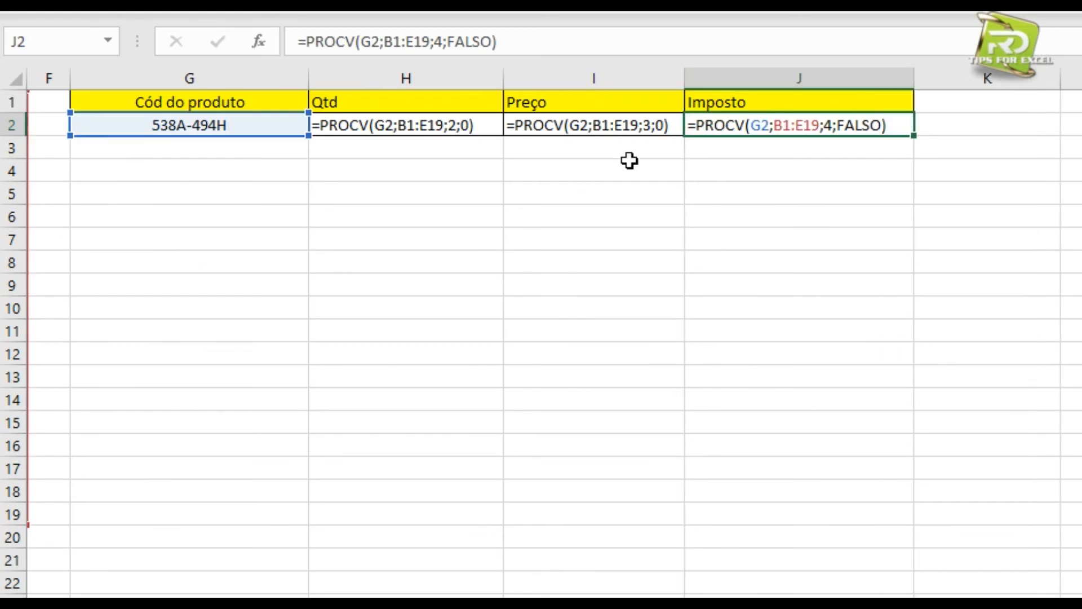
# - Examine the PROCV formulas in H2, I2 and J2, comparing their column index and exact-match arguments
pyautogui.doubleClick(459, 126)
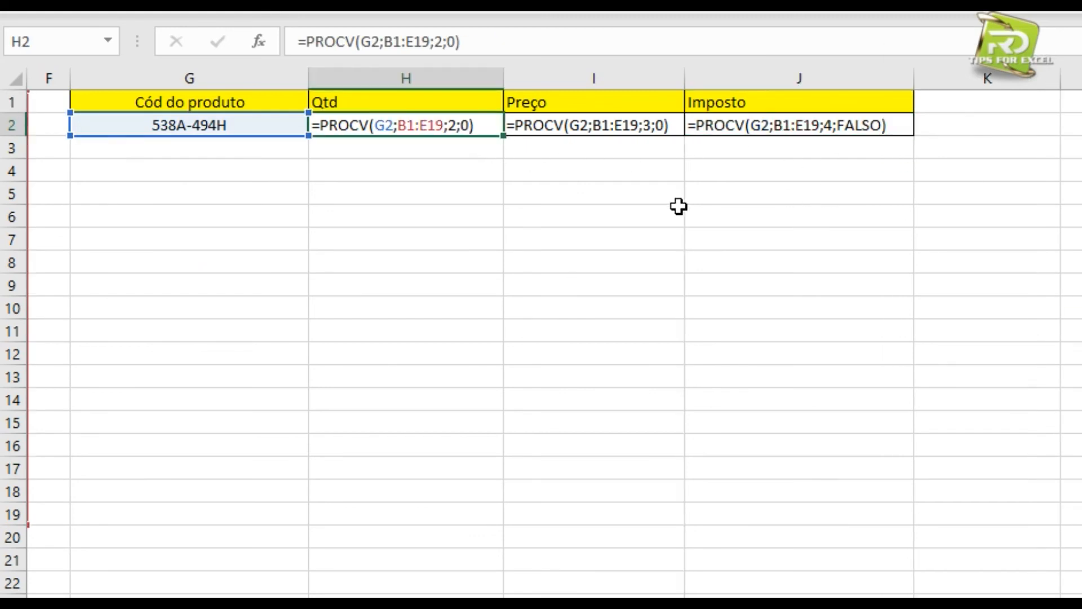
pyautogui.press('Tab')
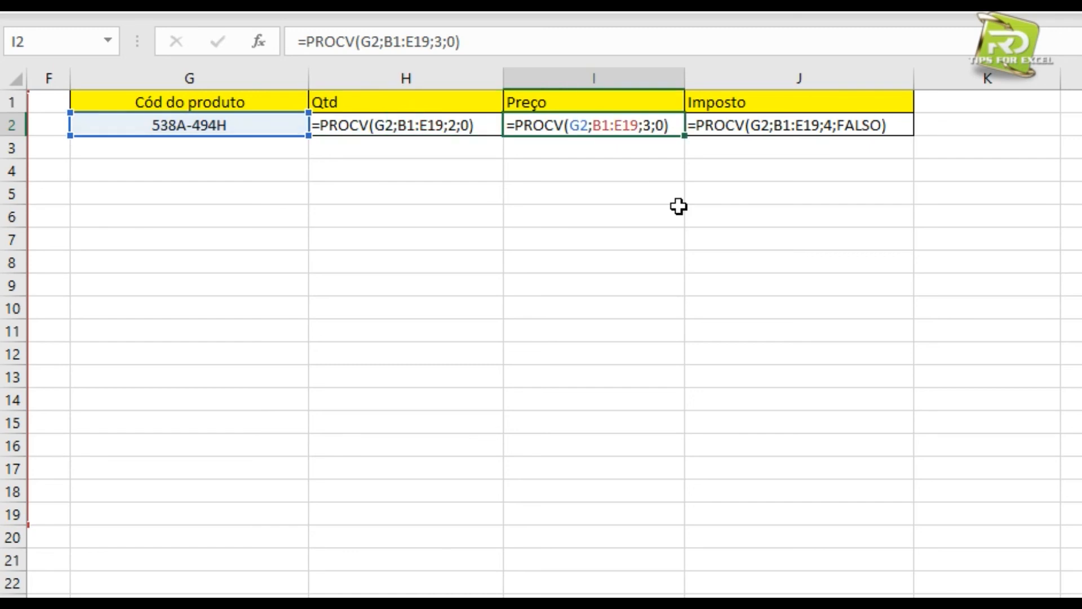
pyautogui.press('Tab')
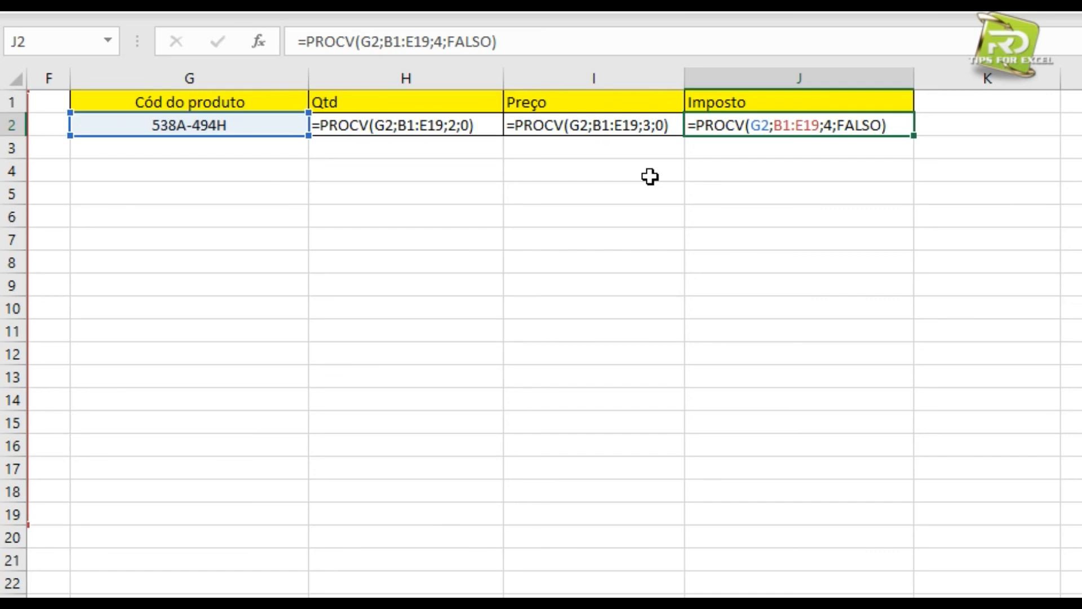
# - Switch the sheet from displaying formulas back to calculated results and bring the whole product table into view
pyautogui.hotkey('ctrl', '`')
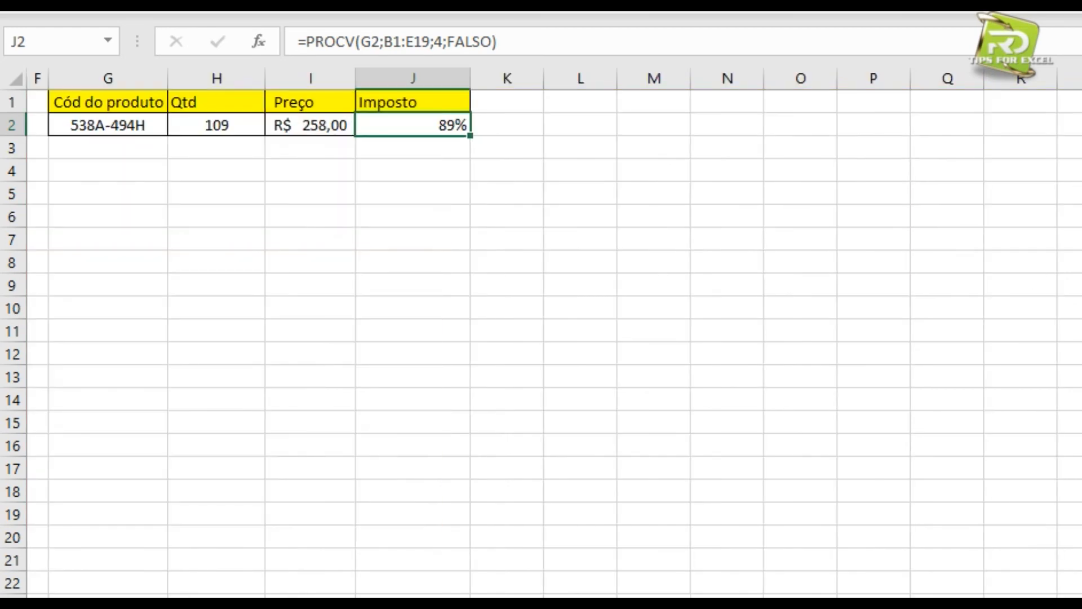
pyautogui.hscroll(-3, 541, 338)
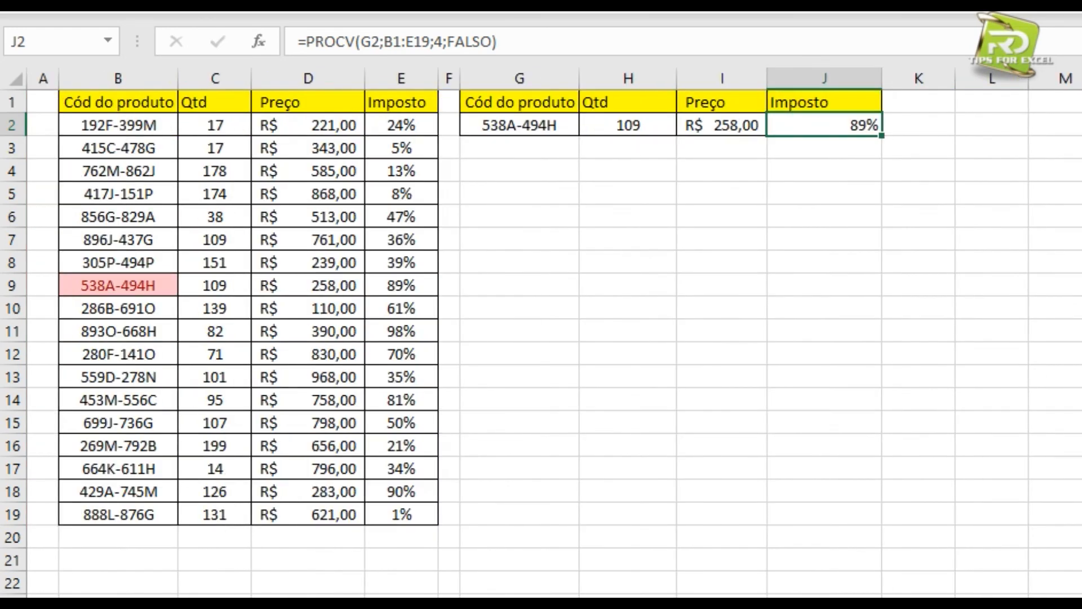
pyautogui.click(519, 172)
# - Copy the product code 559D-278N from B13 into the lookup cell G2
pyautogui.click(529, 133)
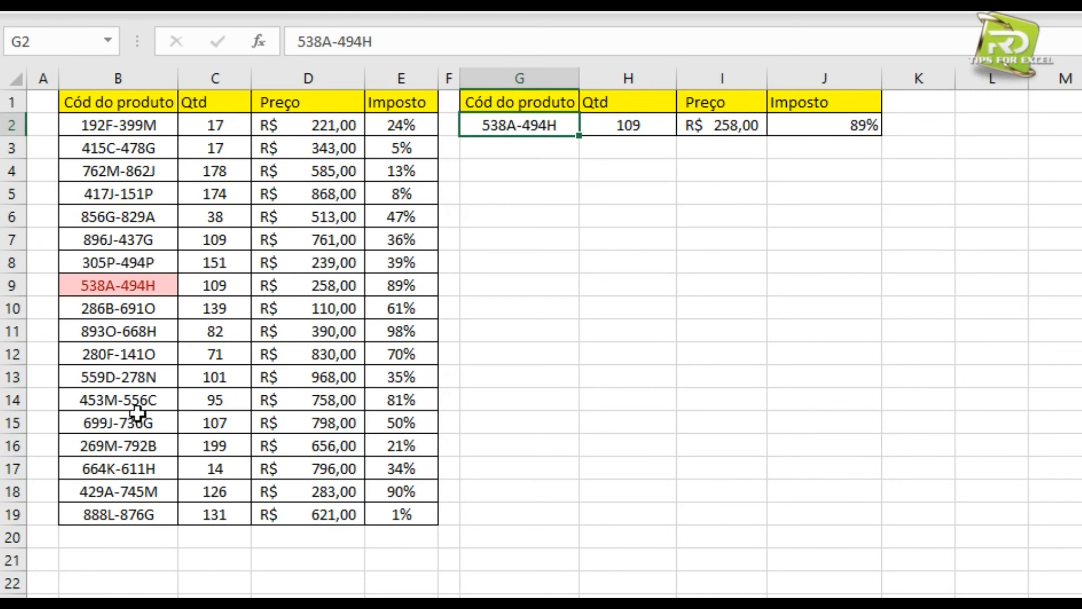
pyautogui.click(116, 378)
pyautogui.hotkey('ctrl', 'c')
pyautogui.click(506, 128)
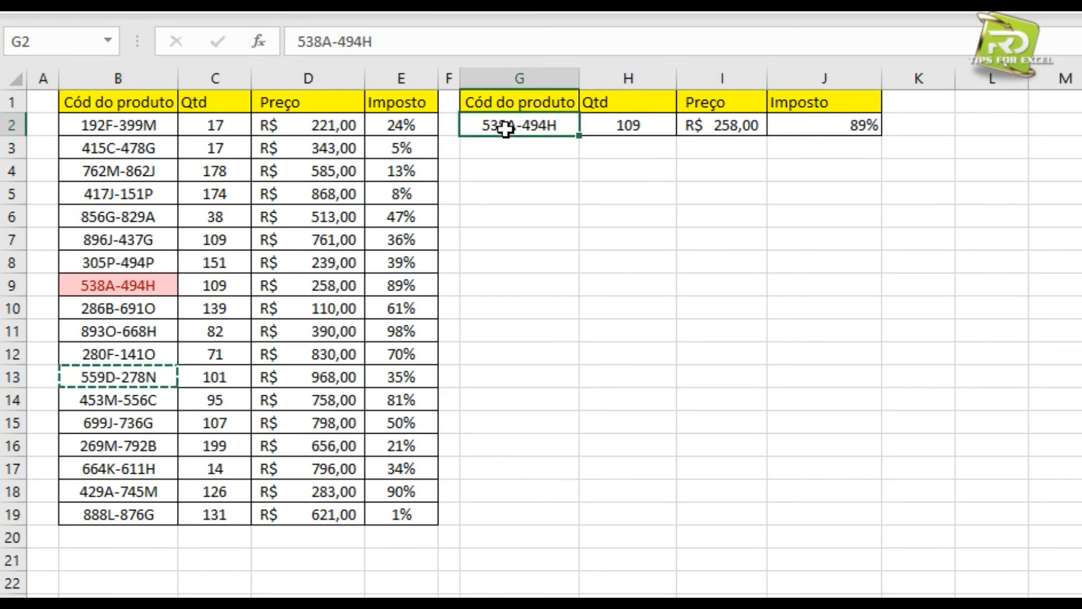
pyautogui.hotkey('ctrl', 'v')
pyautogui.click(553, 302)
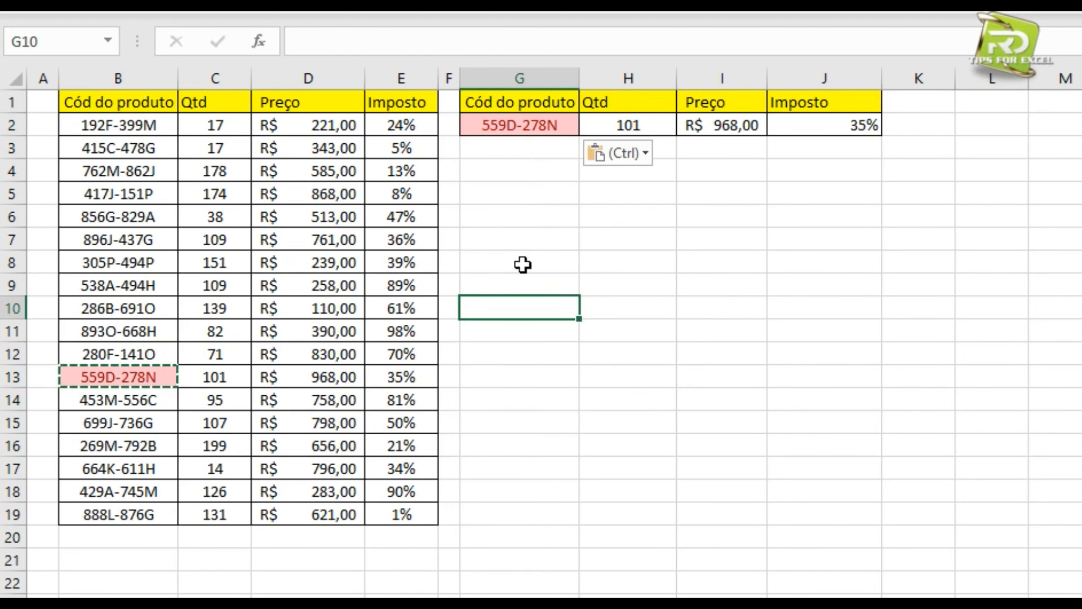
# - Examine how the lookup code in G2 relates to the table B1:E19, its first column of product codes and the matching cell B13
pyautogui.click(549, 130)
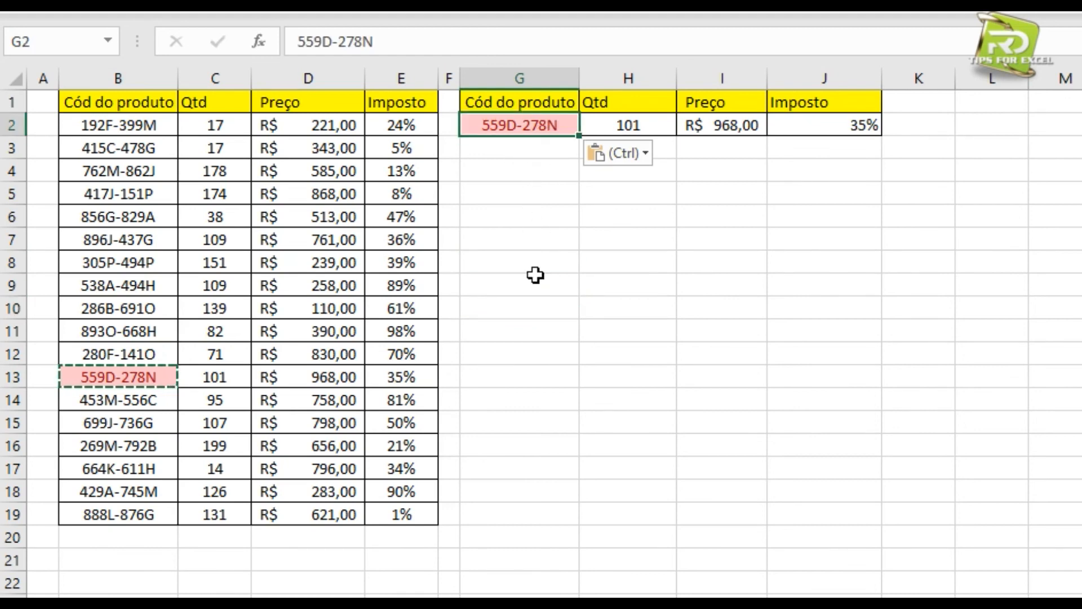
pyautogui.click(95, 103)
pyautogui.moveTo(146, 127); pyautogui.dragTo(404, 514)
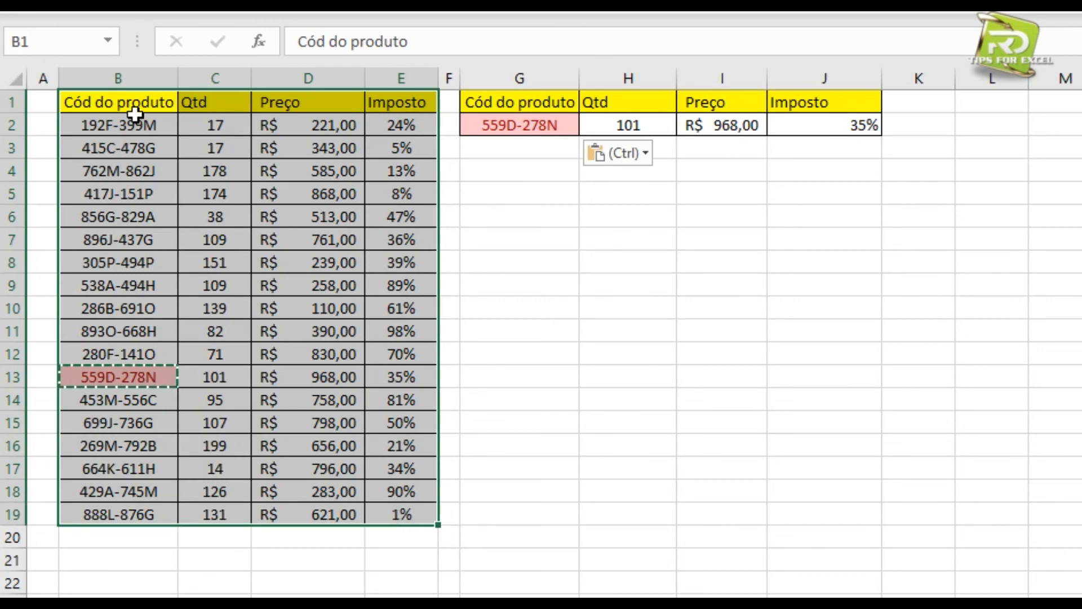
pyautogui.moveTo(133, 121); pyautogui.dragTo(145, 507)
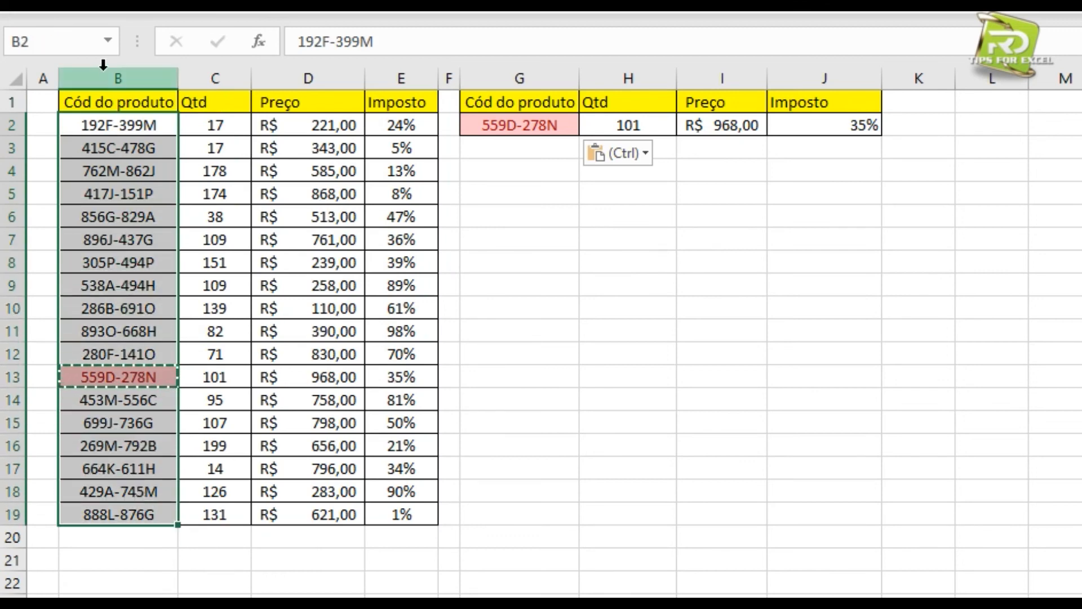
pyautogui.moveTo(96, 97); pyautogui.dragTo(406, 512)
pyautogui.moveTo(124, 121); pyautogui.dragTo(130, 514)
pyautogui.click(128, 378)
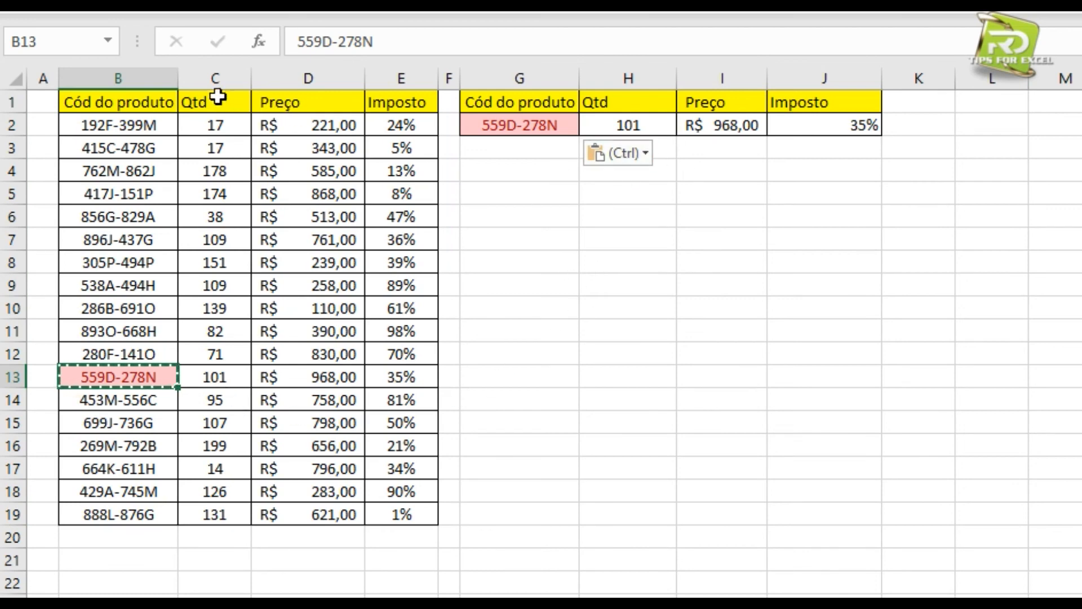
# - Inspect the column index argument of the PROCV formula in H2 against the table's Qtd column
pyautogui.click(617, 123)
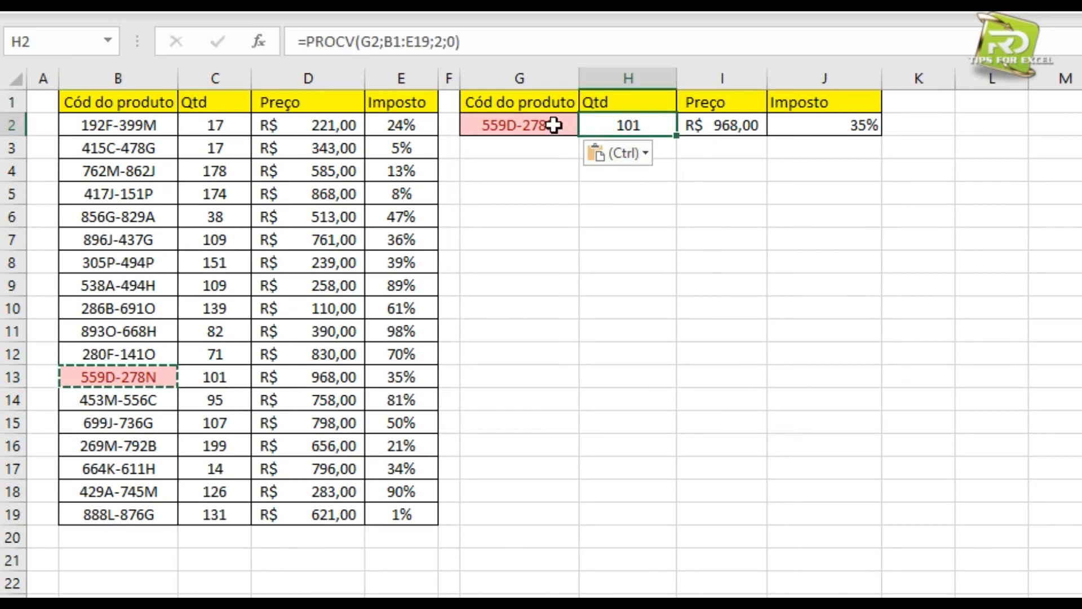
pyautogui.click(441, 40)
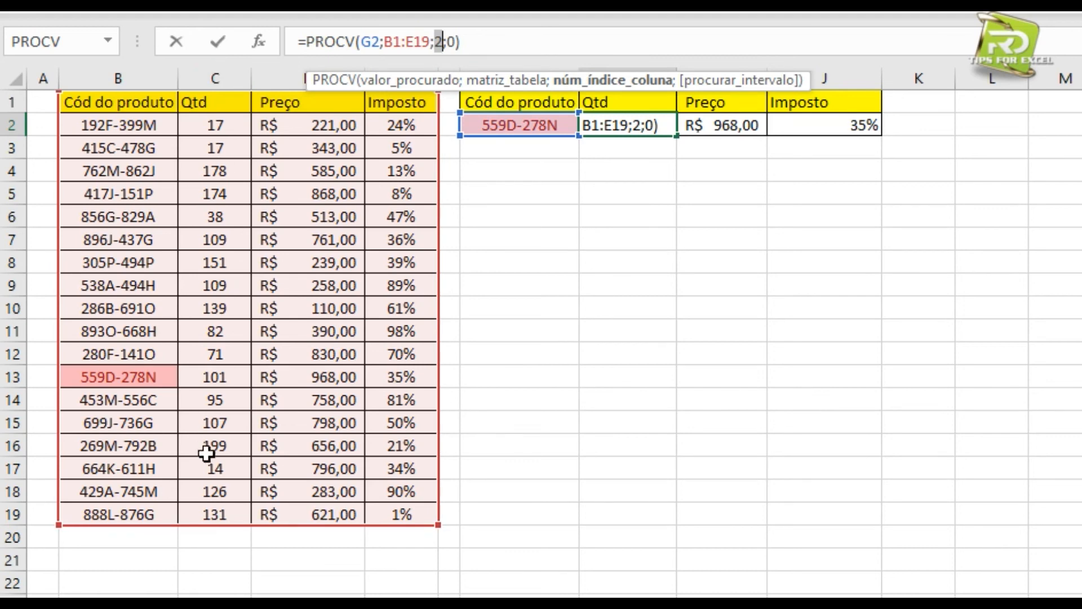
pyautogui.hotkey('ctrl', 'Return')
# - Review Valor_procurado, Matriz_tabela, Núm_índice_coluna and Procurar_intervalo for the PROCV in J2 in the function arguments dialog, then close it
pyautogui.moveTo(652, 214); pyautogui.dragTo(627, 236)
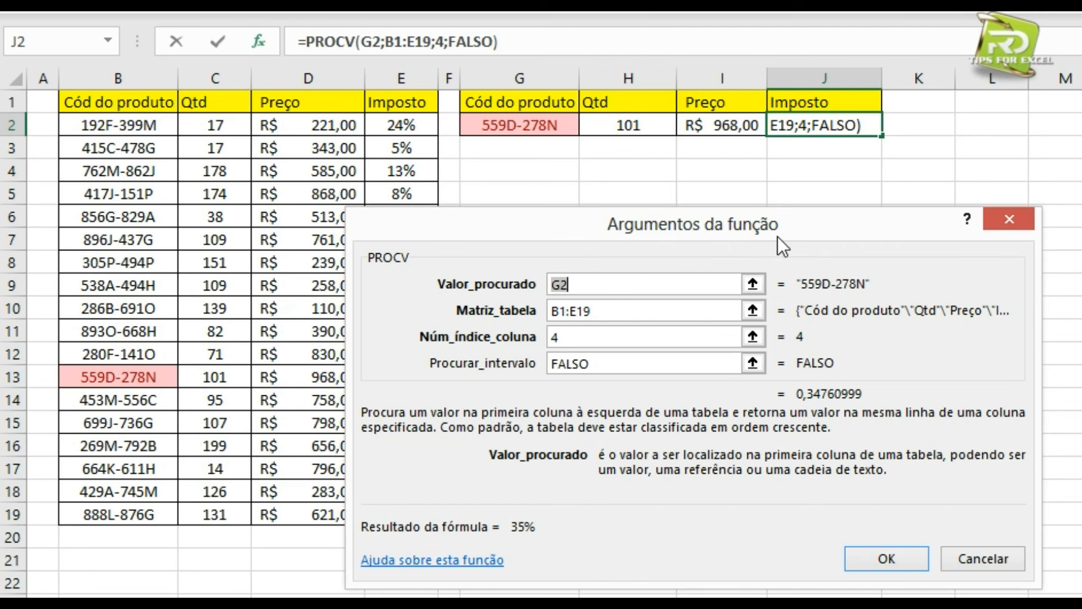
pyautogui.click(637, 279)
pyautogui.click(625, 313)
pyautogui.click(615, 338)
pyautogui.click(611, 362)
pyautogui.click(625, 281)
pyautogui.click(616, 309)
pyautogui.click(606, 337)
pyautogui.press('Tab')
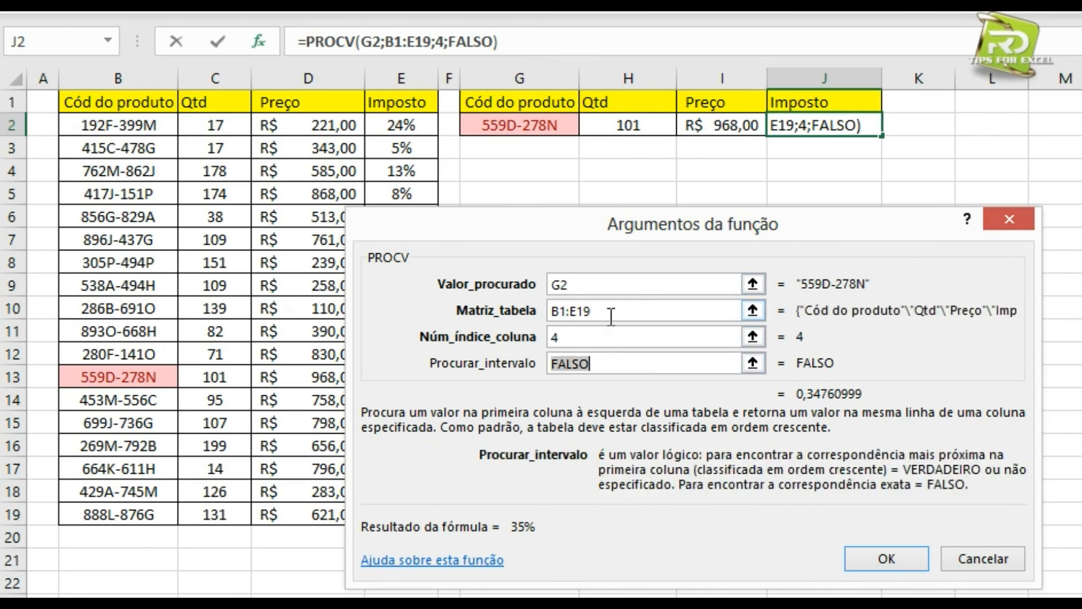
pyautogui.click(596, 285)
pyautogui.click(606, 311)
pyautogui.click(599, 338)
pyautogui.click(596, 364)
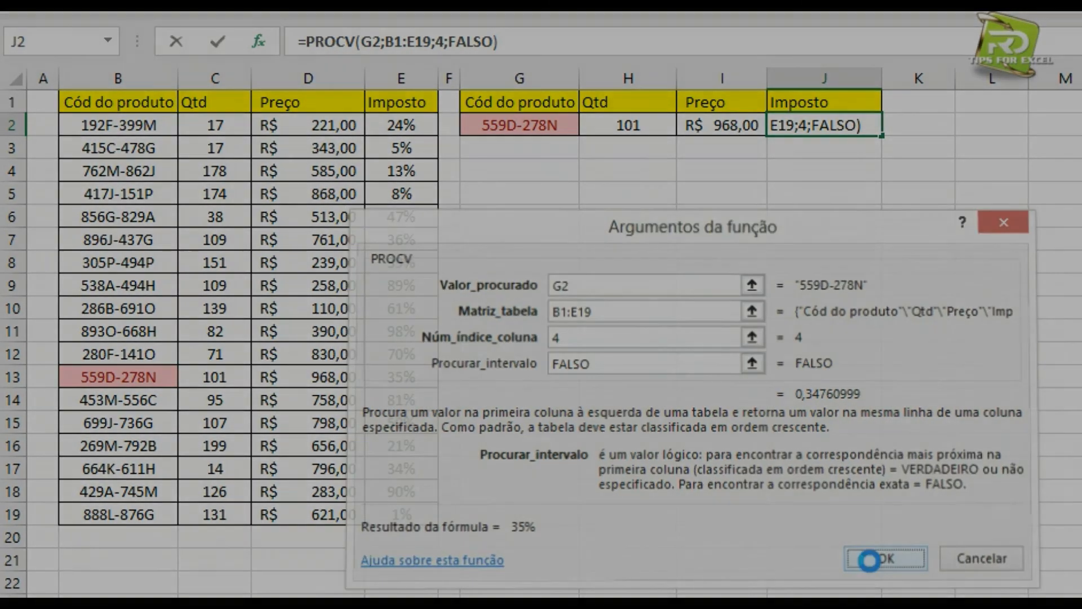
pyautogui.click(872, 560)
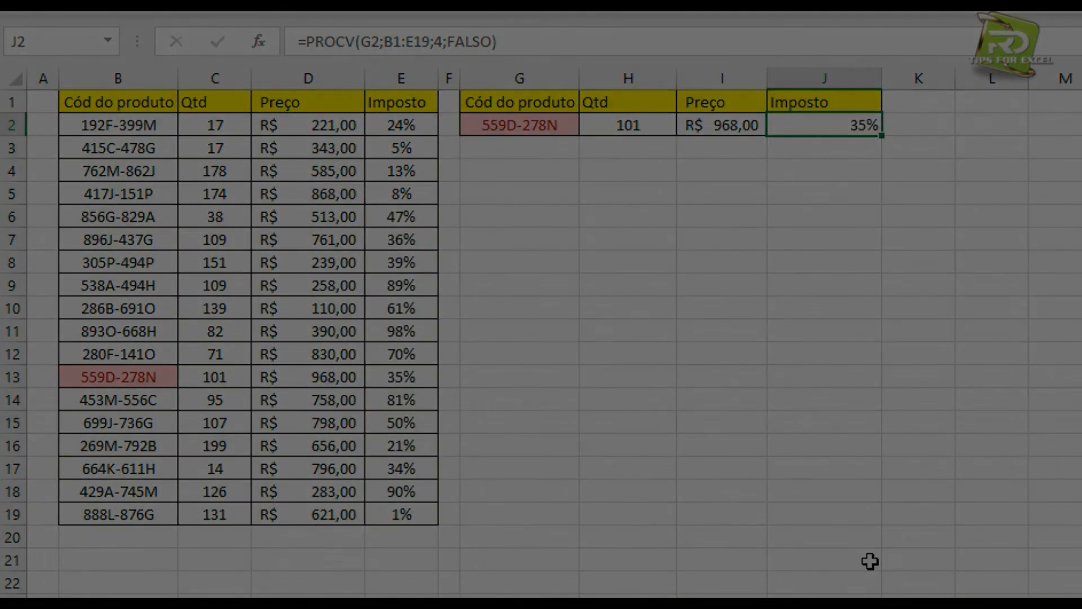